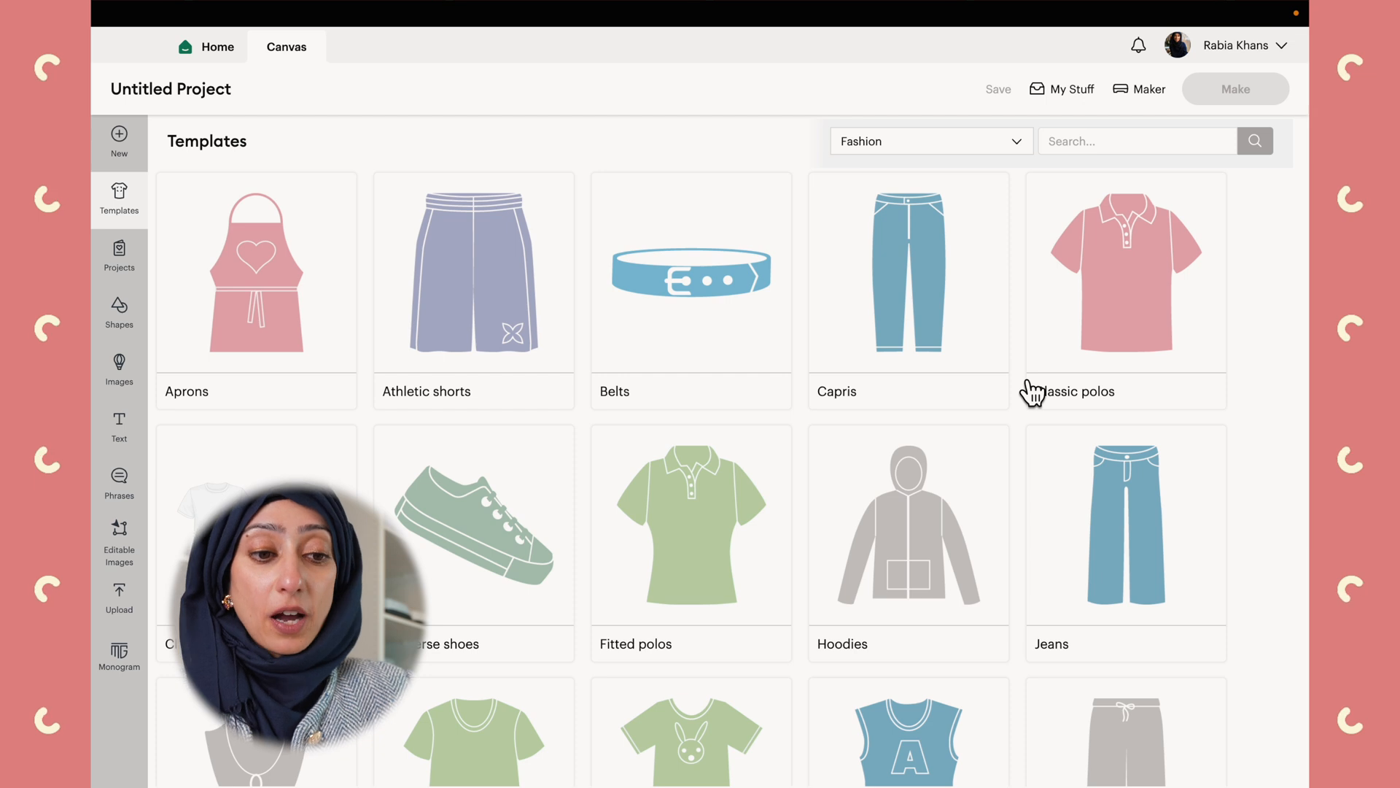
- Add the Classic t-shirts template to the canvas with type Women Short sleeve and size Medium
{"action": "left_click", "coordinate": [256, 543]}
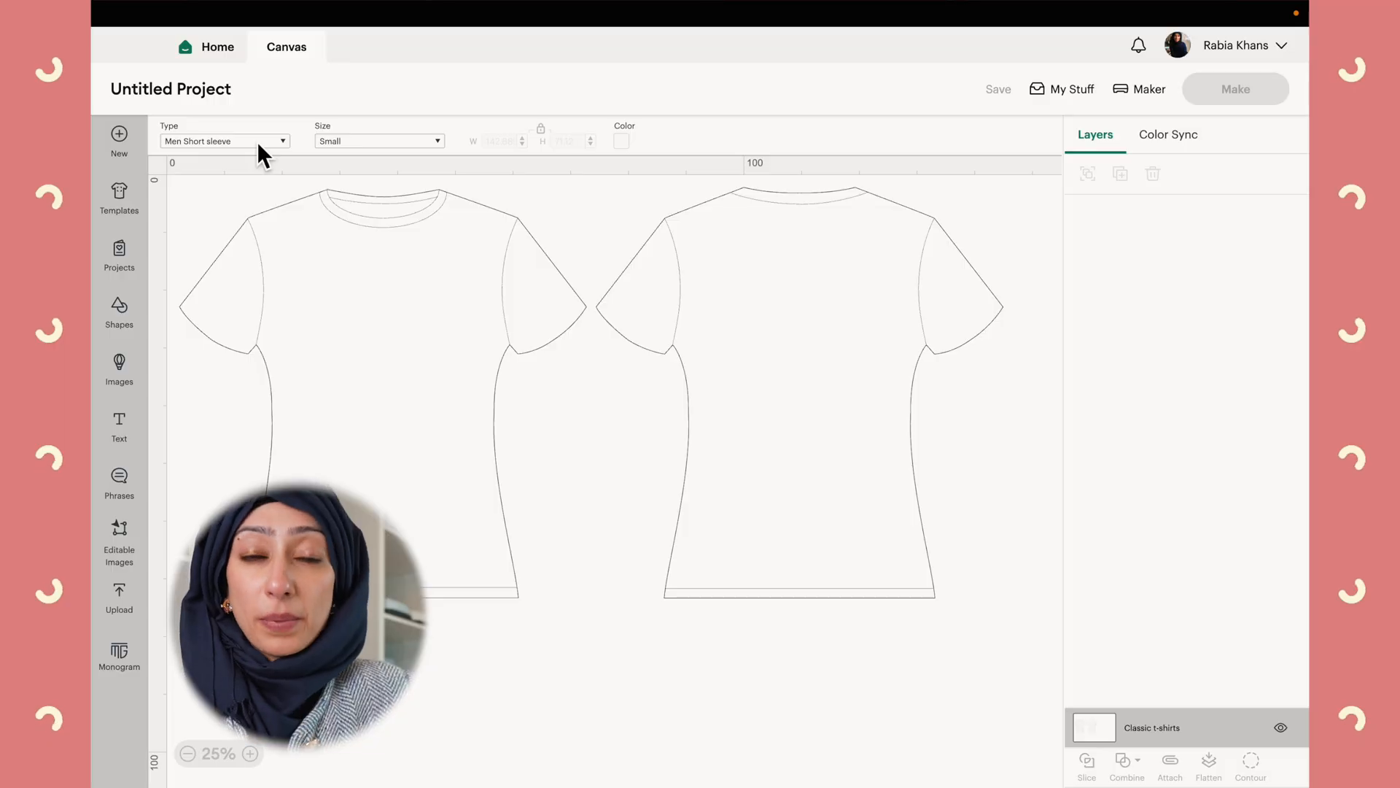
{"action": "left_click", "coordinate": [275, 142]}
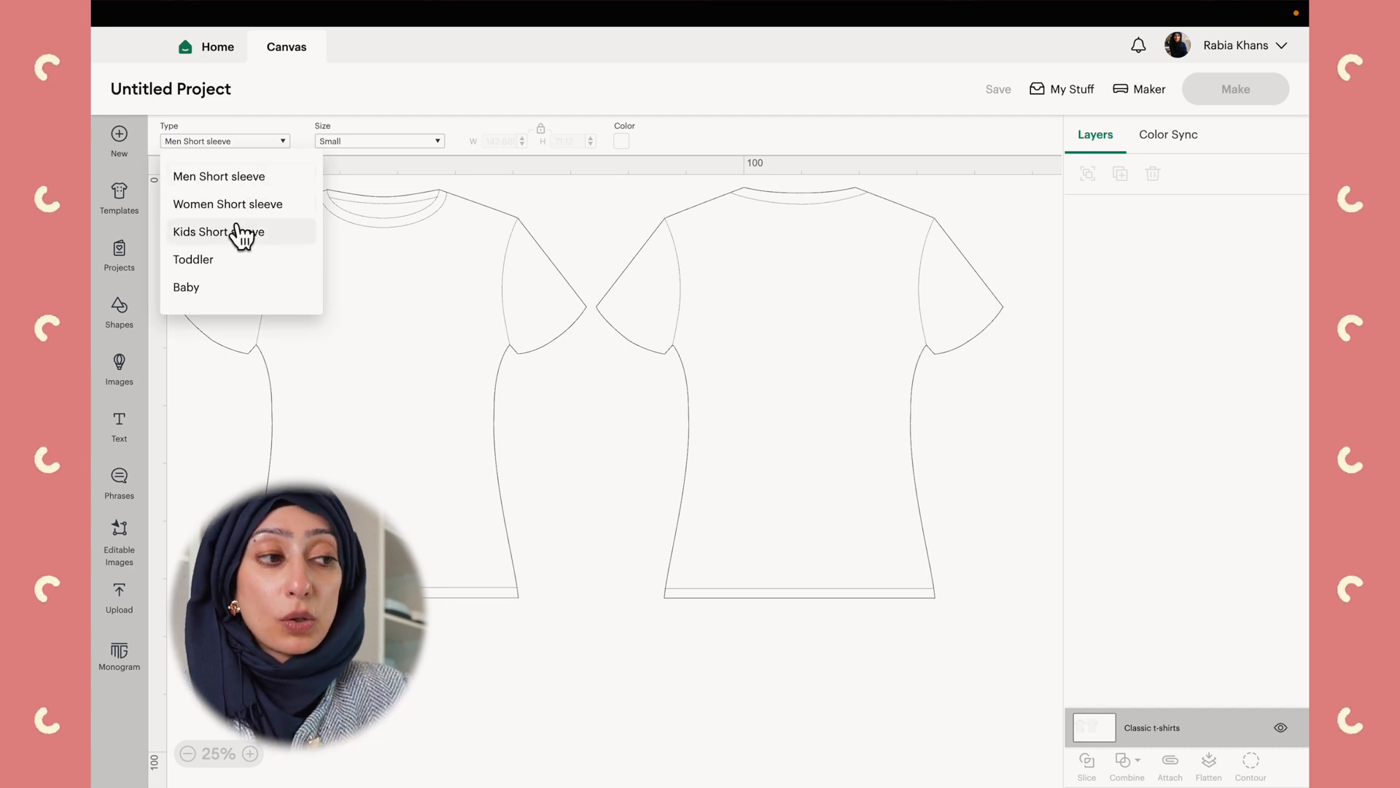
{"action": "left_click", "coordinate": [378, 143]}
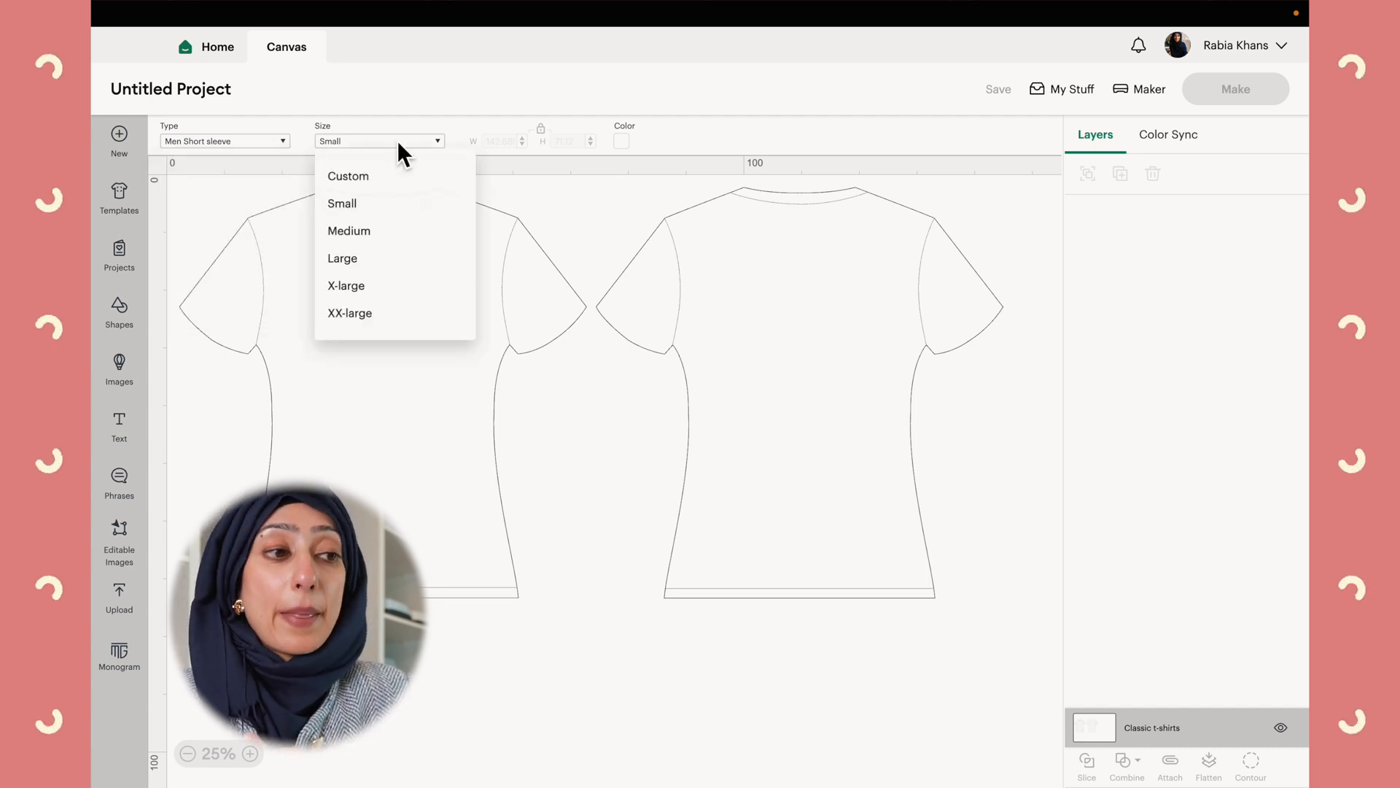
{"action": "left_click", "coordinate": [249, 143]}
{"action": "left_click", "coordinate": [207, 204]}
{"action": "left_click", "coordinate": [352, 141]}
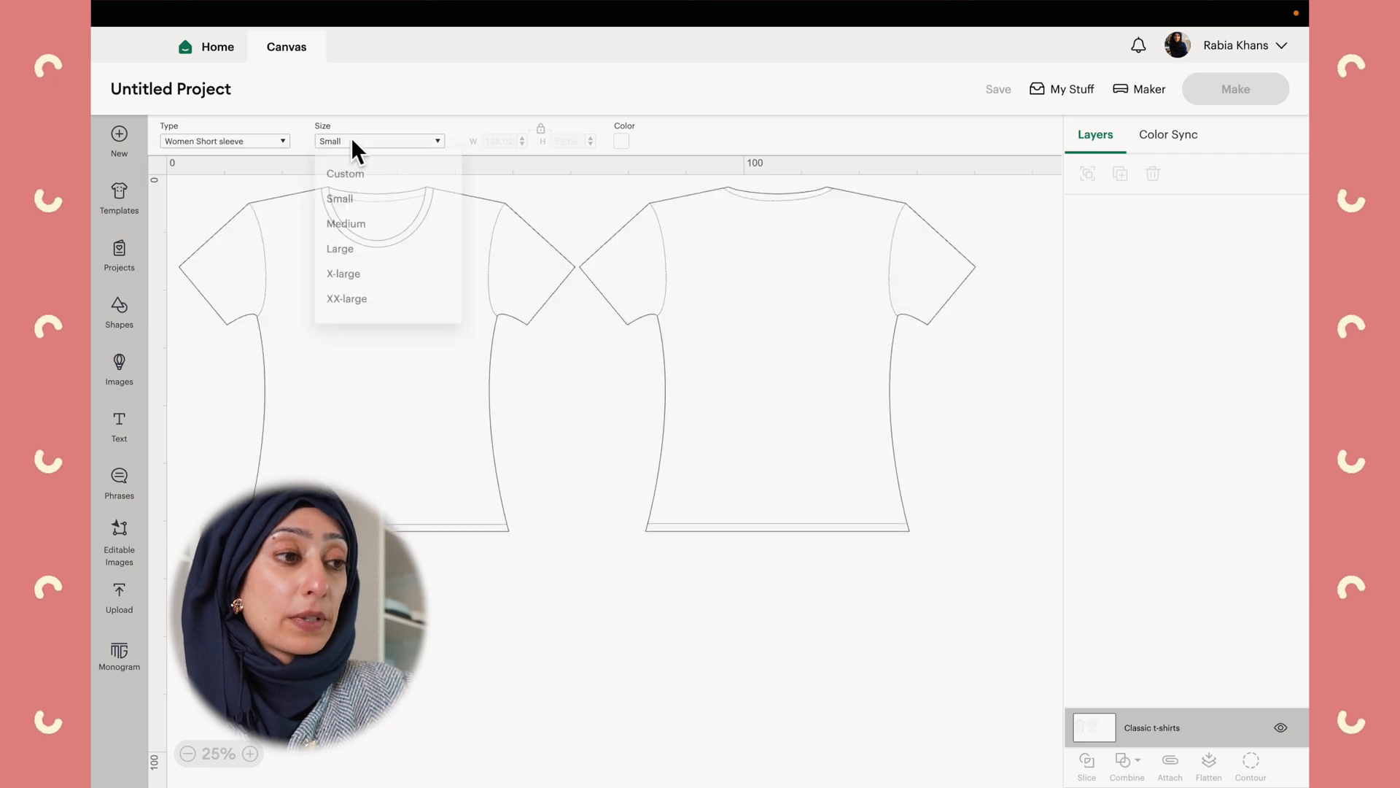
{"action": "left_click", "coordinate": [418, 232]}
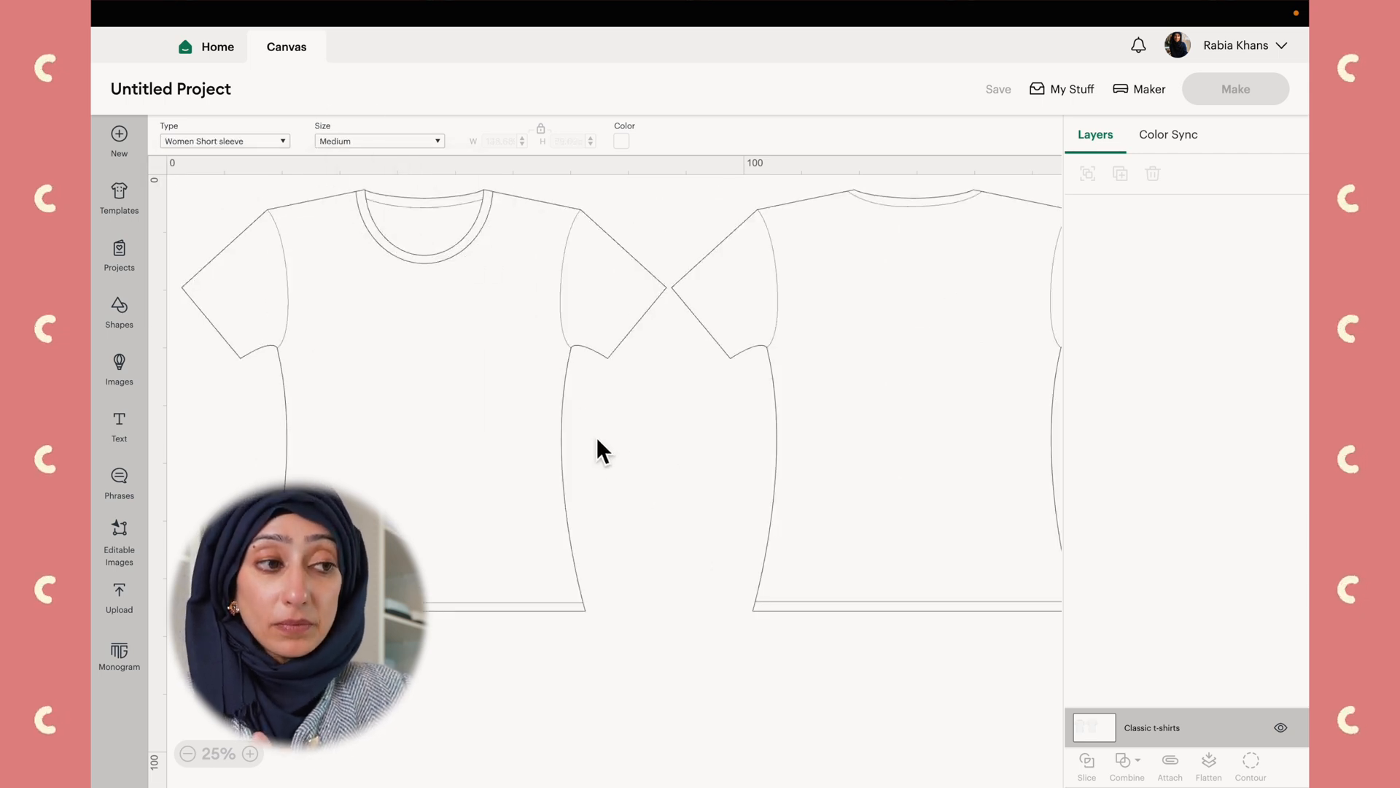
- Add the text "Women's Classic T shirt size M", move it below the front T-shirt outline and enlarge it
{"action": "left_click", "coordinate": [121, 427]}
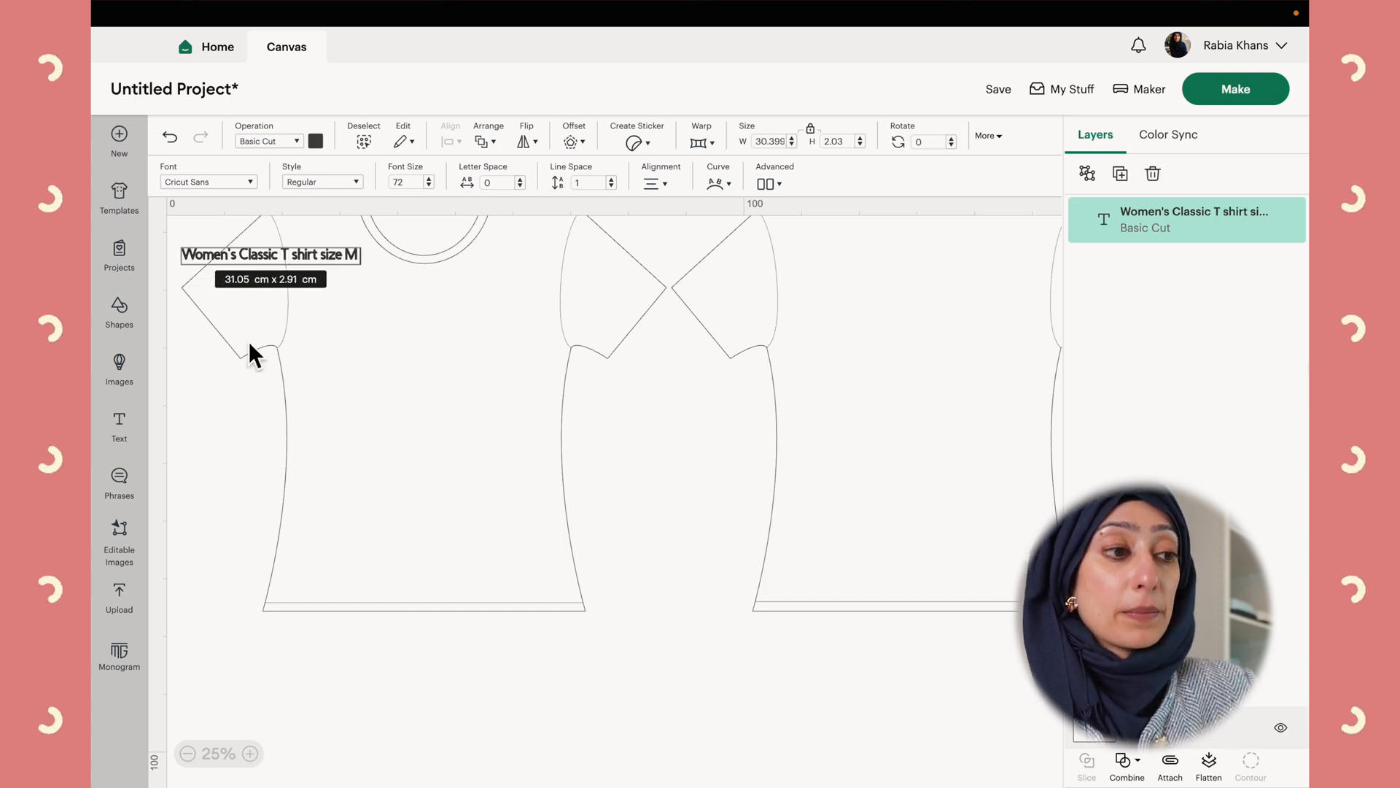
{"action": "left_click_drag", "start_coordinate": [247, 257], "coordinate": [307, 628]}
{"action": "left_click_drag", "start_coordinate": [428, 644], "coordinate": [427, 690]}
{"action": "left_click", "coordinate": [228, 544]}
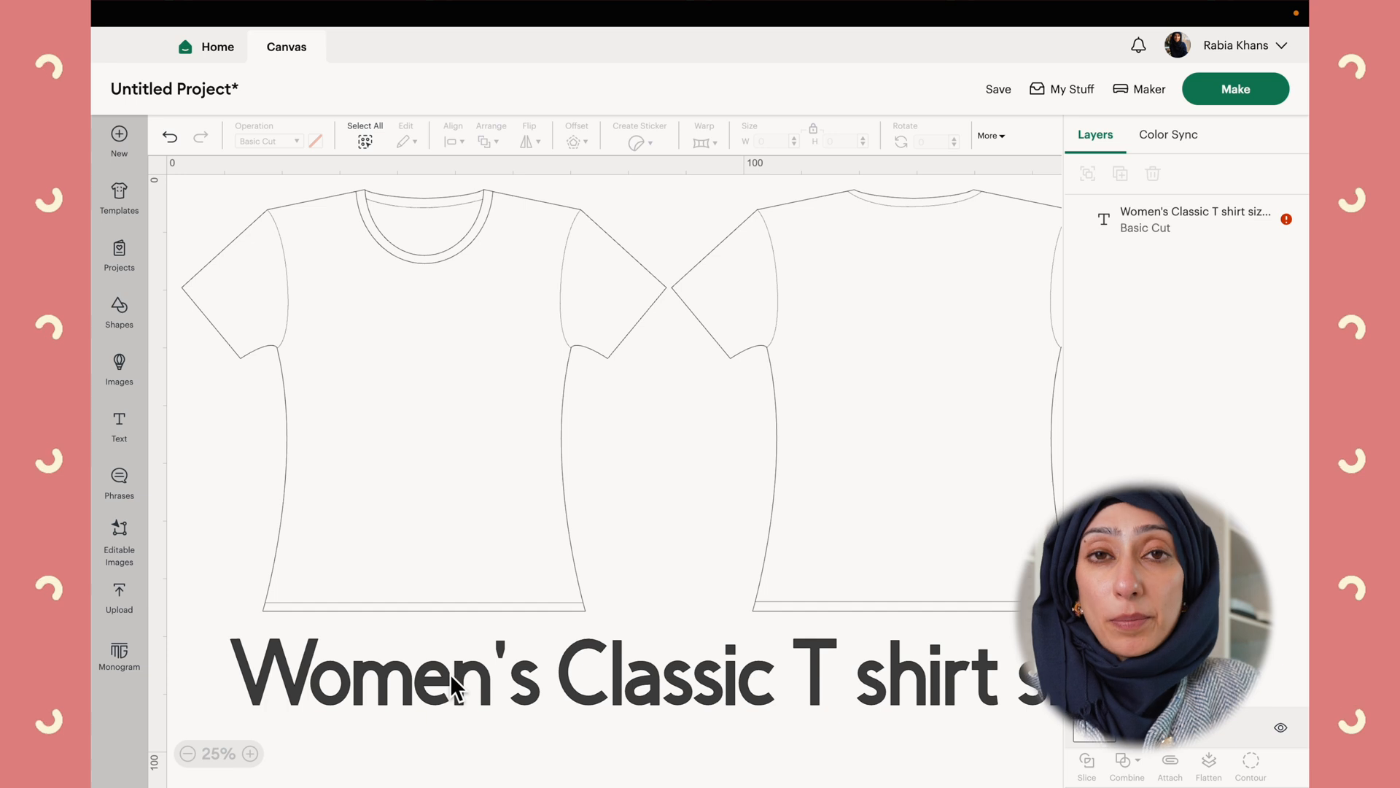
{"action": "left_click", "coordinate": [456, 694]}
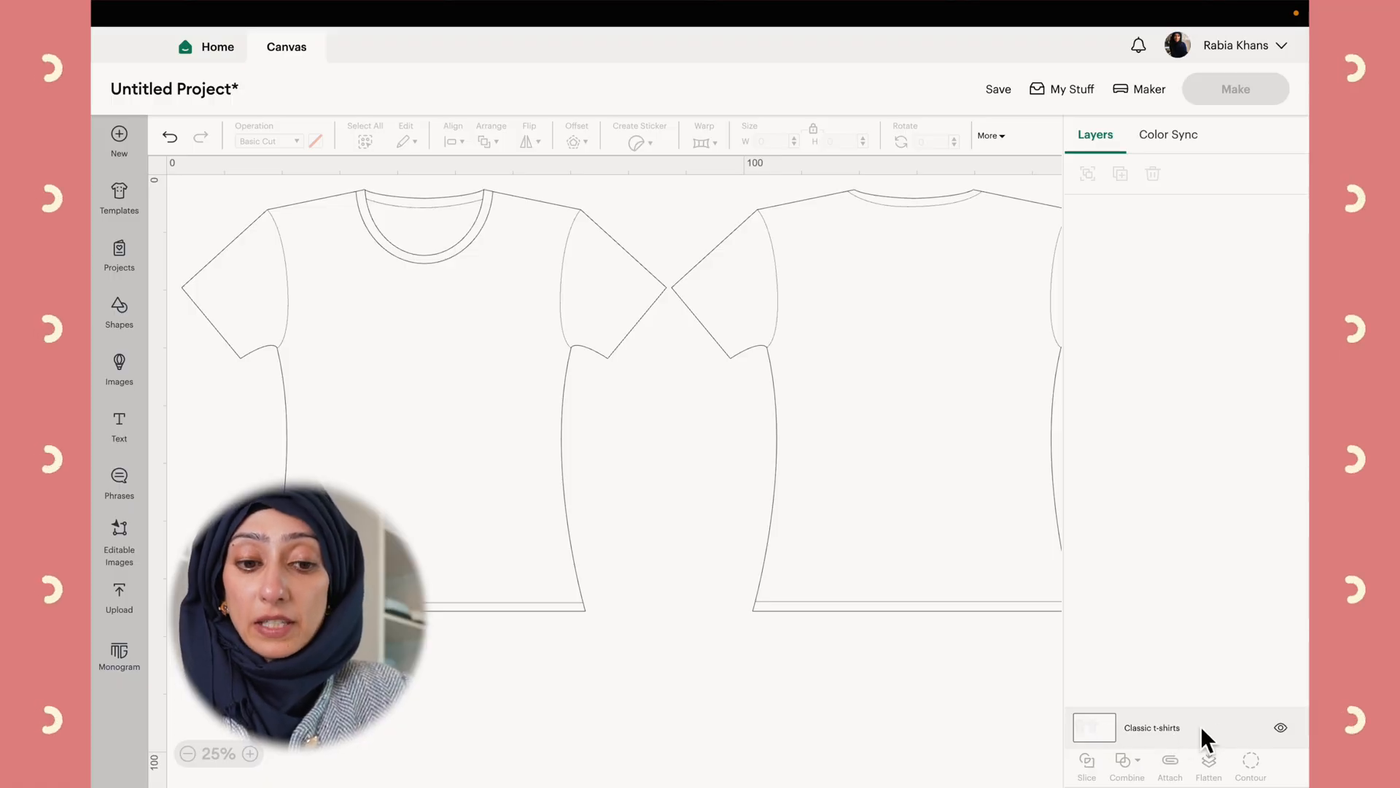
- Check the Classic t-shirts template's type and size options and hide the template layer
{"action": "left_click", "coordinate": [1178, 729]}
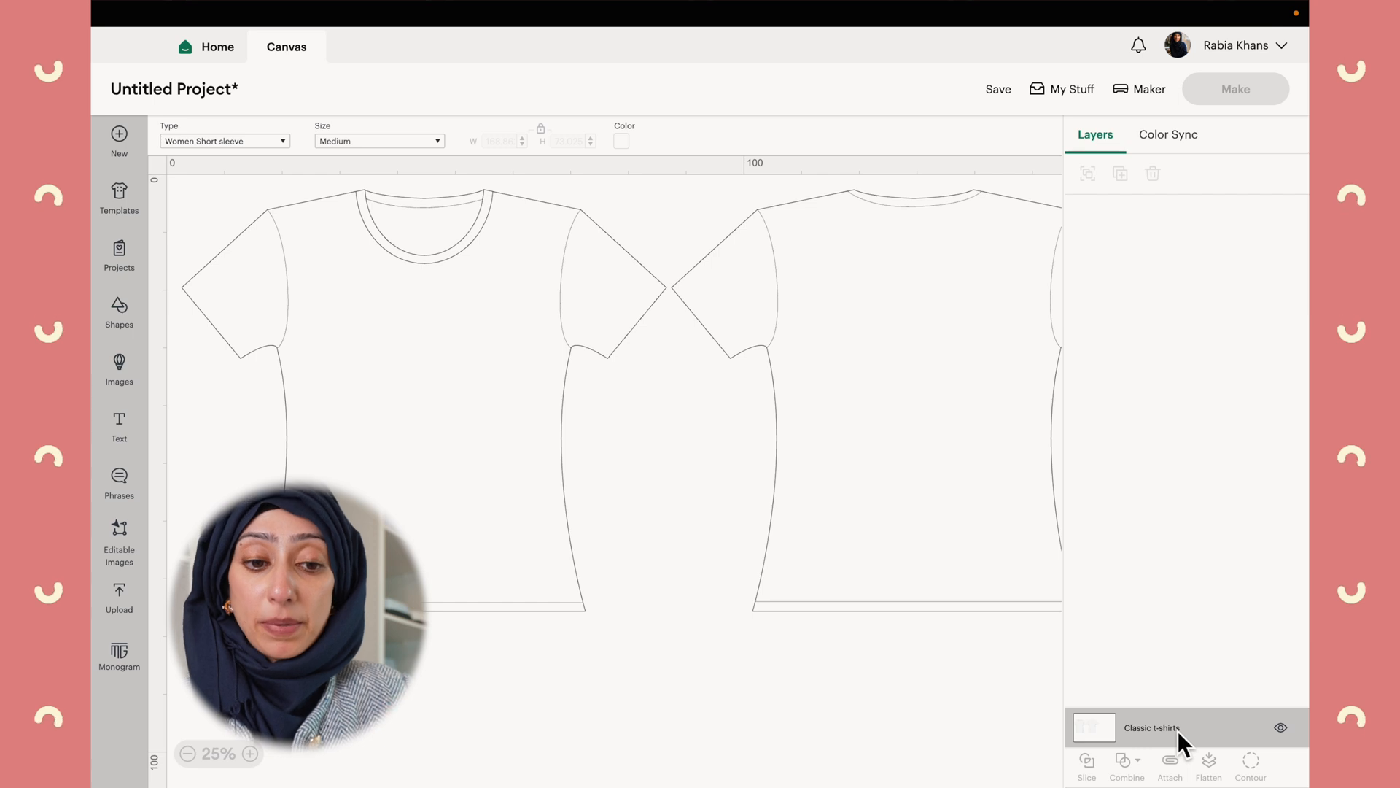
{"action": "left_click", "coordinate": [226, 141]}
{"action": "left_click", "coordinate": [367, 146]}
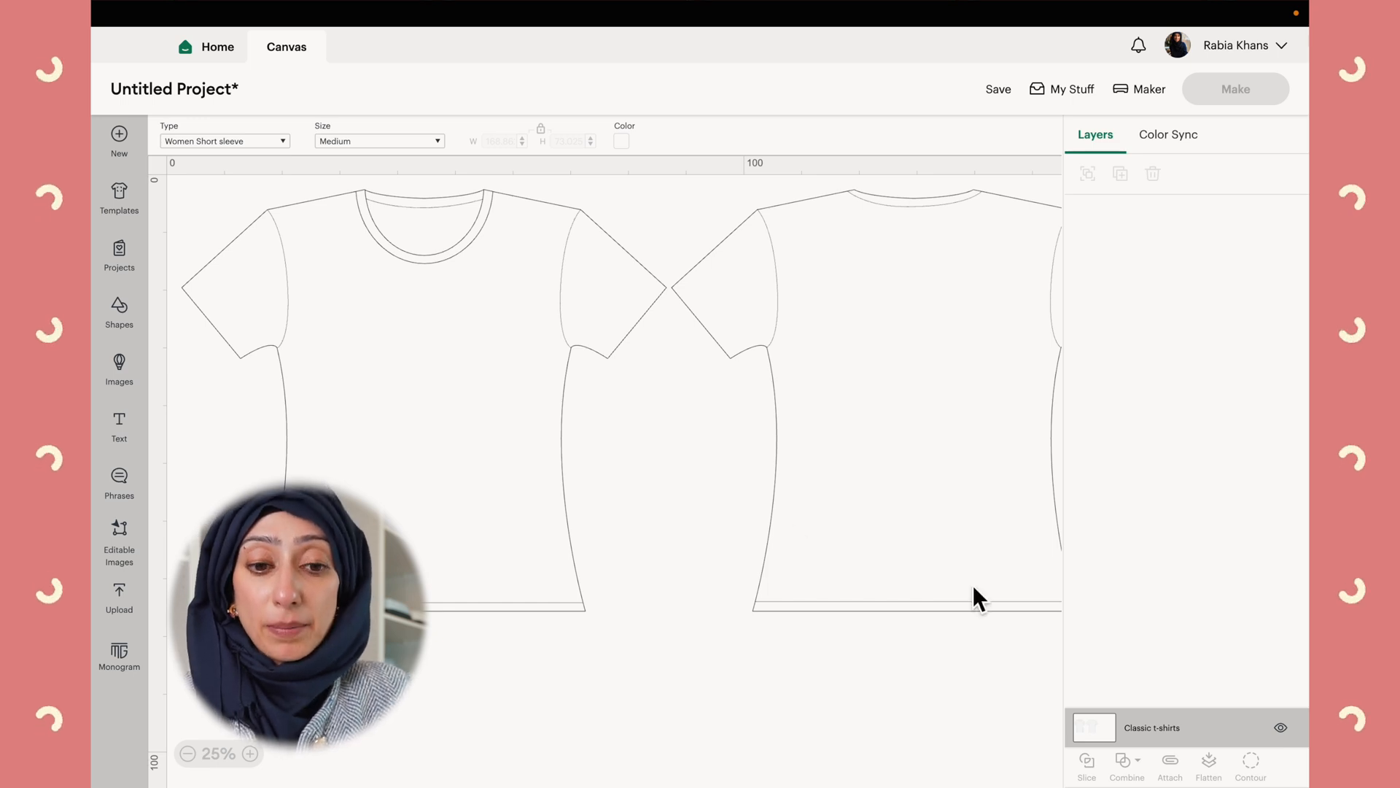
{"action": "left_click", "coordinate": [1282, 729]}
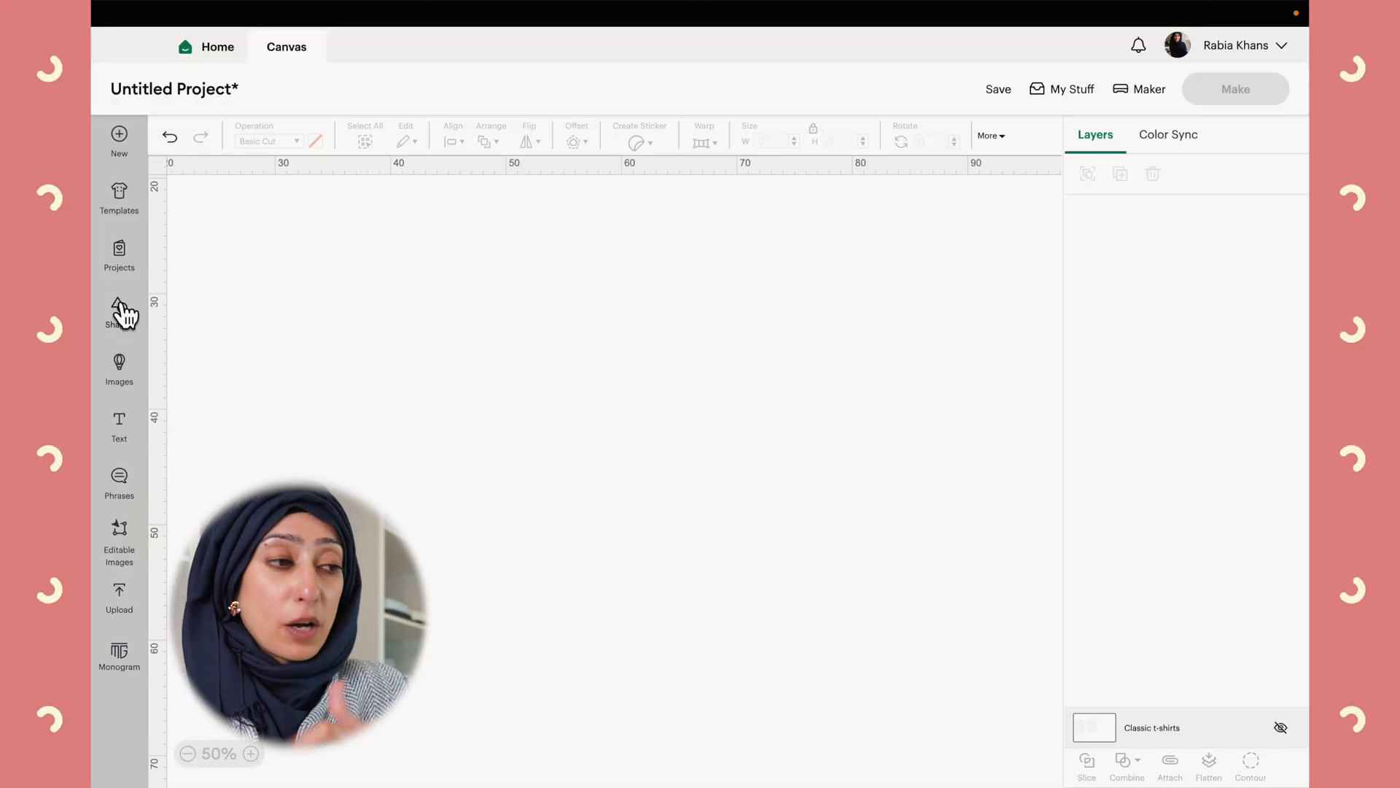
- Add a hexagon to the empty canvas and enlarge it to about 18 cm wide and 15.6 cm high
{"action": "left_click", "coordinate": [118, 312]}
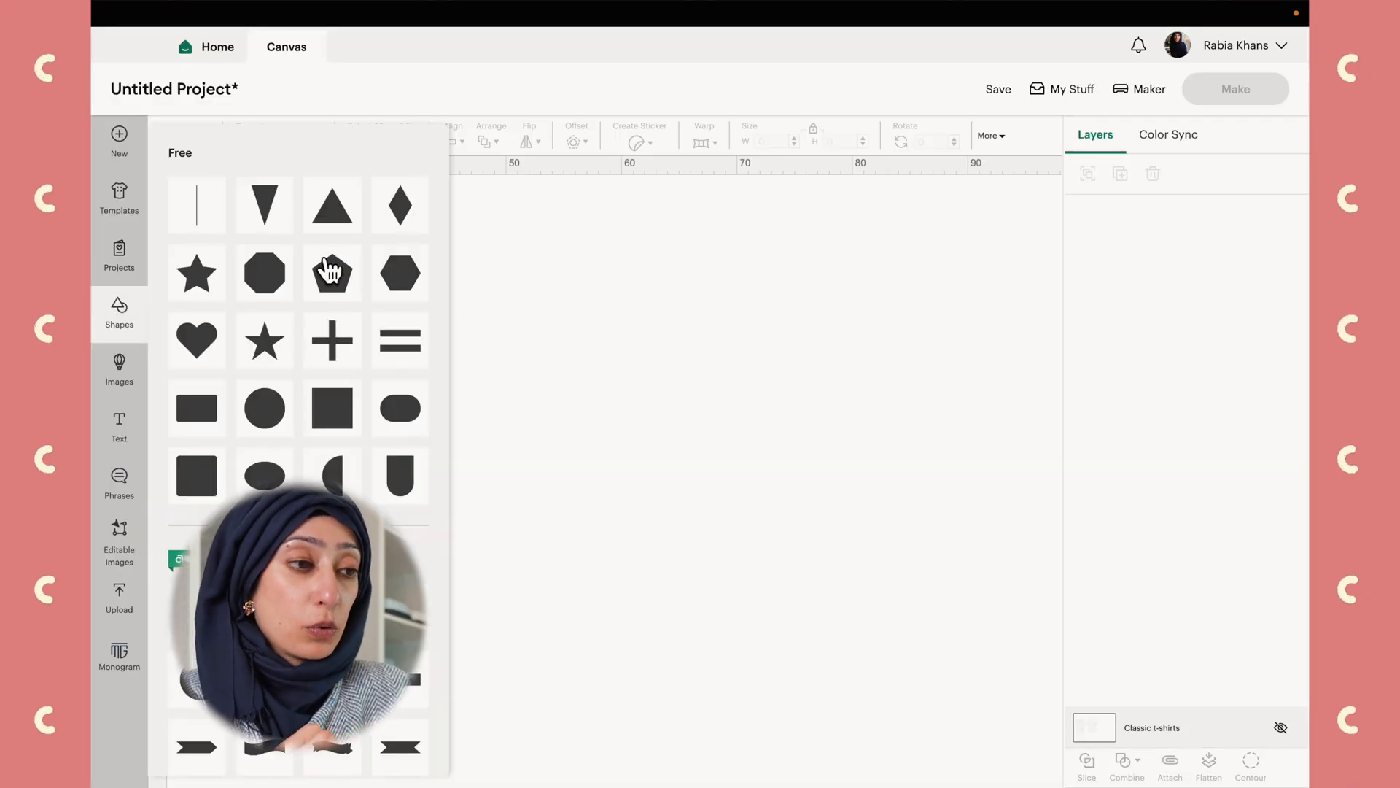
{"action": "left_click", "coordinate": [398, 276]}
{"action": "left_click_drag", "start_coordinate": [235, 226], "coordinate": [351, 229]}
{"action": "left_click_drag", "start_coordinate": [362, 247], "coordinate": [515, 326]}
{"action": "left_click_drag", "start_coordinate": [407, 254], "coordinate": [459, 286]}
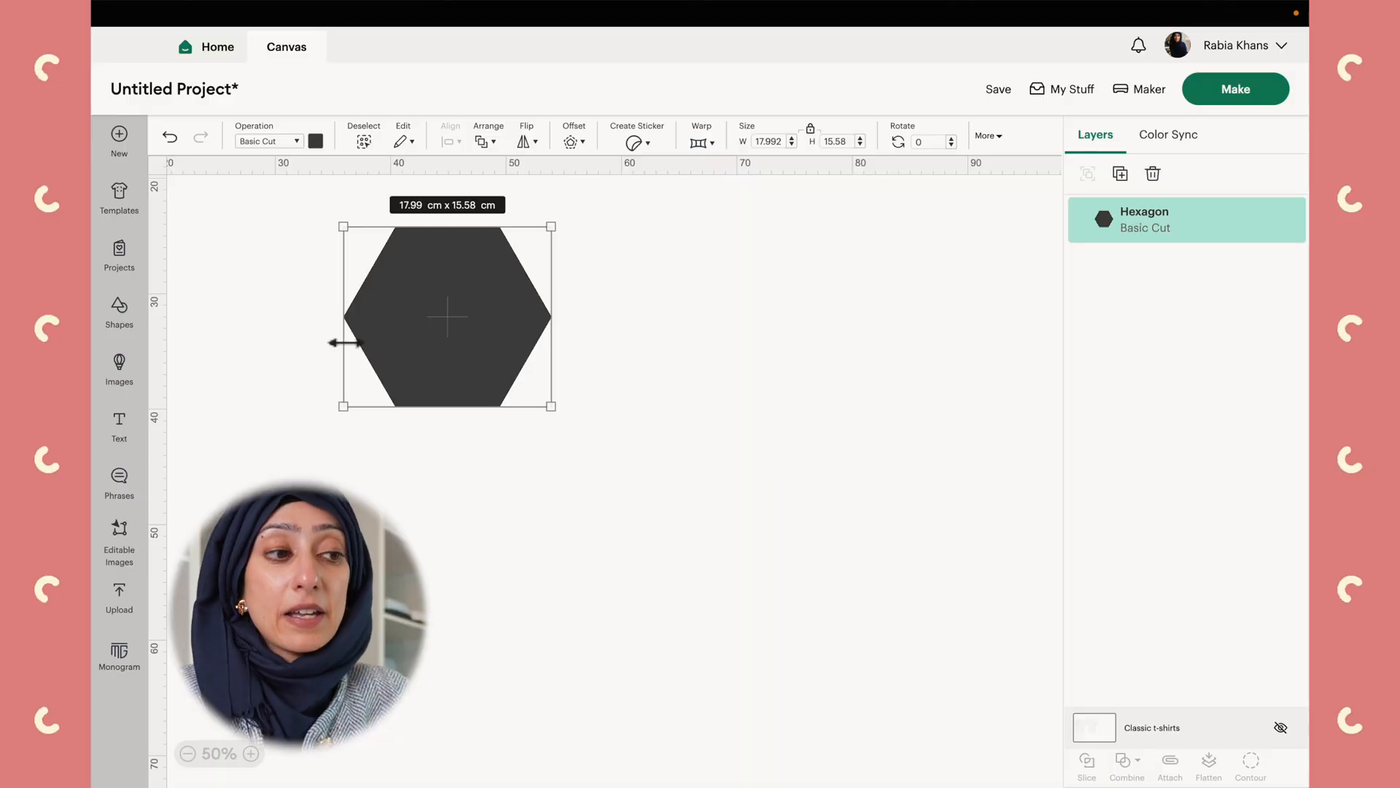
- Set the hexagon's width to 20 cm and change its operation to Guide
{"action": "left_click", "coordinate": [766, 140]}
{"action": "double_click", "coordinate": [779, 143]}
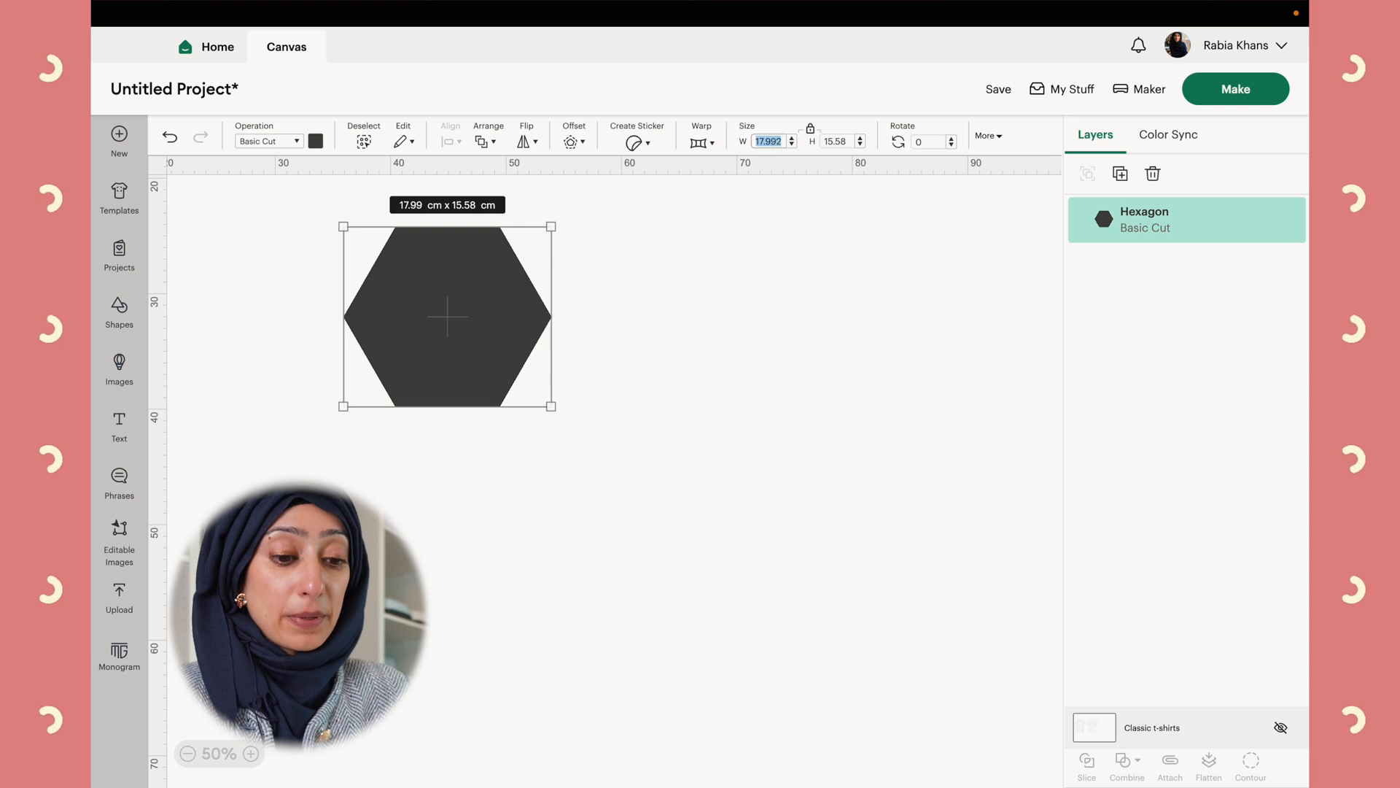
{"action": "type", "text": "20"}
{"action": "key", "text": "Return"}
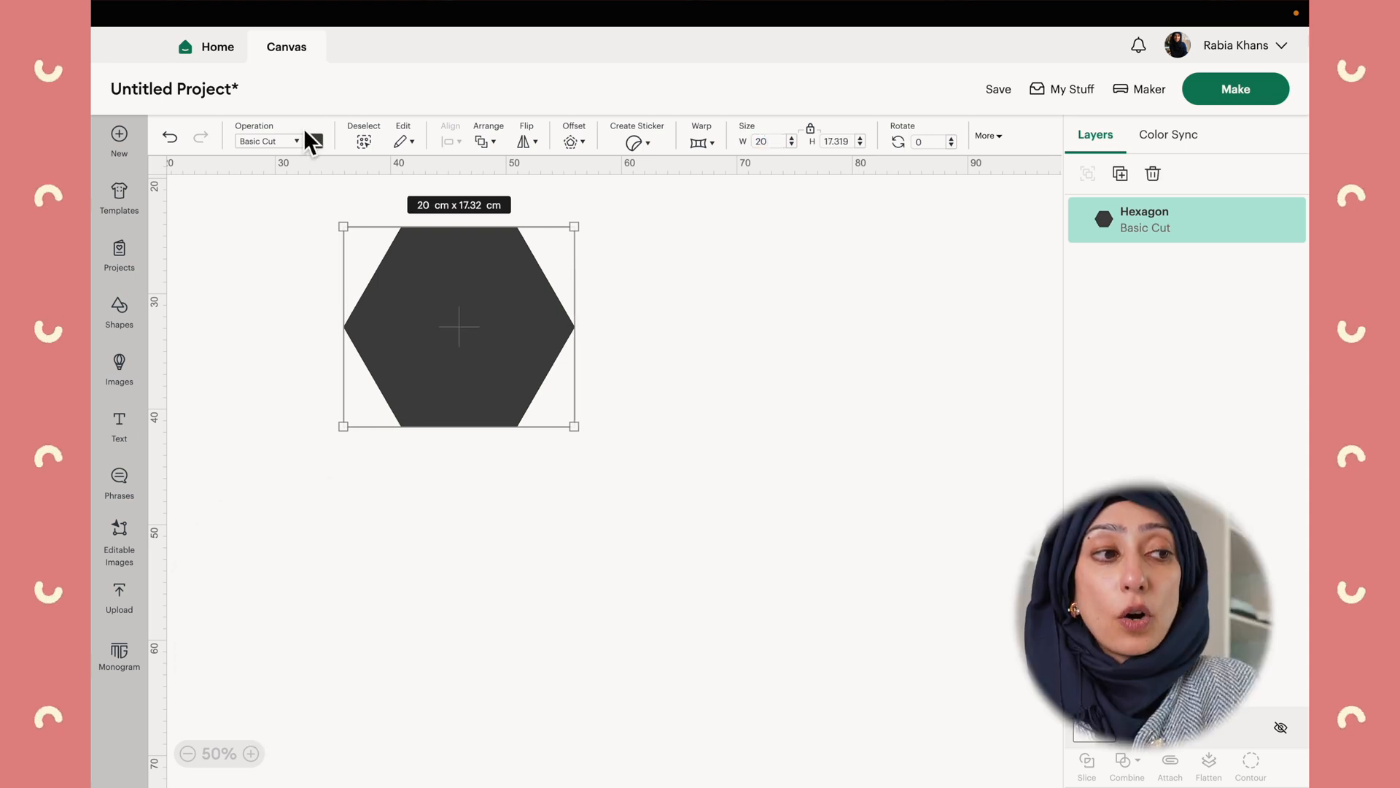
{"action": "left_click", "coordinate": [303, 140]}
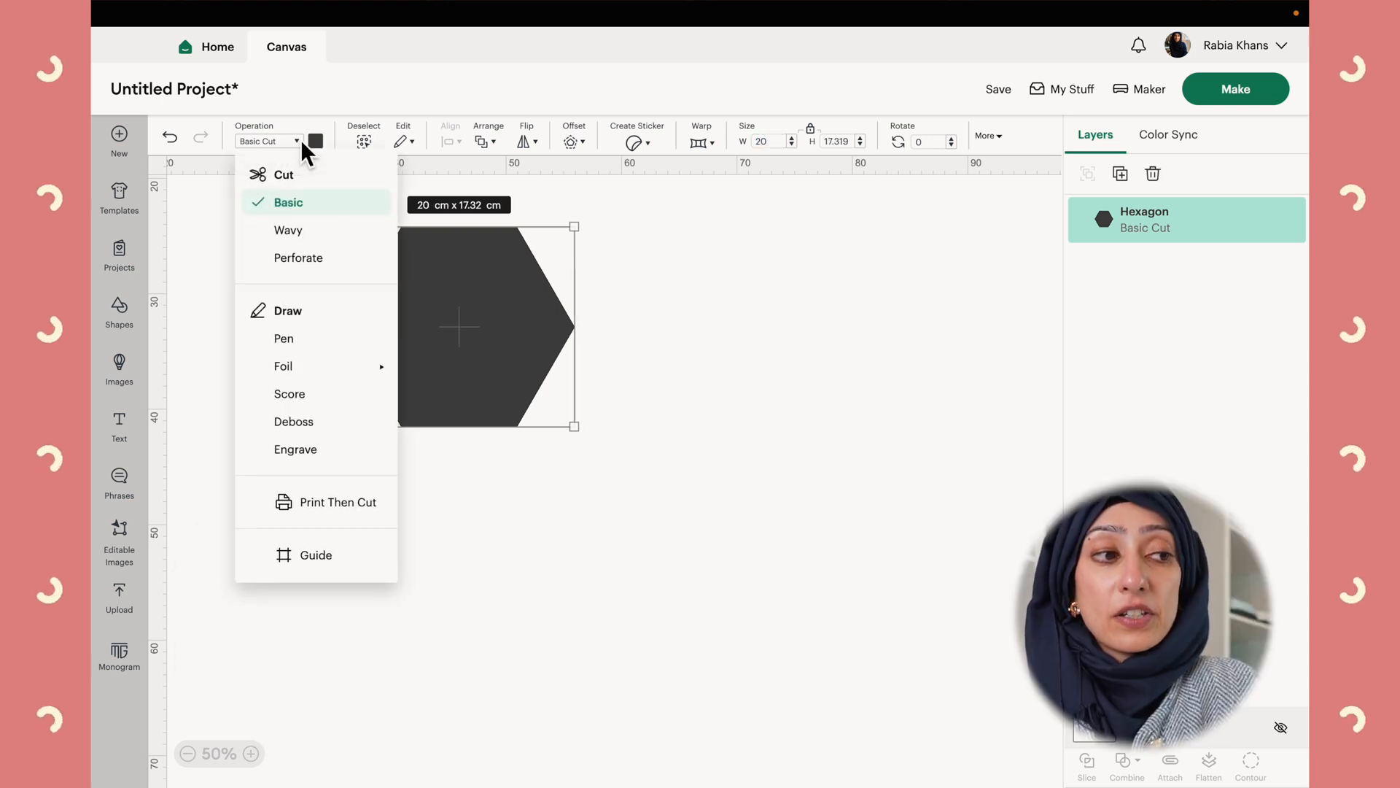
{"action": "left_click", "coordinate": [321, 556]}
{"action": "left_click", "coordinate": [653, 540]}
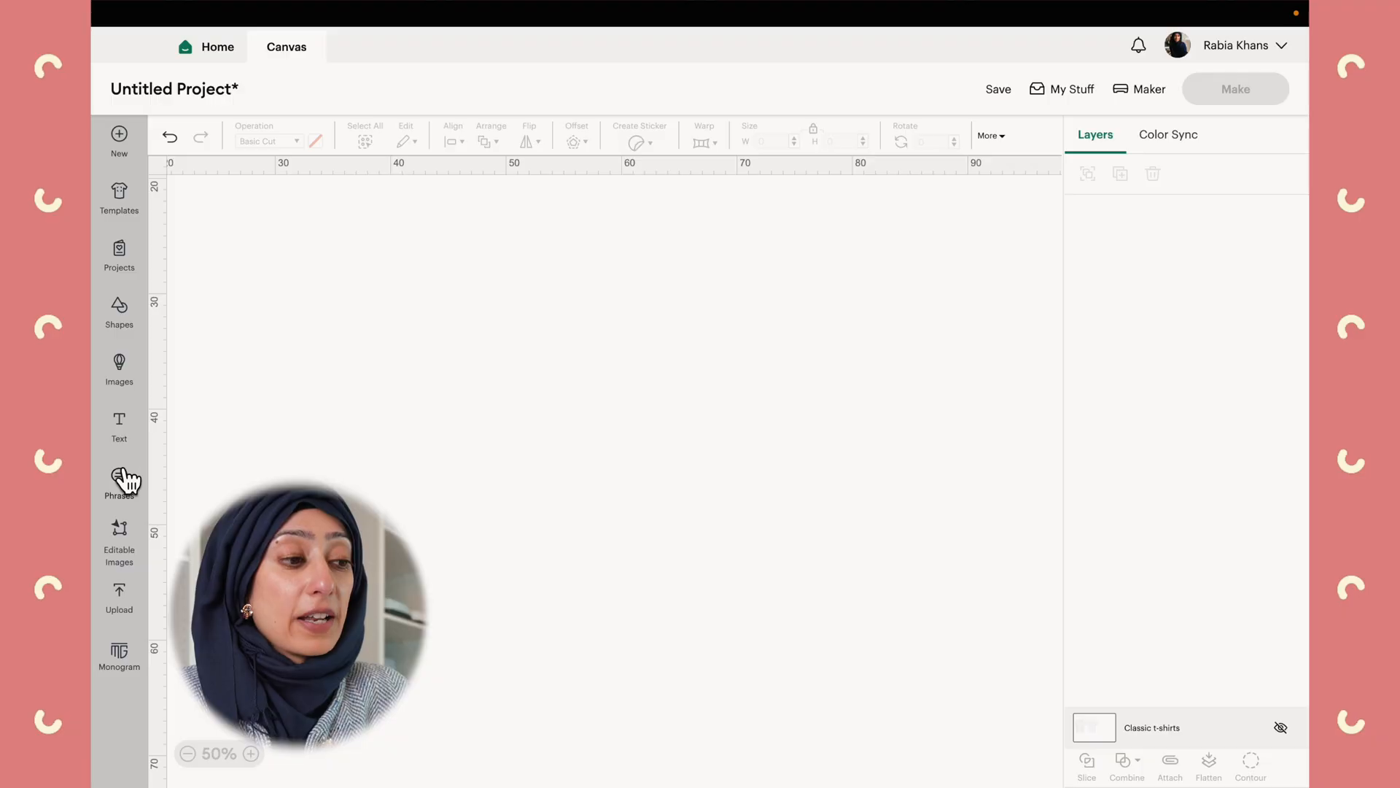
- Search the phrases for "teacher", bookmark the "Thank you Teacher" design and add it to the canvas
{"action": "left_click", "coordinate": [120, 480]}
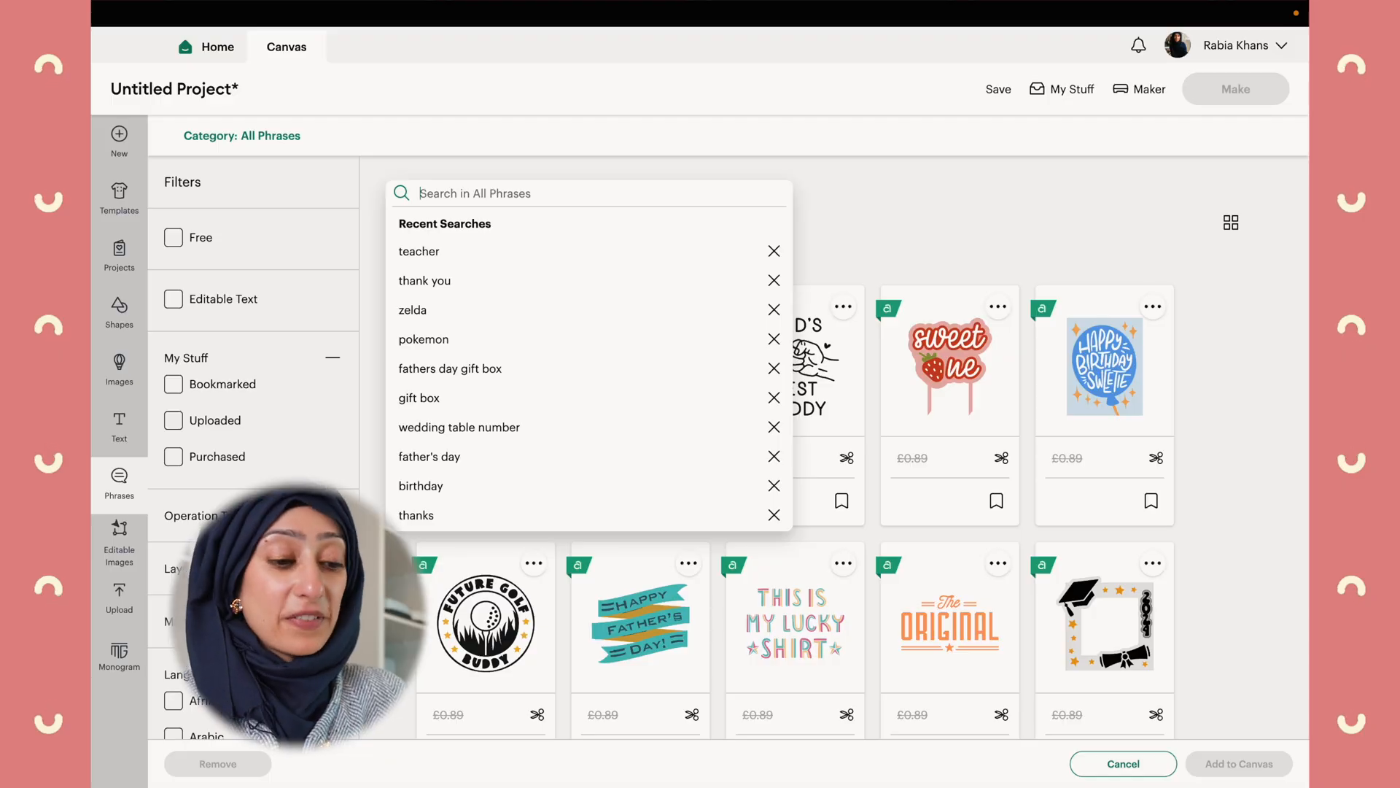
{"action": "type", "text": "teacher"}
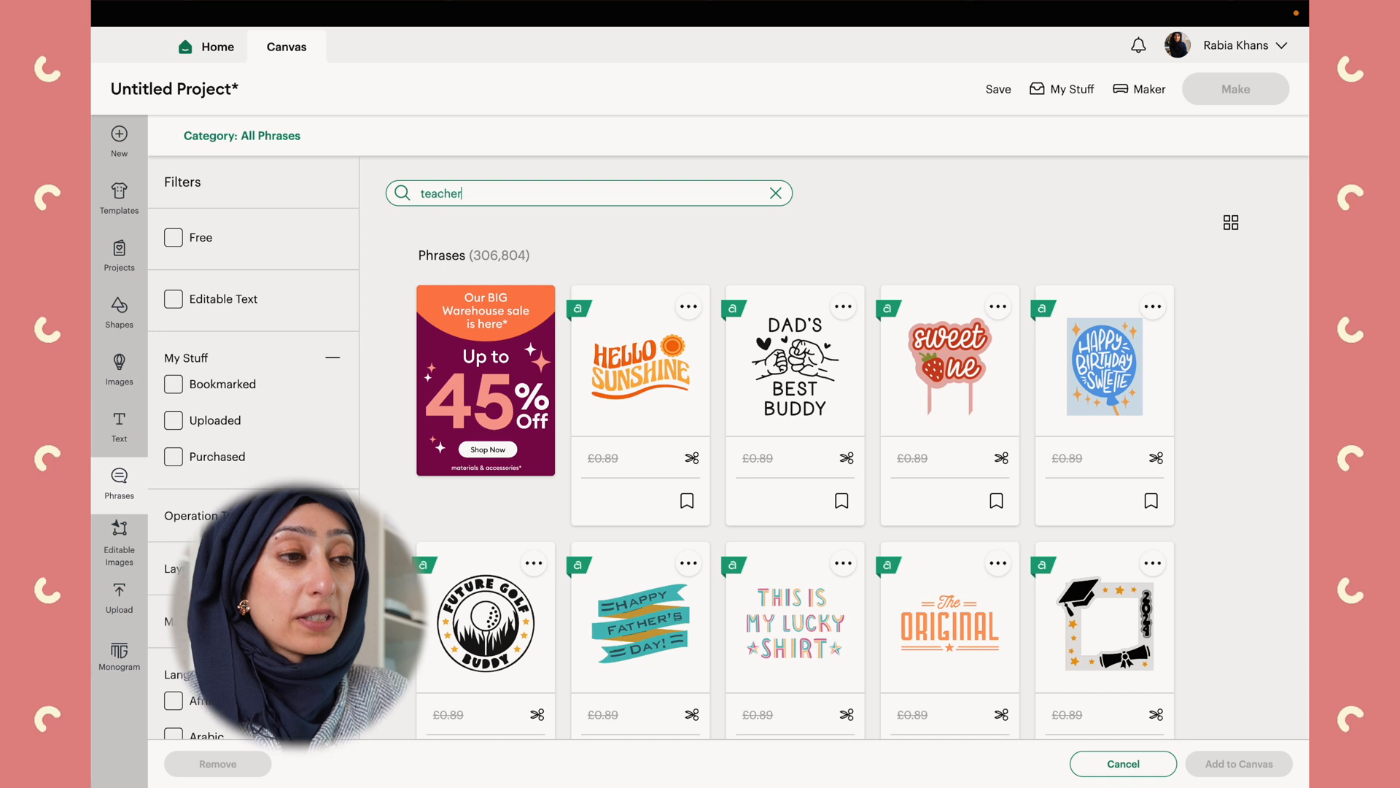
{"action": "key", "text": "Return"}
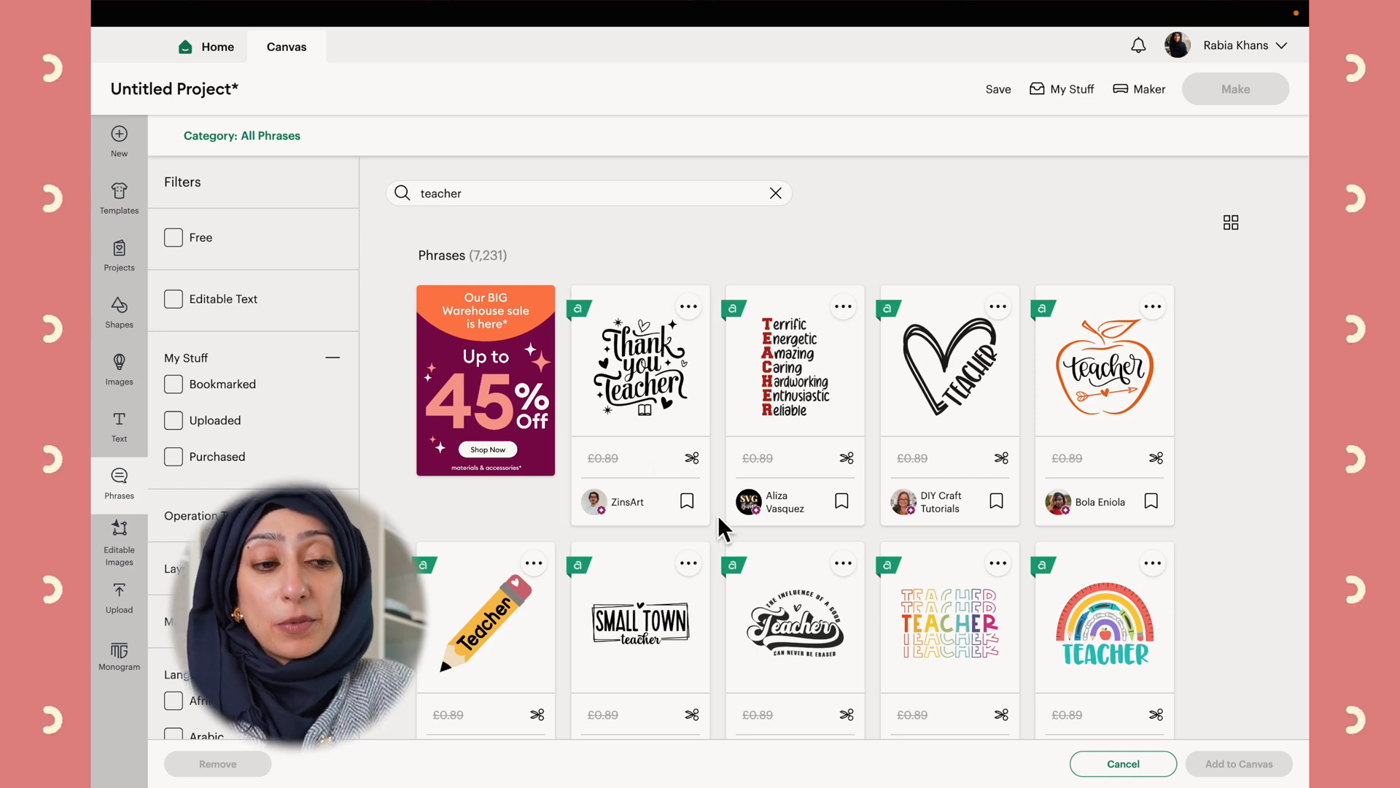
{"action": "left_click", "coordinate": [686, 502]}
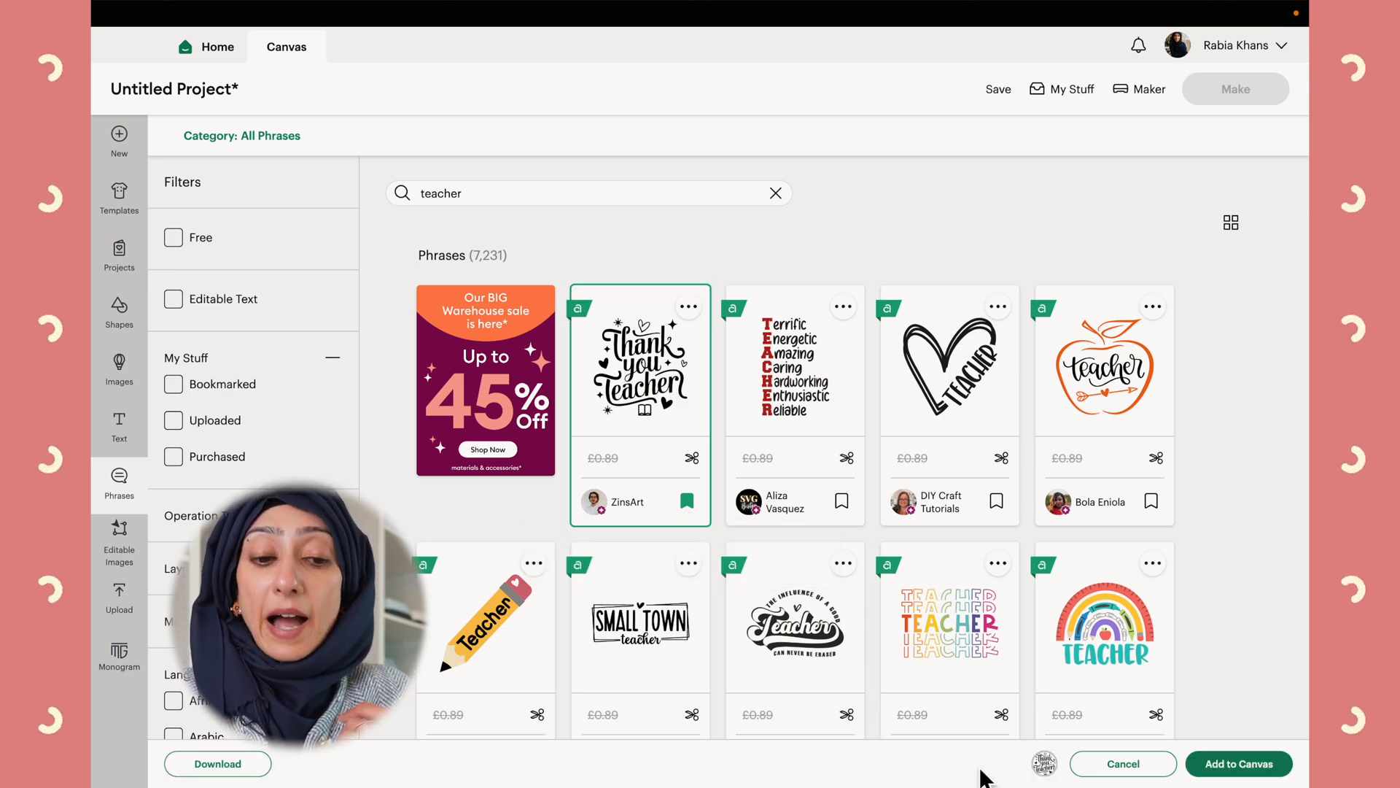
{"action": "left_click", "coordinate": [1212, 766]}
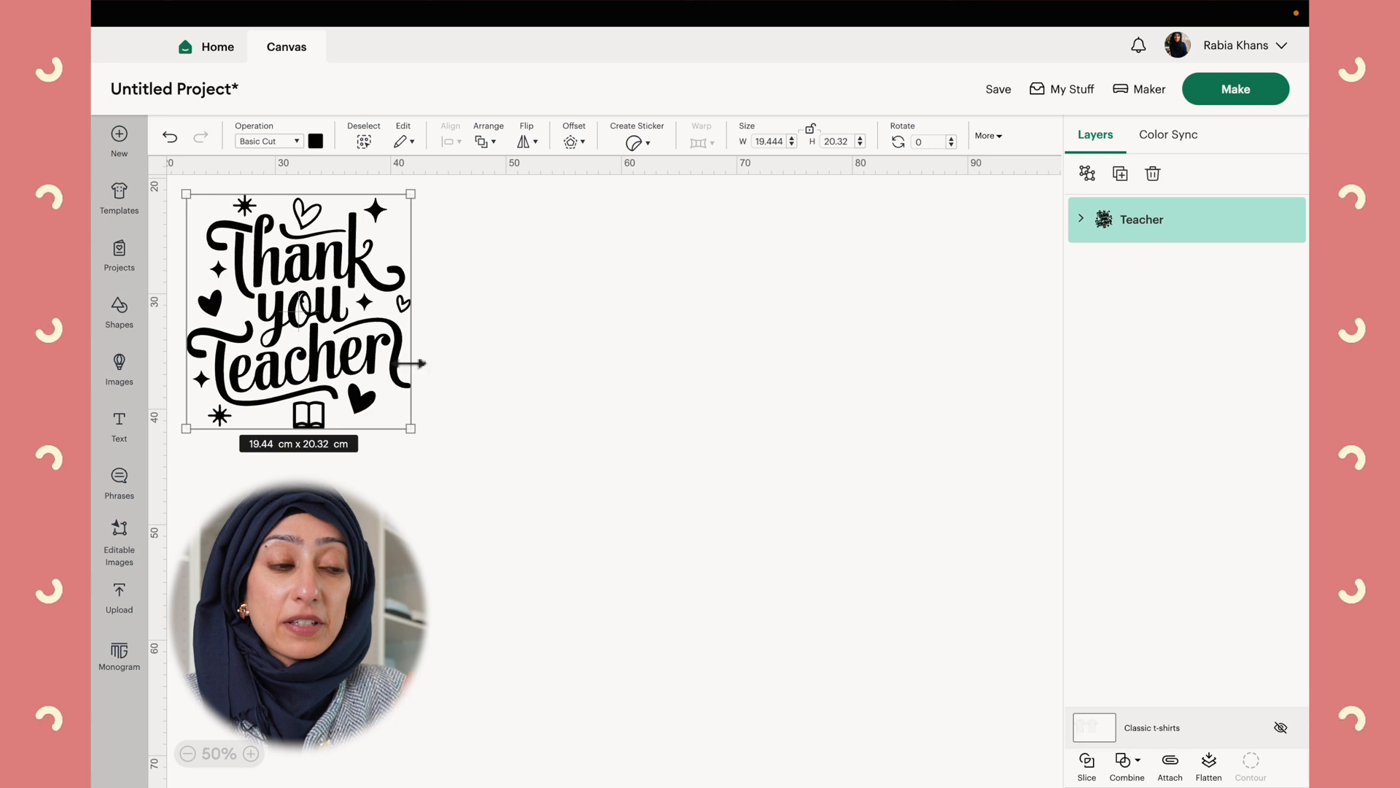
{"action": "left_click_drag", "start_coordinate": [421, 363], "coordinate": [453, 369]}
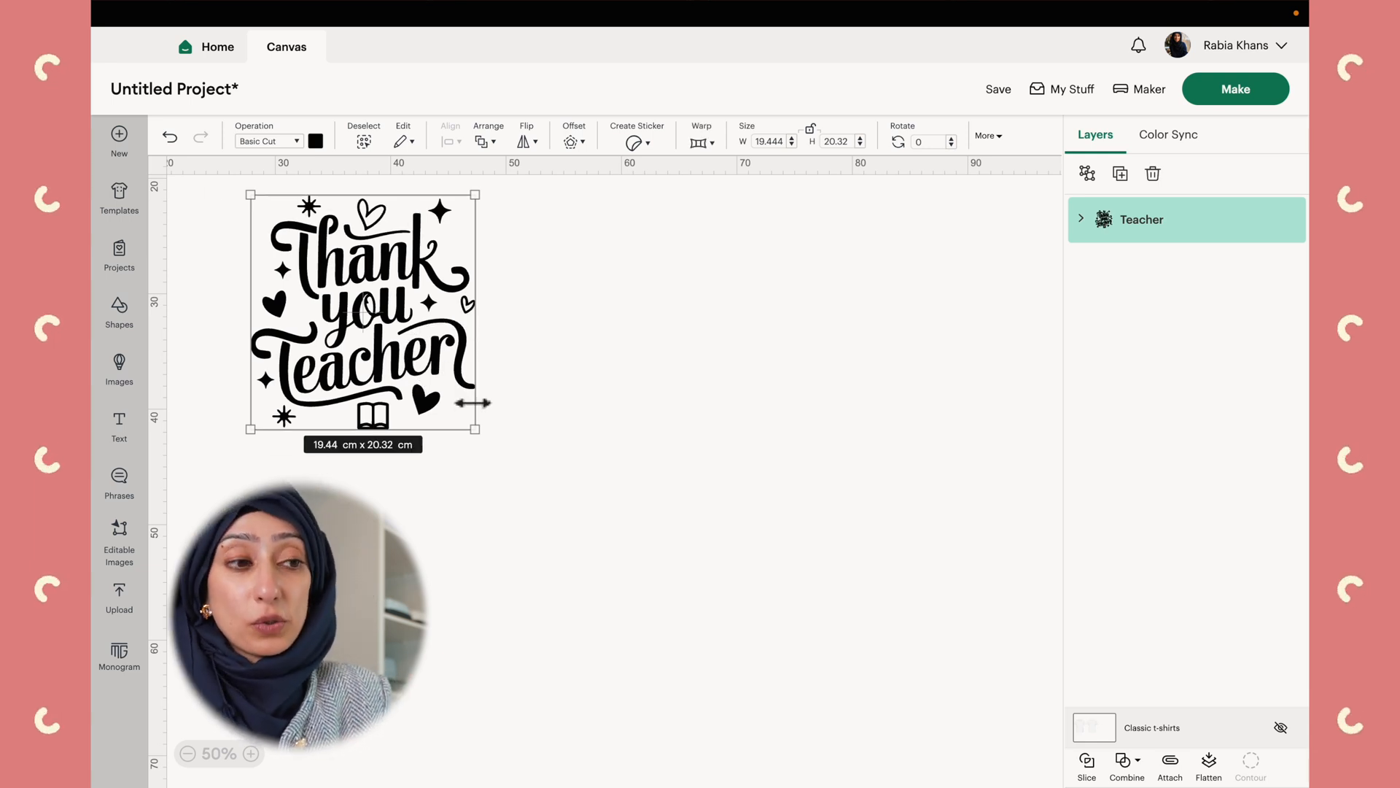
- Apply the Cards template from the Cards category and move the "Thank you Teacher" design closer to the card outline
{"action": "left_click", "coordinate": [121, 195]}
{"action": "left_click", "coordinate": [1016, 146]}
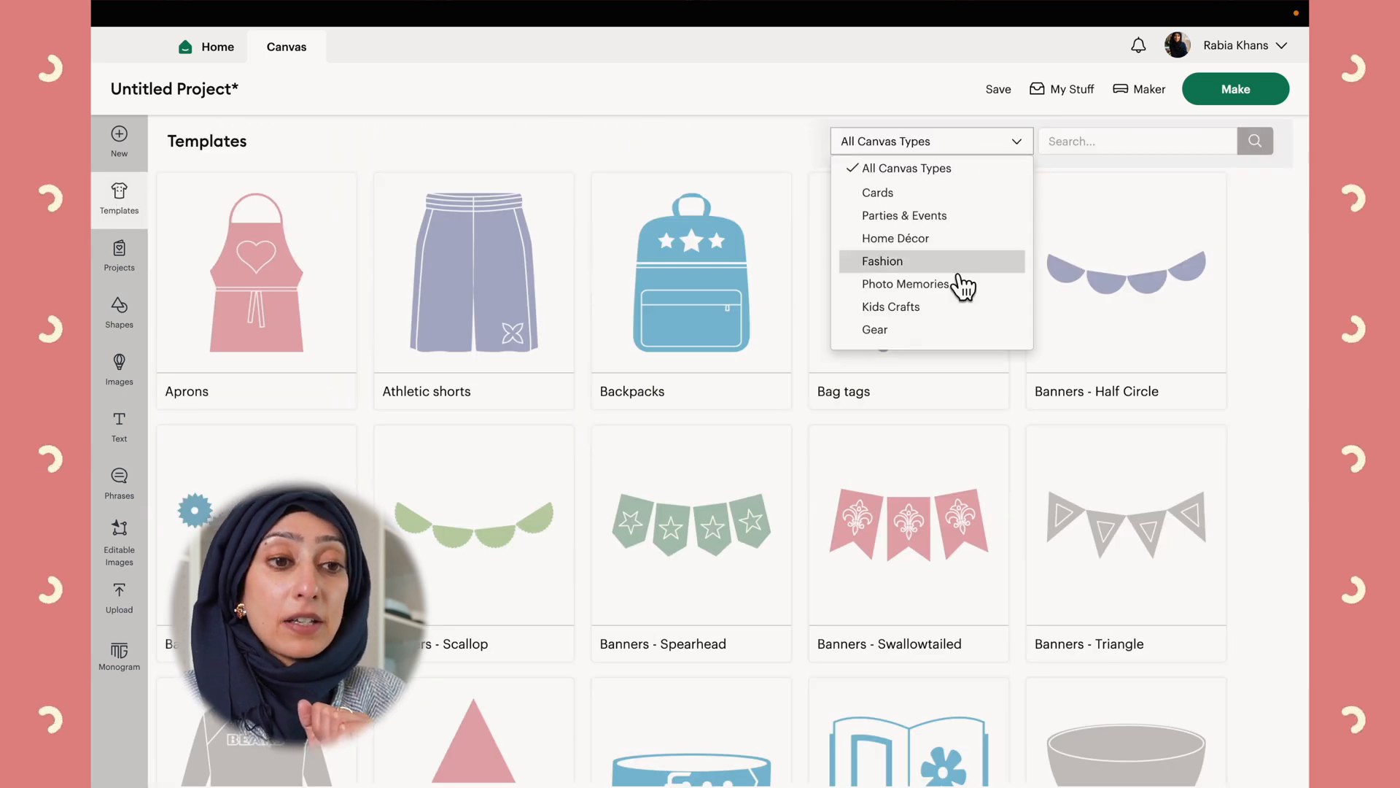
{"action": "left_click", "coordinate": [907, 192]}
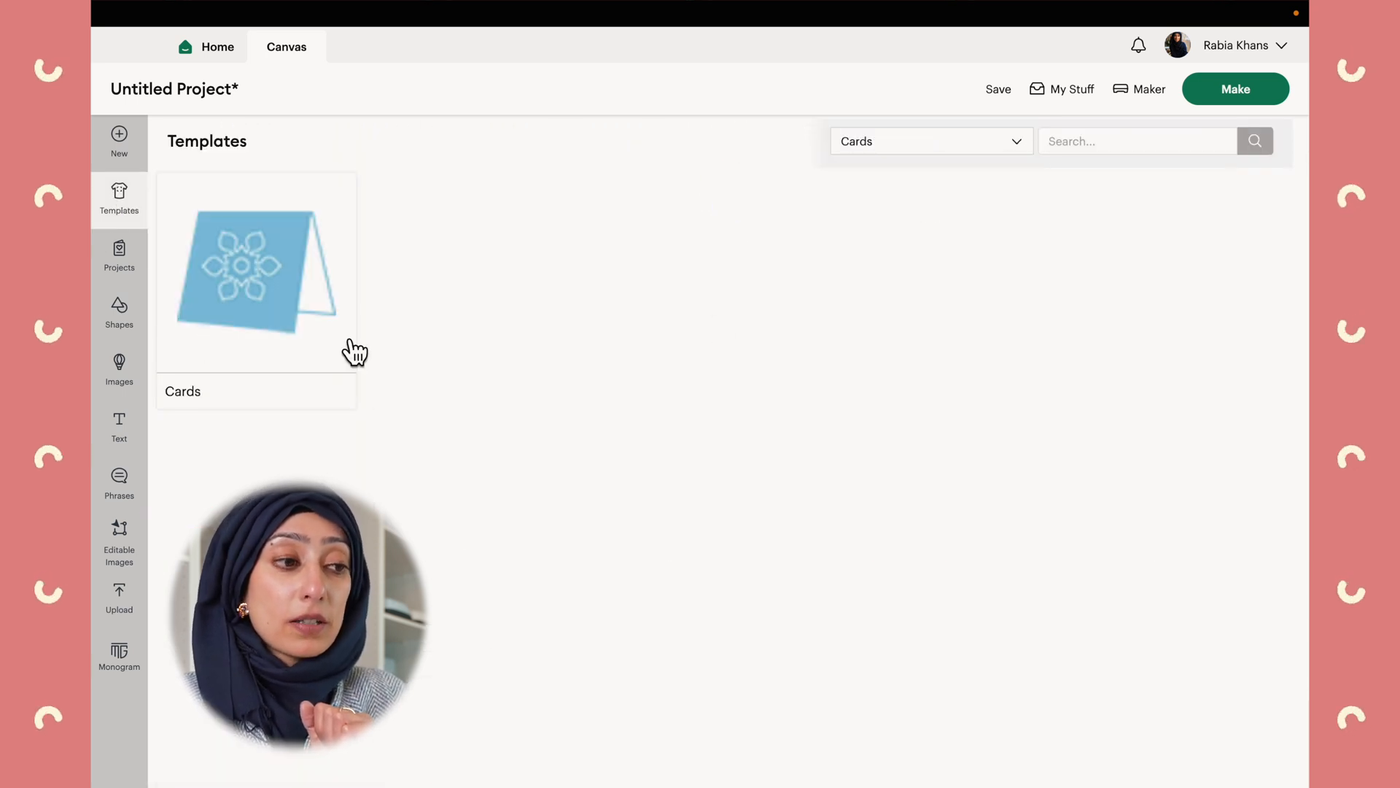
{"action": "left_click", "coordinate": [223, 319]}
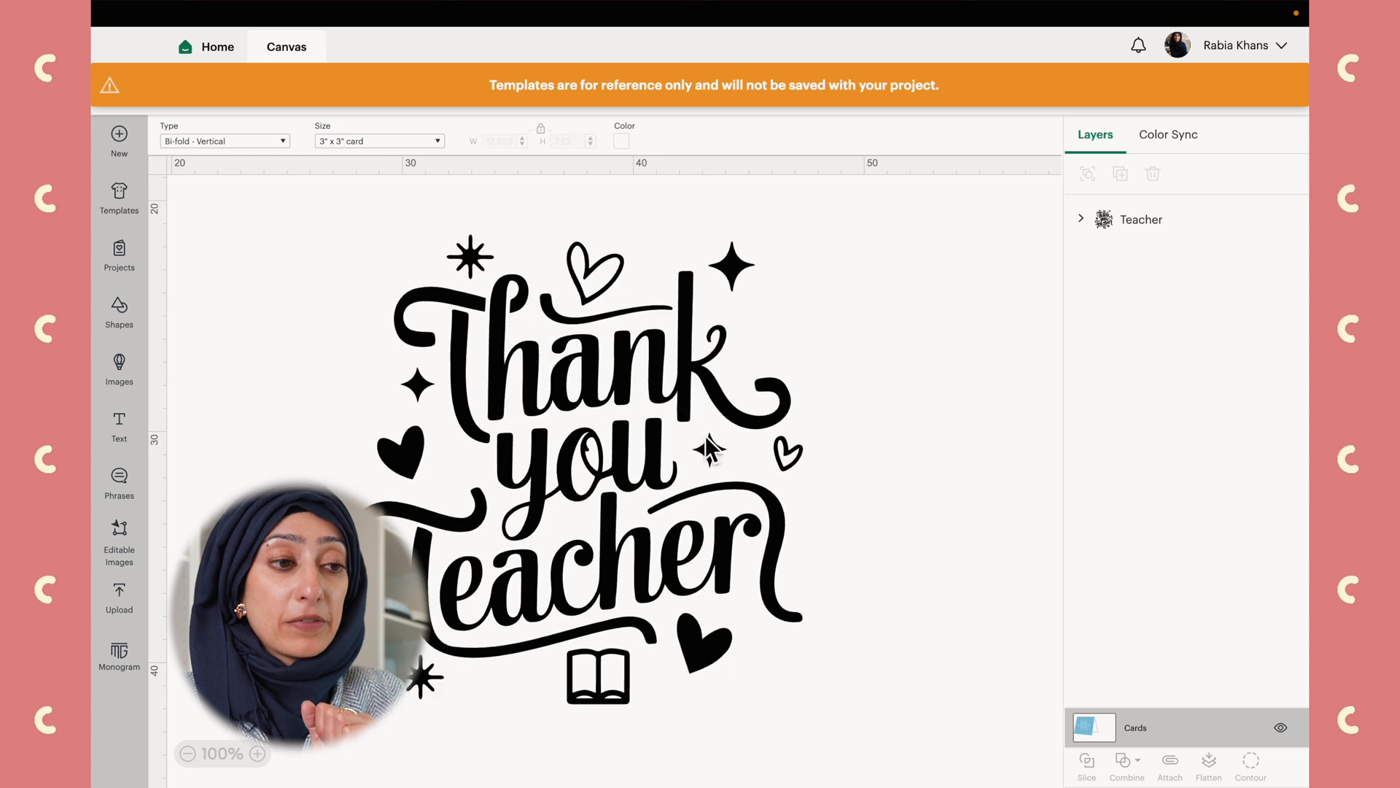
{"action": "scroll", "coordinate": [346, 460], "scroll_direction": "up", "scroll_amount": 6}
{"action": "scroll", "coordinate": [346, 460], "scroll_direction": "left", "scroll_amount": 6}
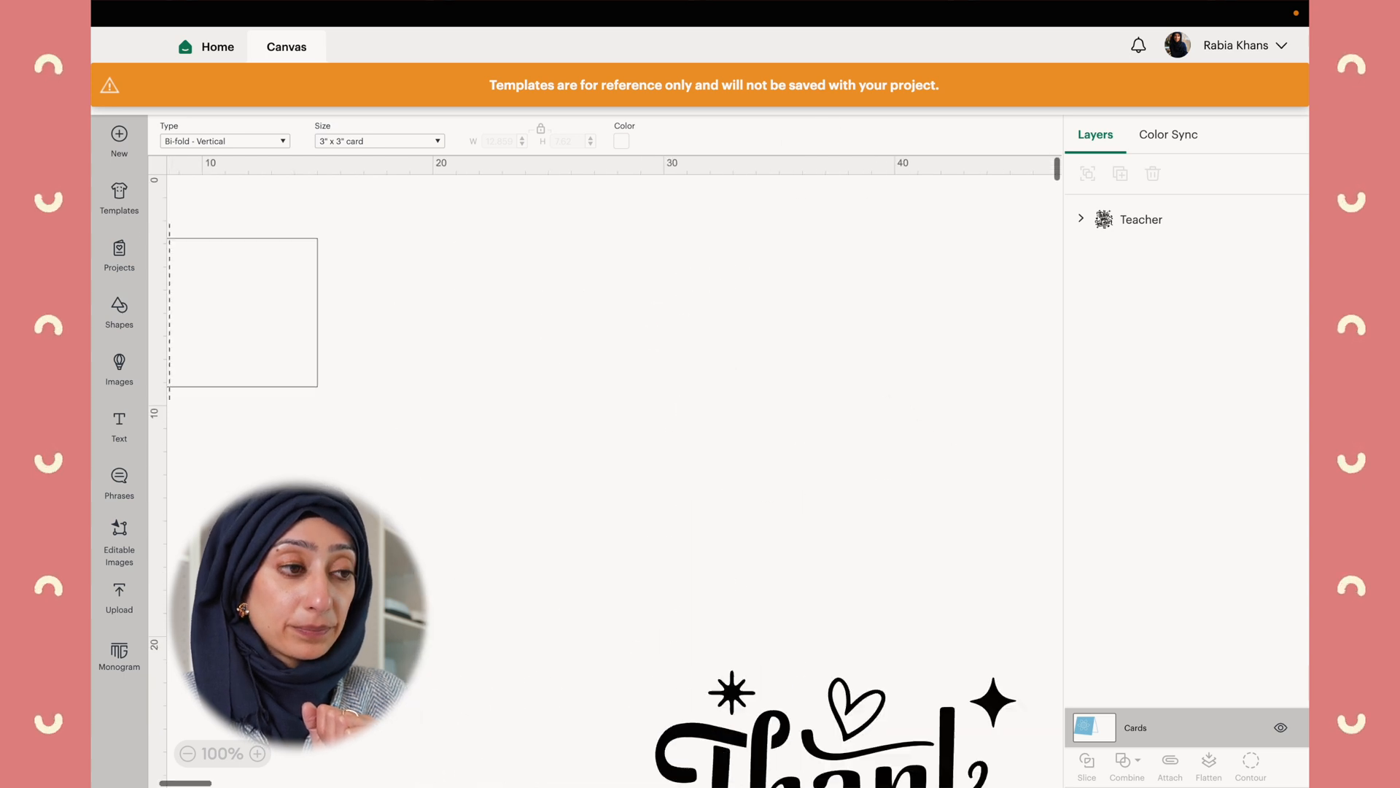
{"action": "left_click_drag", "start_coordinate": [897, 730], "coordinate": [416, 399]}
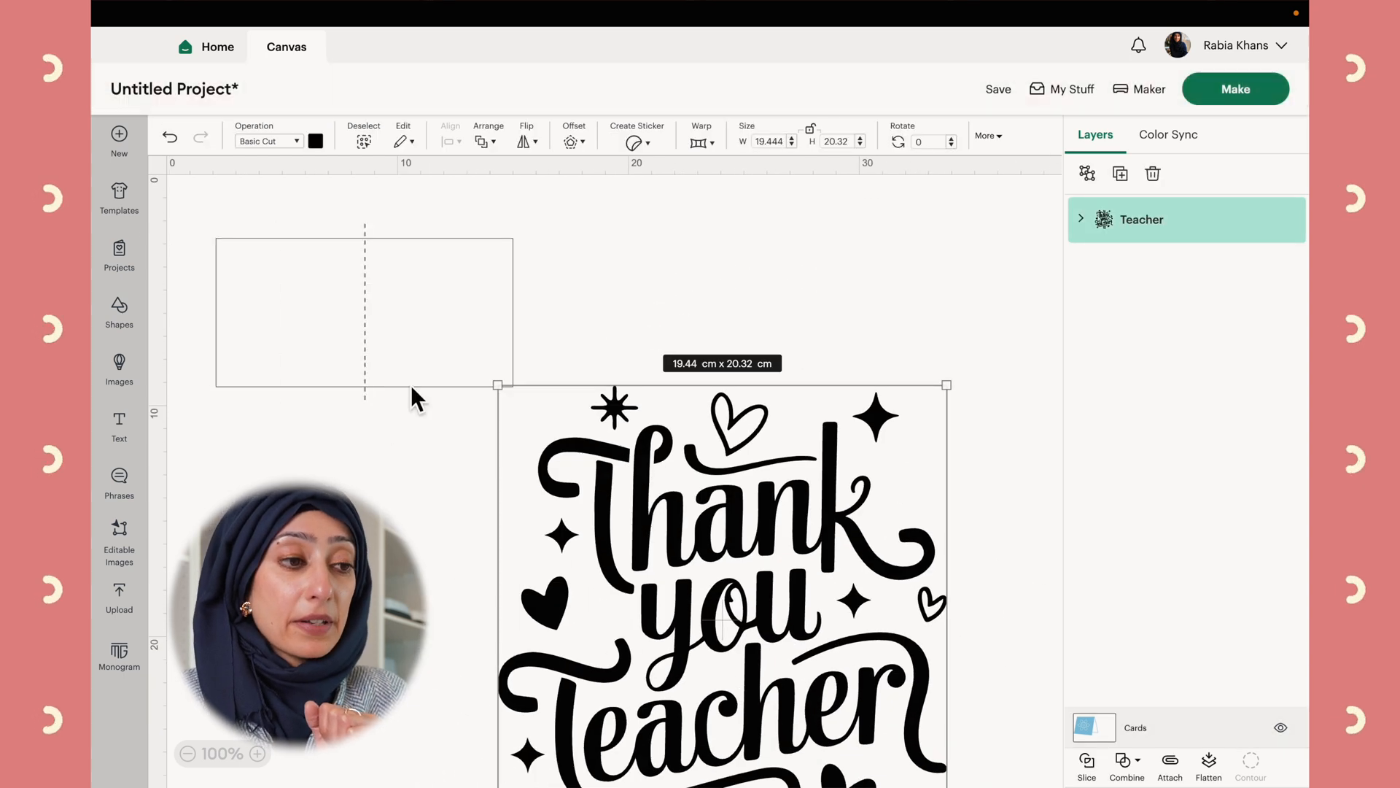
{"action": "left_click", "coordinate": [391, 299]}
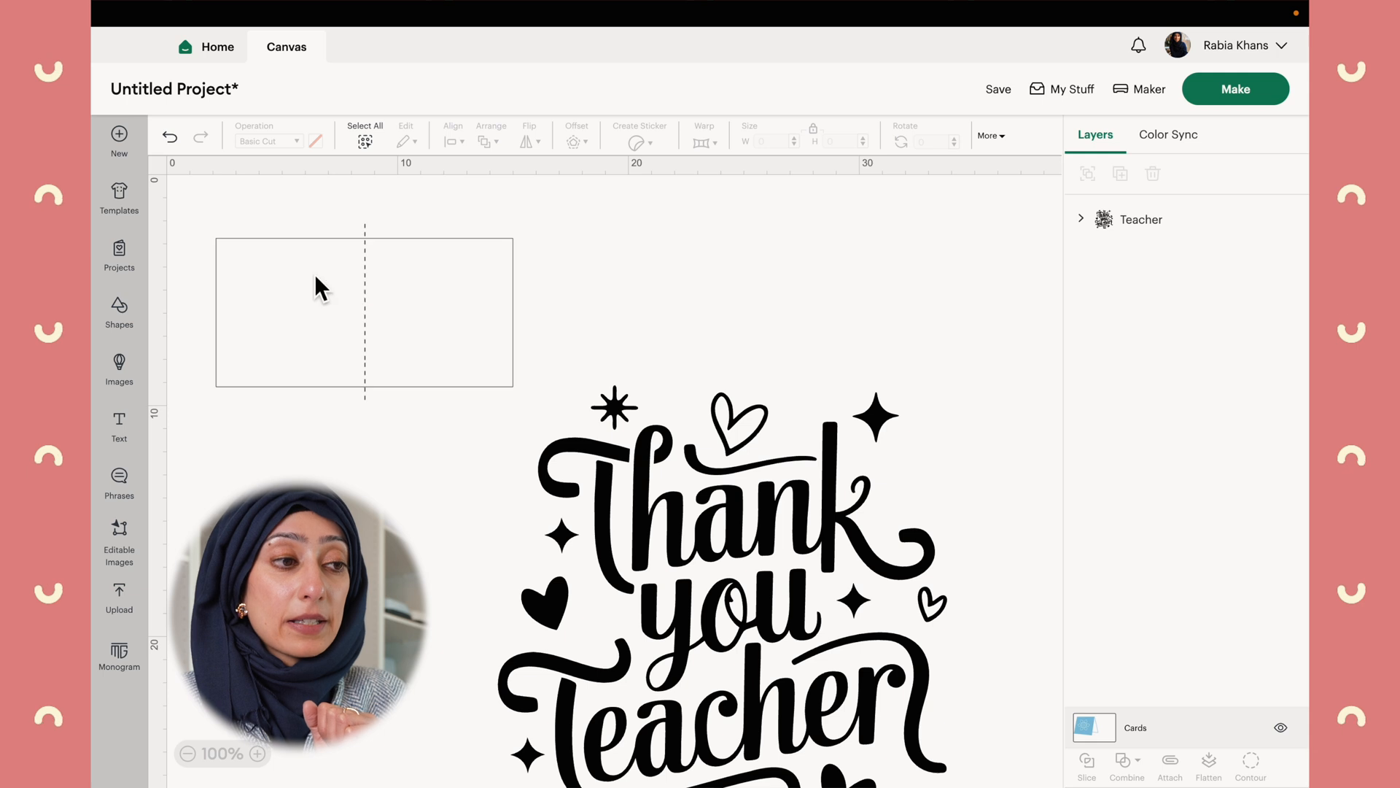
- Set the card template's size to 6" x 6" and adjust the placement of the "Thank you Teacher" design on it
{"action": "left_click", "coordinate": [1152, 728]}
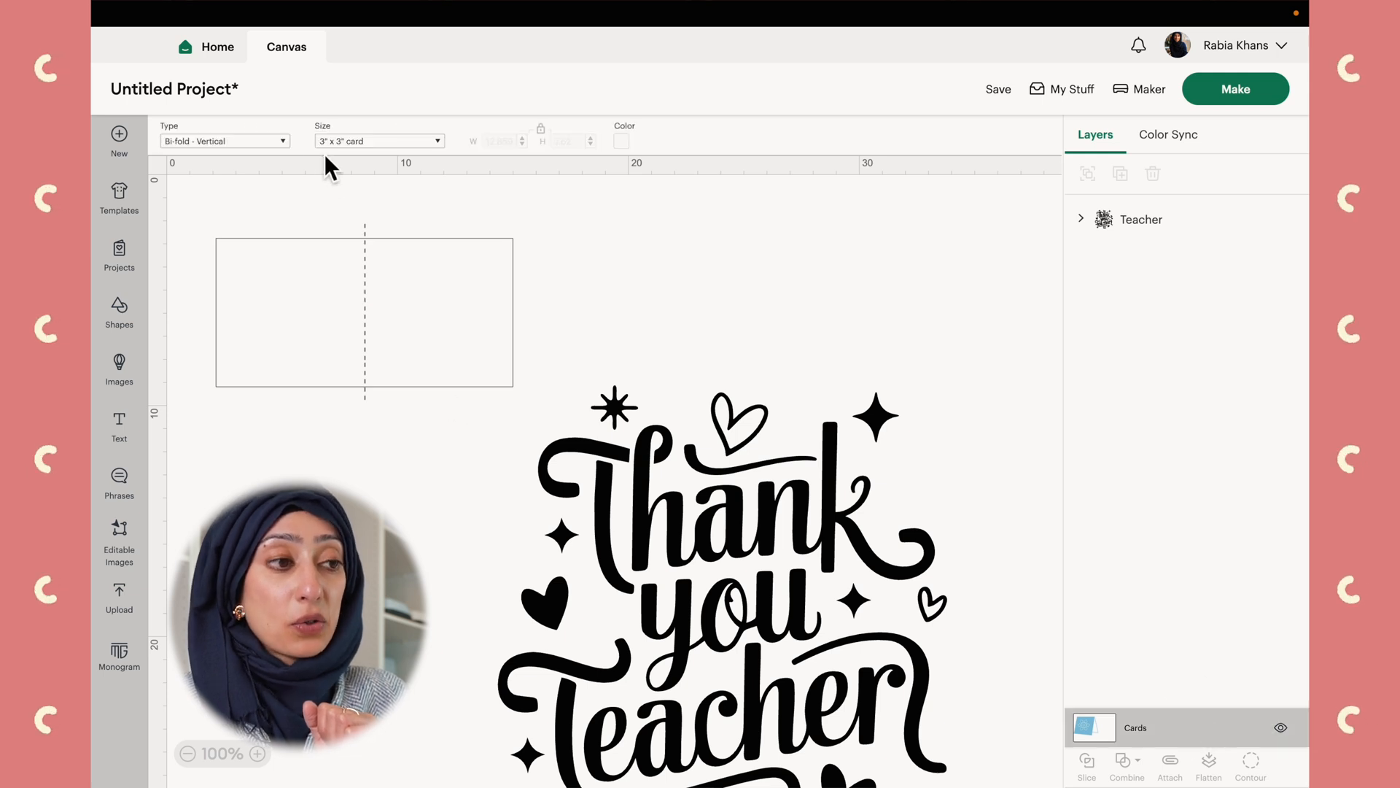
{"action": "left_click", "coordinate": [388, 140]}
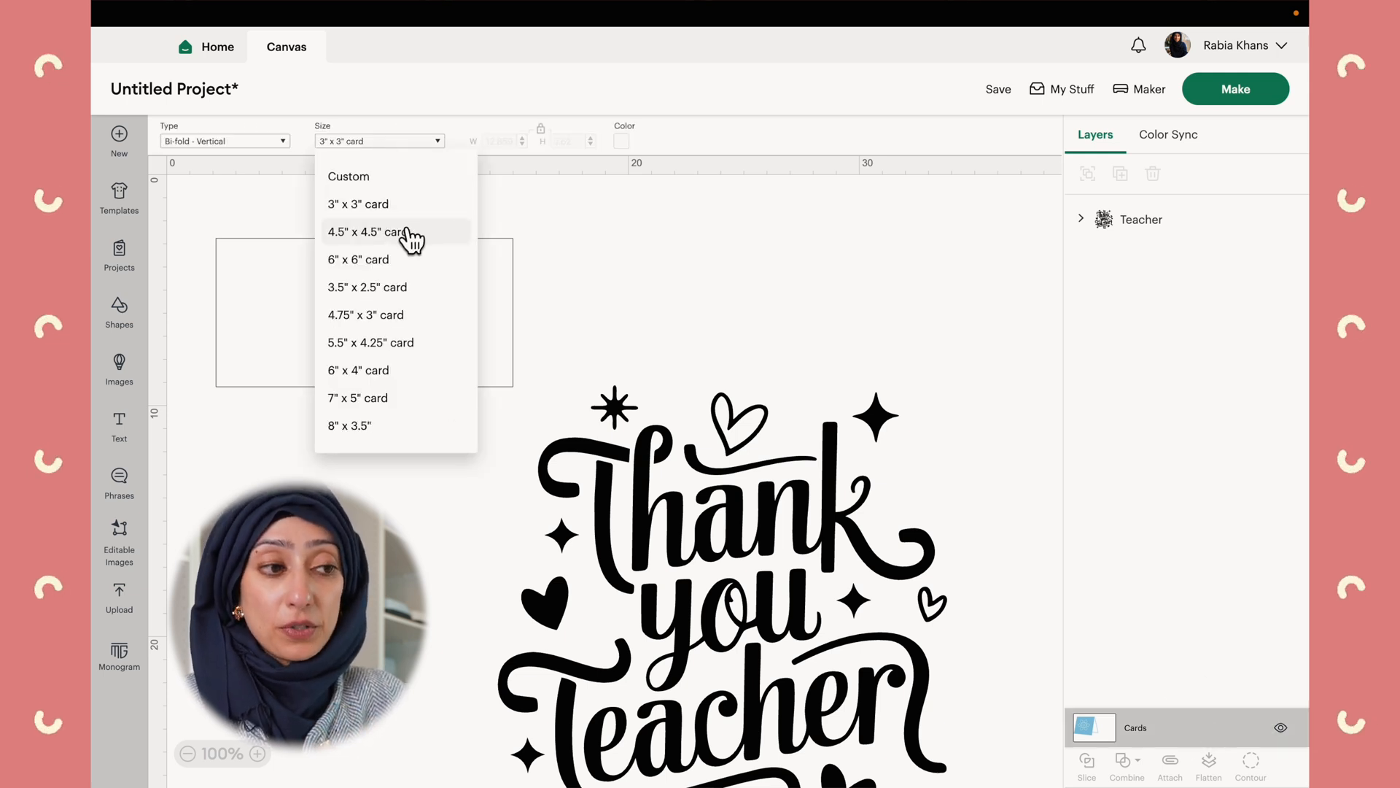
{"action": "left_click", "coordinate": [403, 260]}
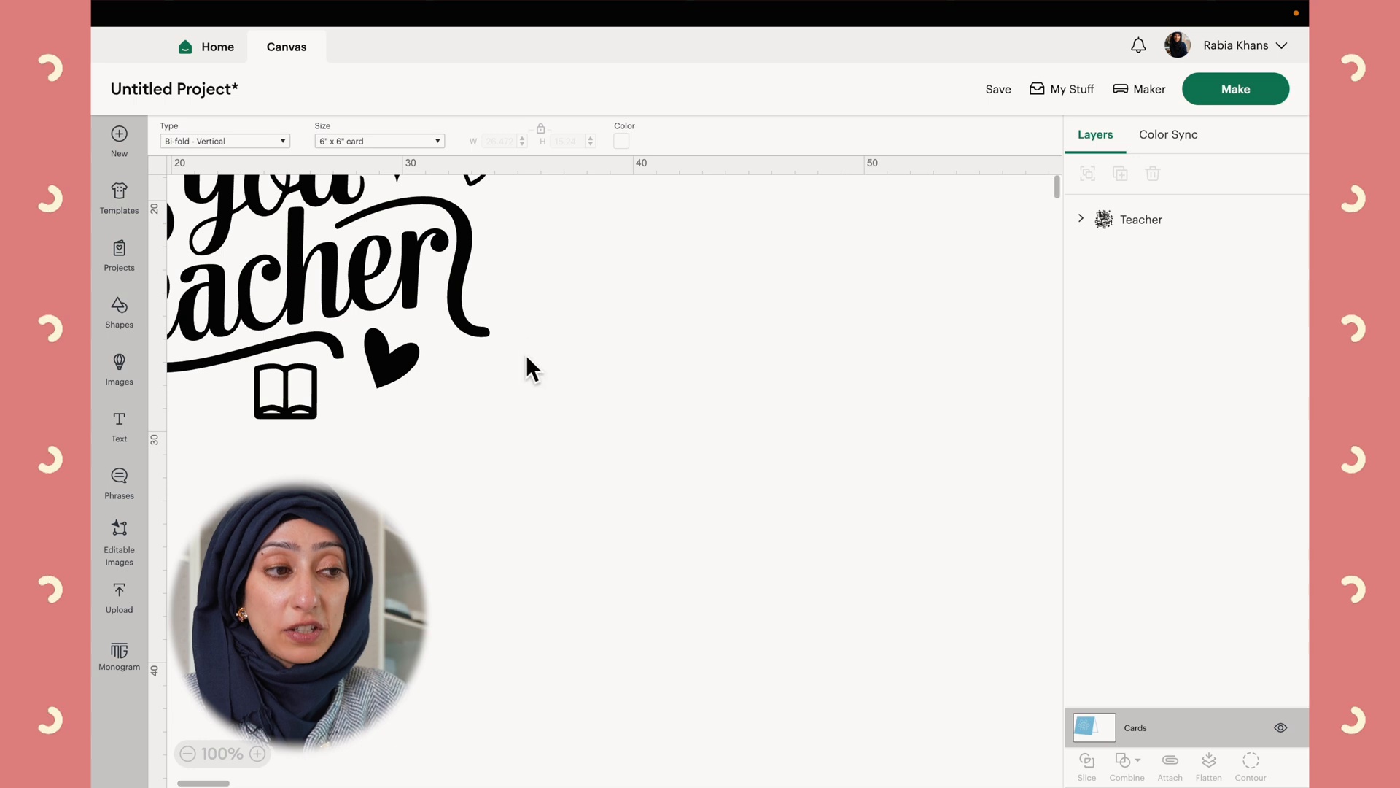
{"action": "left_click", "coordinate": [532, 418]}
{"action": "left_click_drag", "start_coordinate": [448, 277], "coordinate": [581, 299]}
{"action": "left_click_drag", "start_coordinate": [722, 382], "coordinate": [685, 352]}
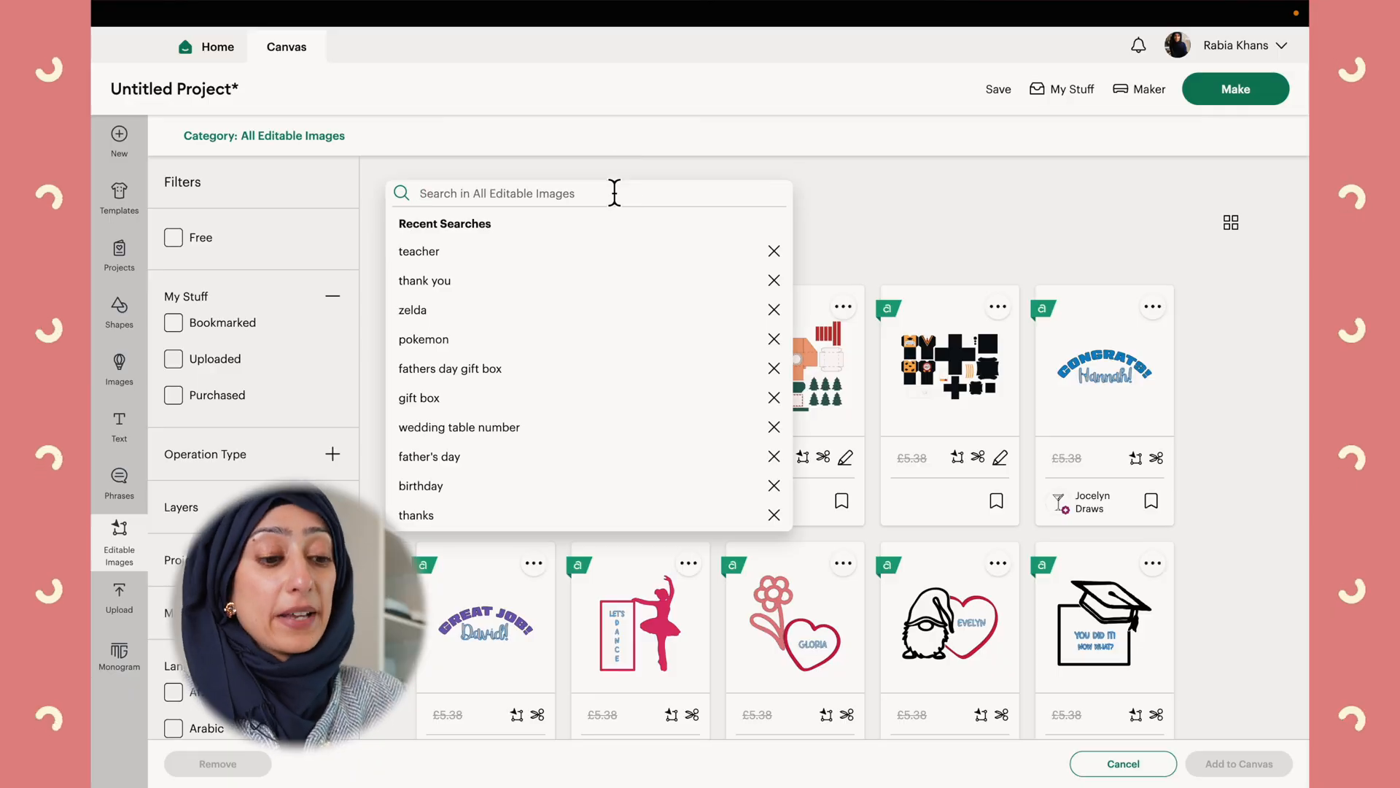
- Search the editable images for "teacher", add the three-crayon thank-you design to the canvas and place it on the card's left half
{"action": "type", "text": "teache"}
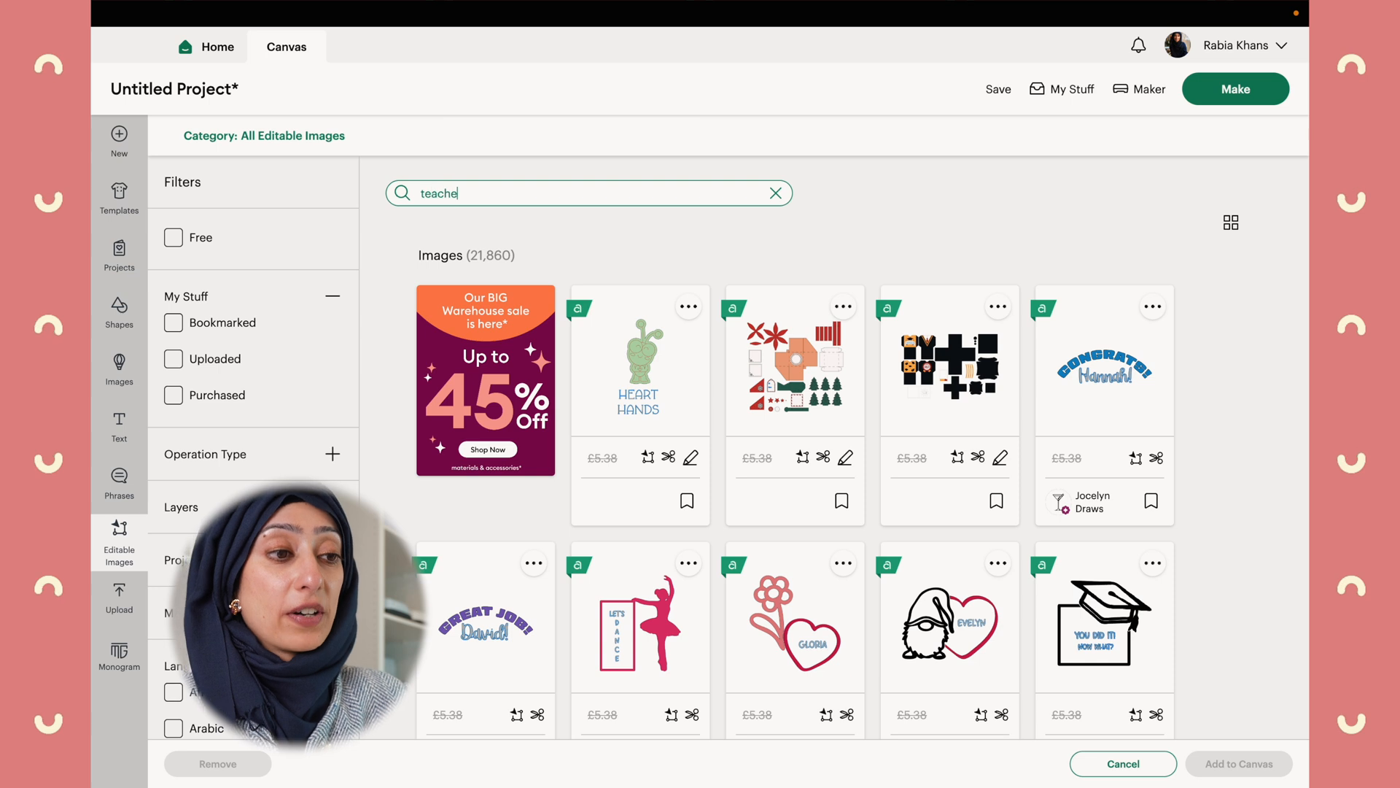
{"action": "type", "text": "r"}
{"action": "key", "text": "Return"}
{"action": "left_click", "coordinate": [798, 461]}
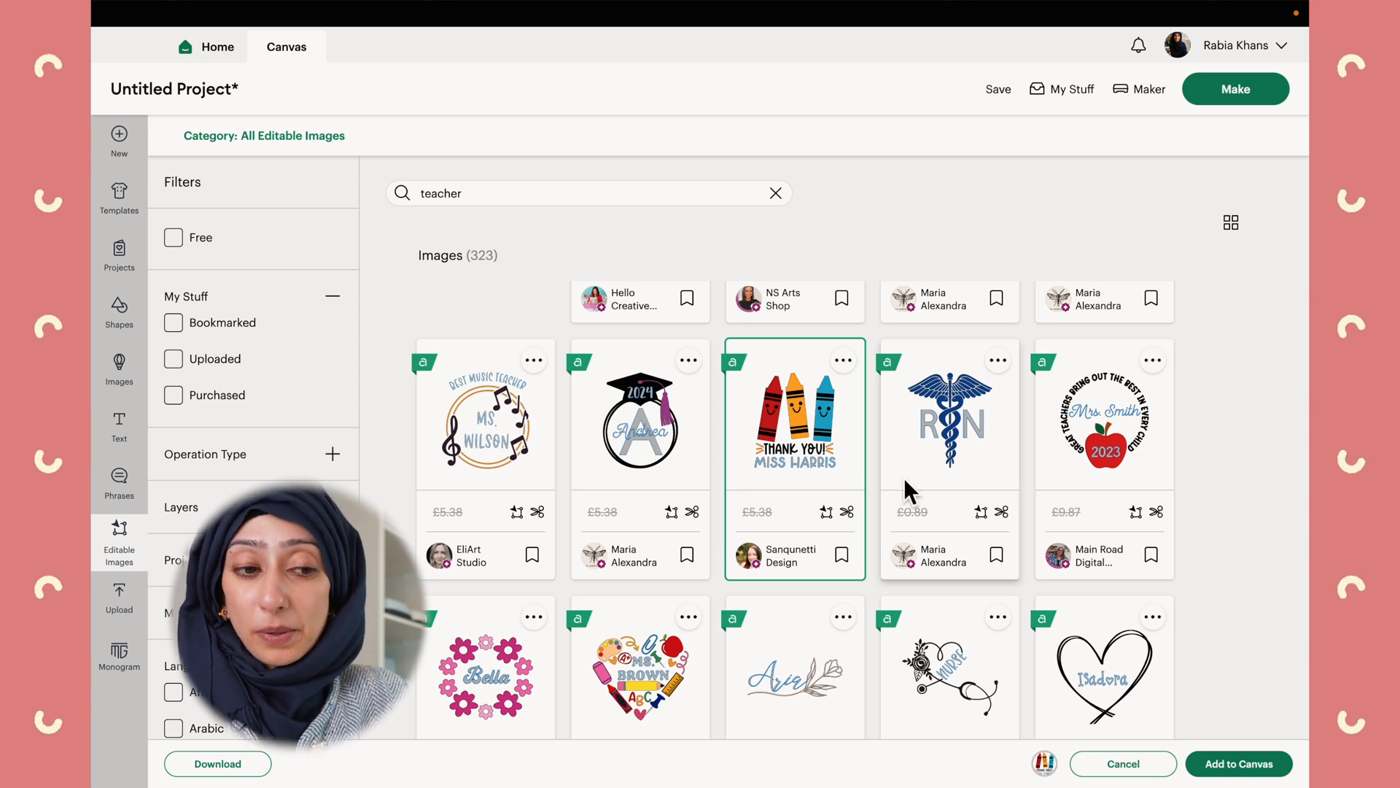
{"action": "left_click", "coordinate": [1217, 766]}
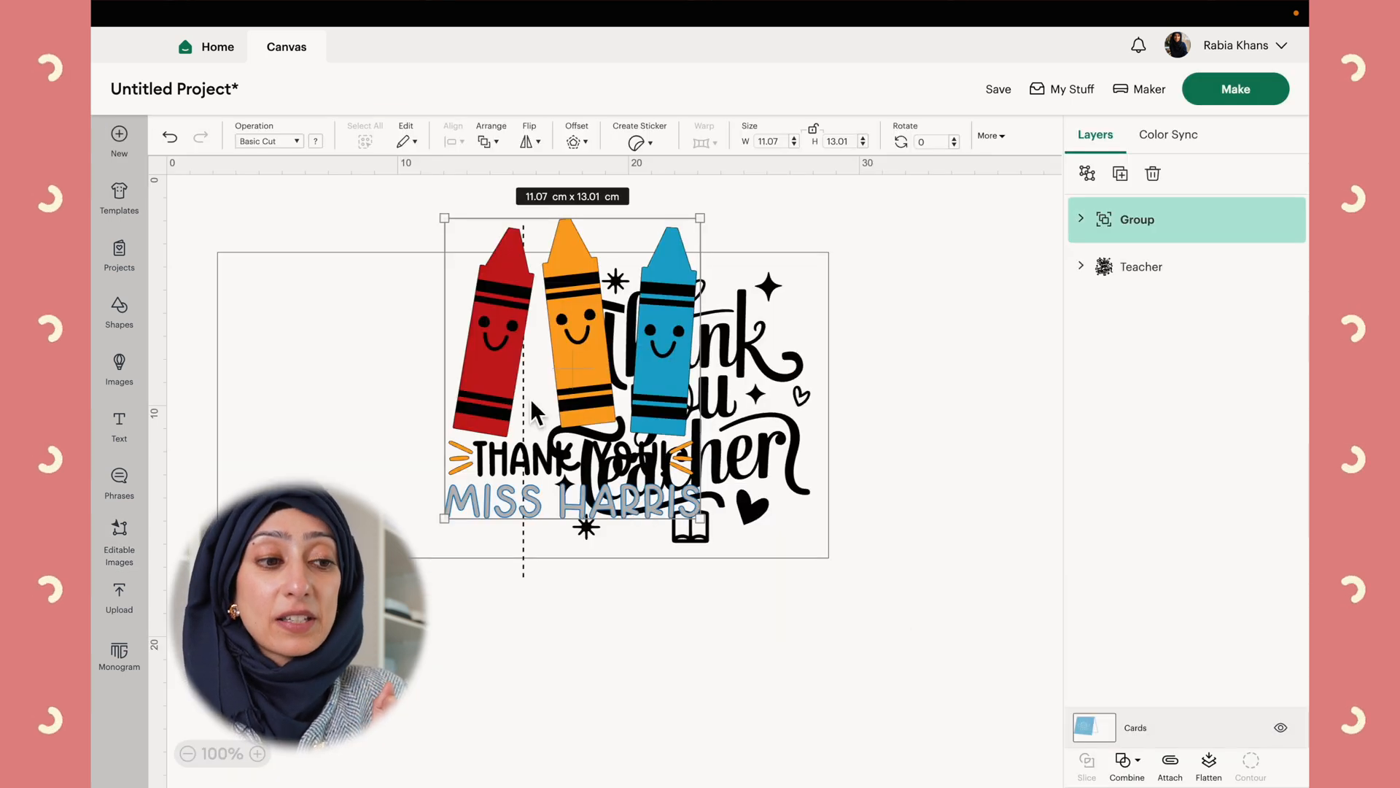
{"action": "left_click_drag", "start_coordinate": [531, 399], "coordinate": [324, 424]}
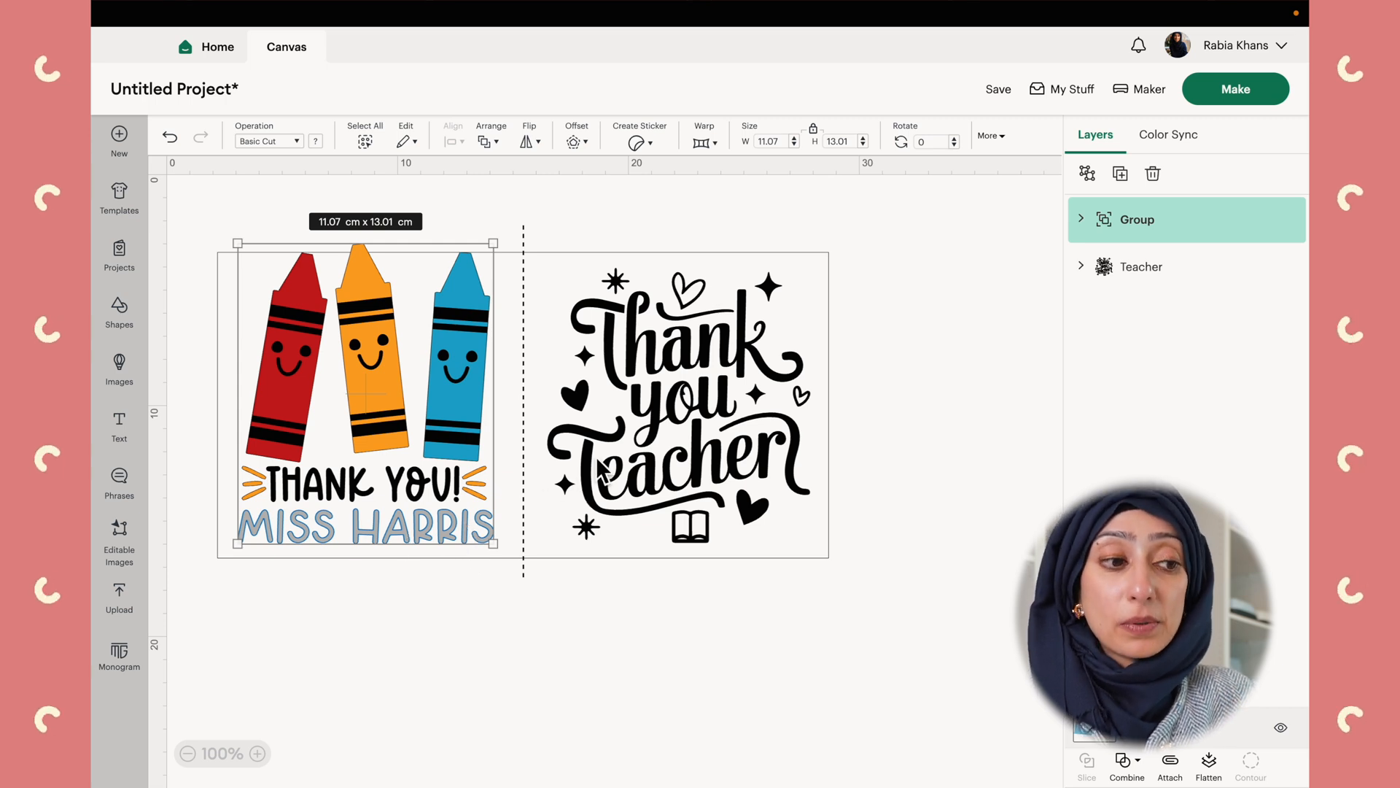
- Replace the teacher's name in the crayon design with a different teacher's name and shift the design slightly down inside the card outline
{"action": "left_click", "coordinate": [1094, 180]}
{"action": "left_click", "coordinate": [398, 303]}
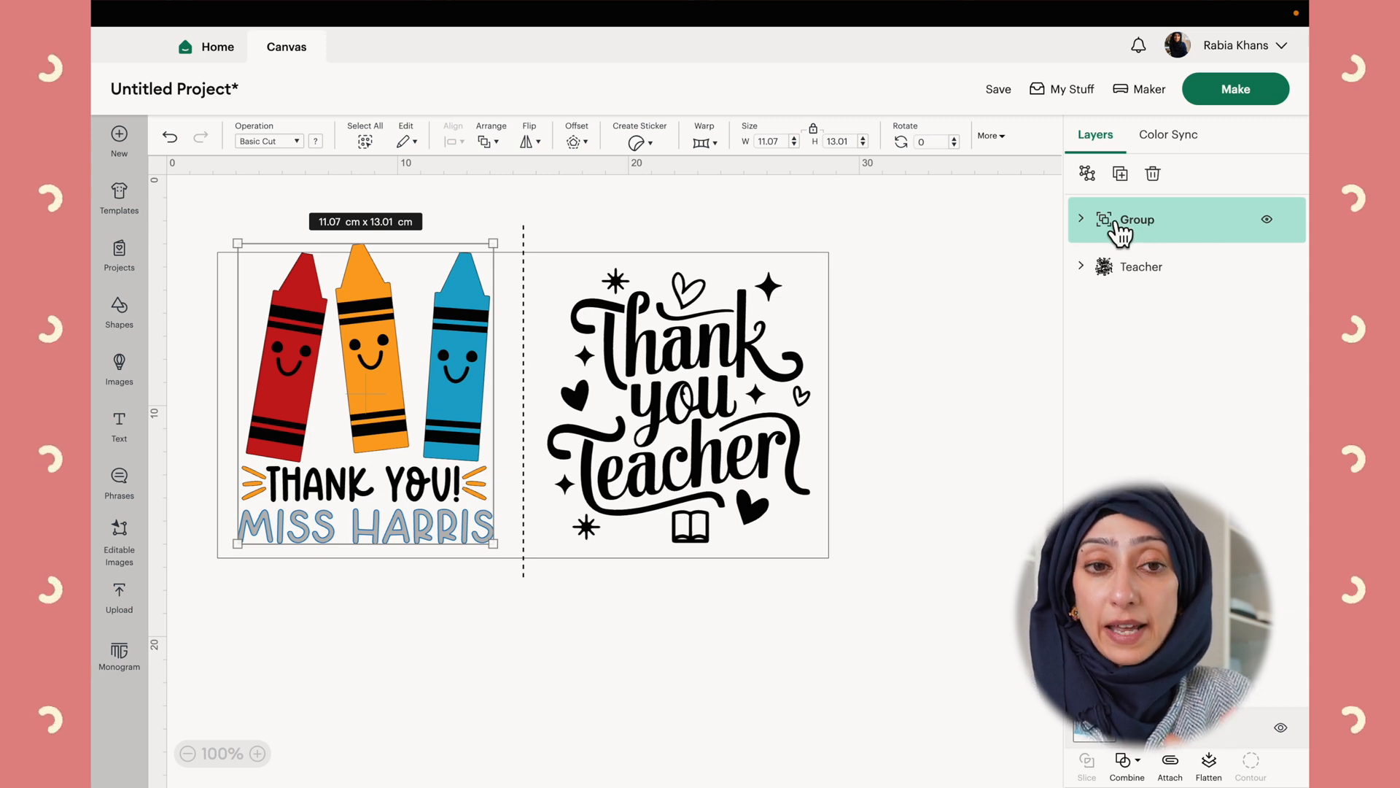
{"action": "left_click", "coordinate": [1082, 219]}
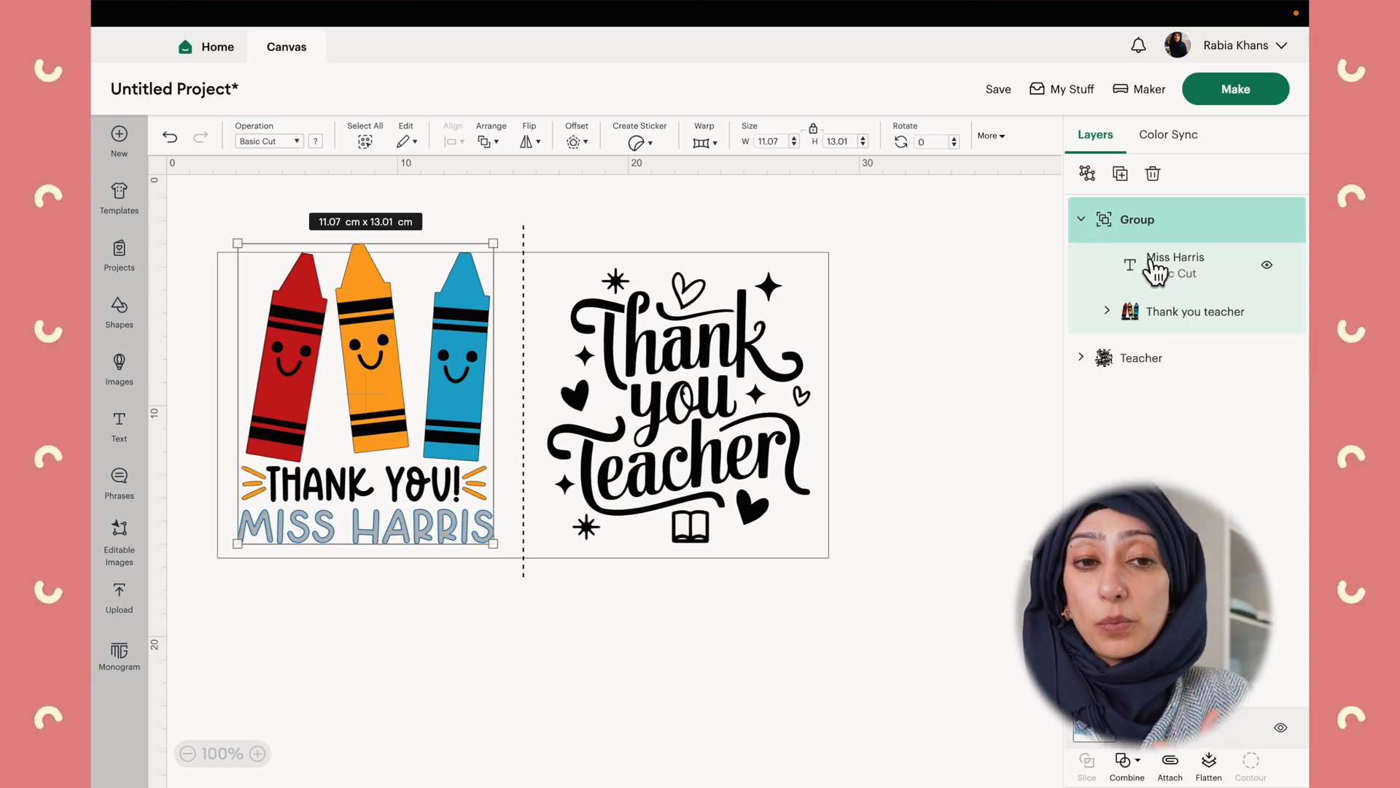
{"action": "left_click", "coordinate": [1134, 317]}
{"action": "left_click", "coordinate": [1141, 267]}
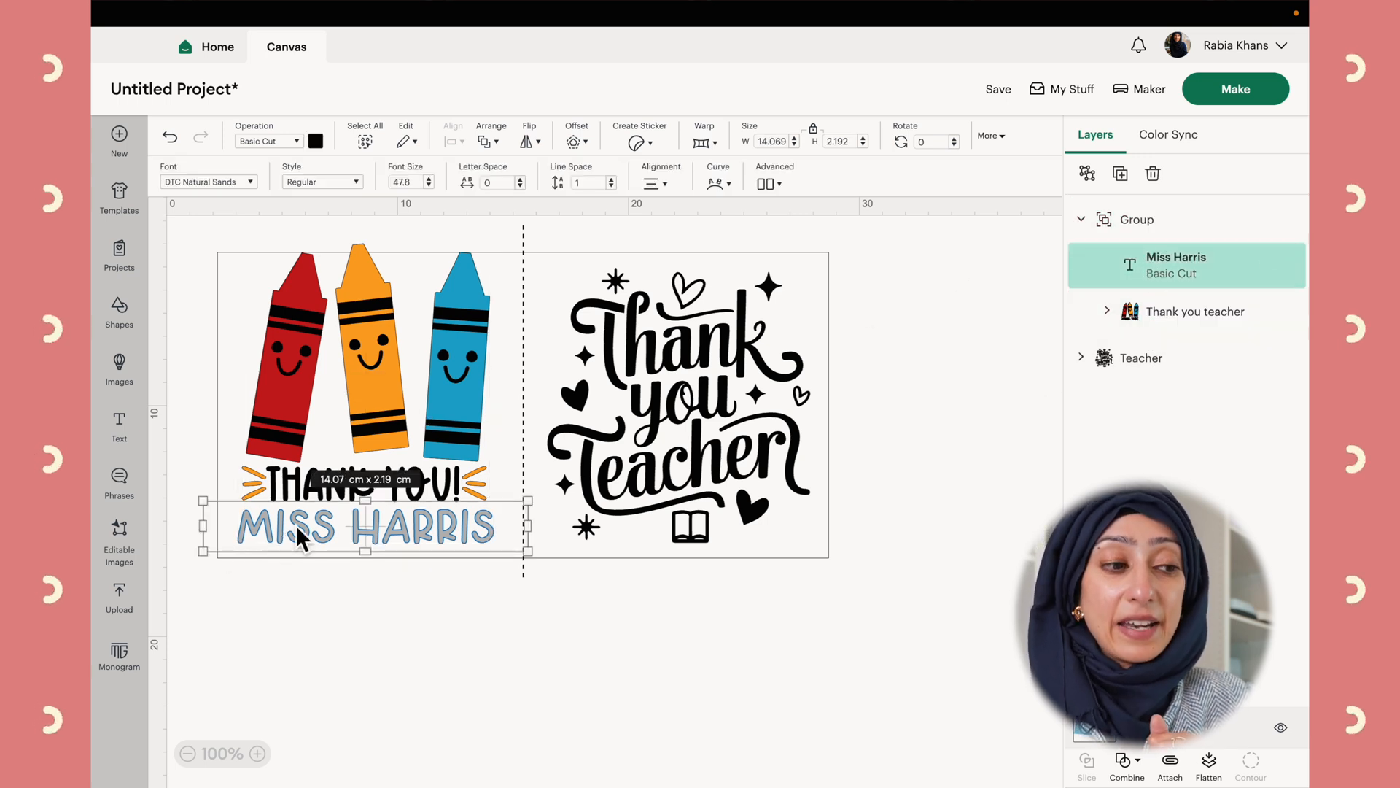
{"action": "double_click", "coordinate": [351, 527]}
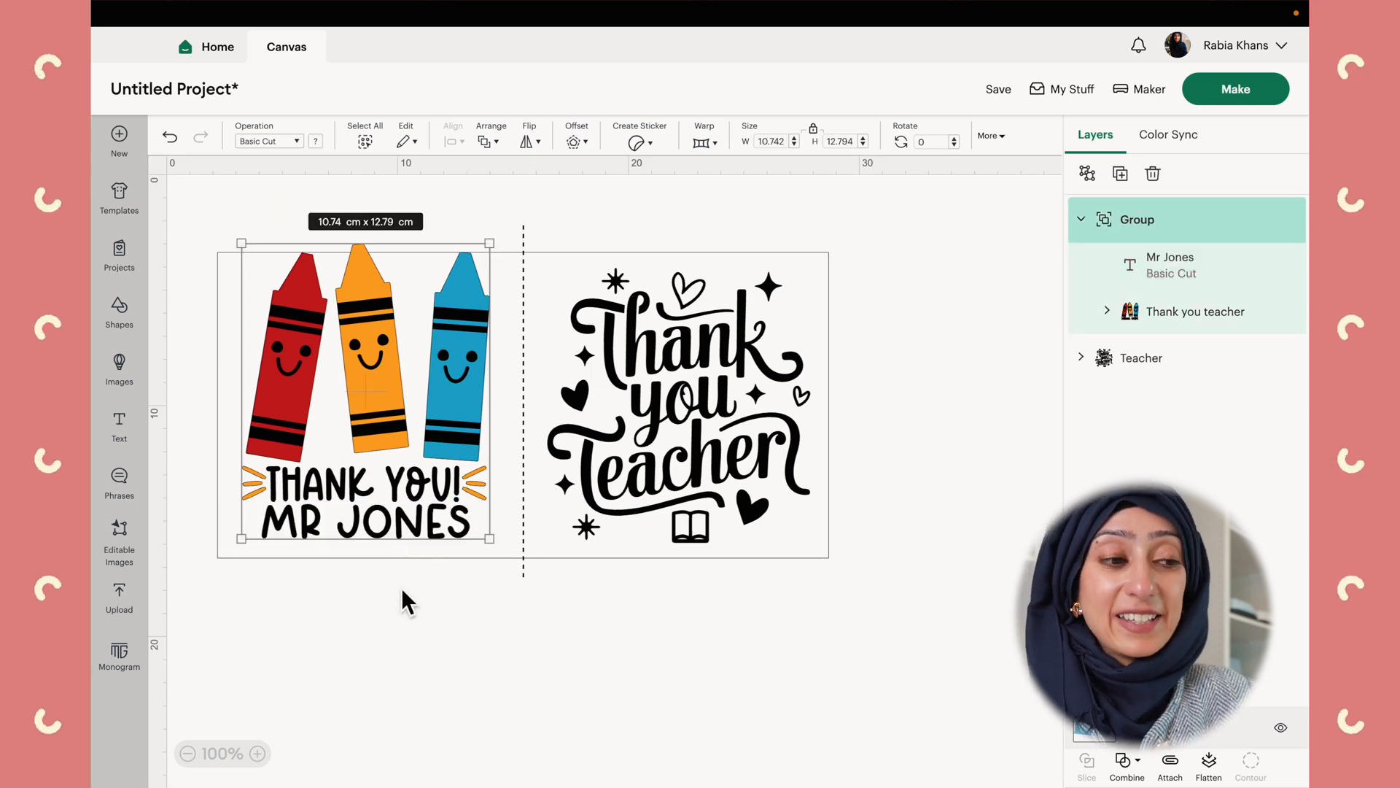
{"action": "left_click_drag", "start_coordinate": [362, 400], "coordinate": [367, 411]}
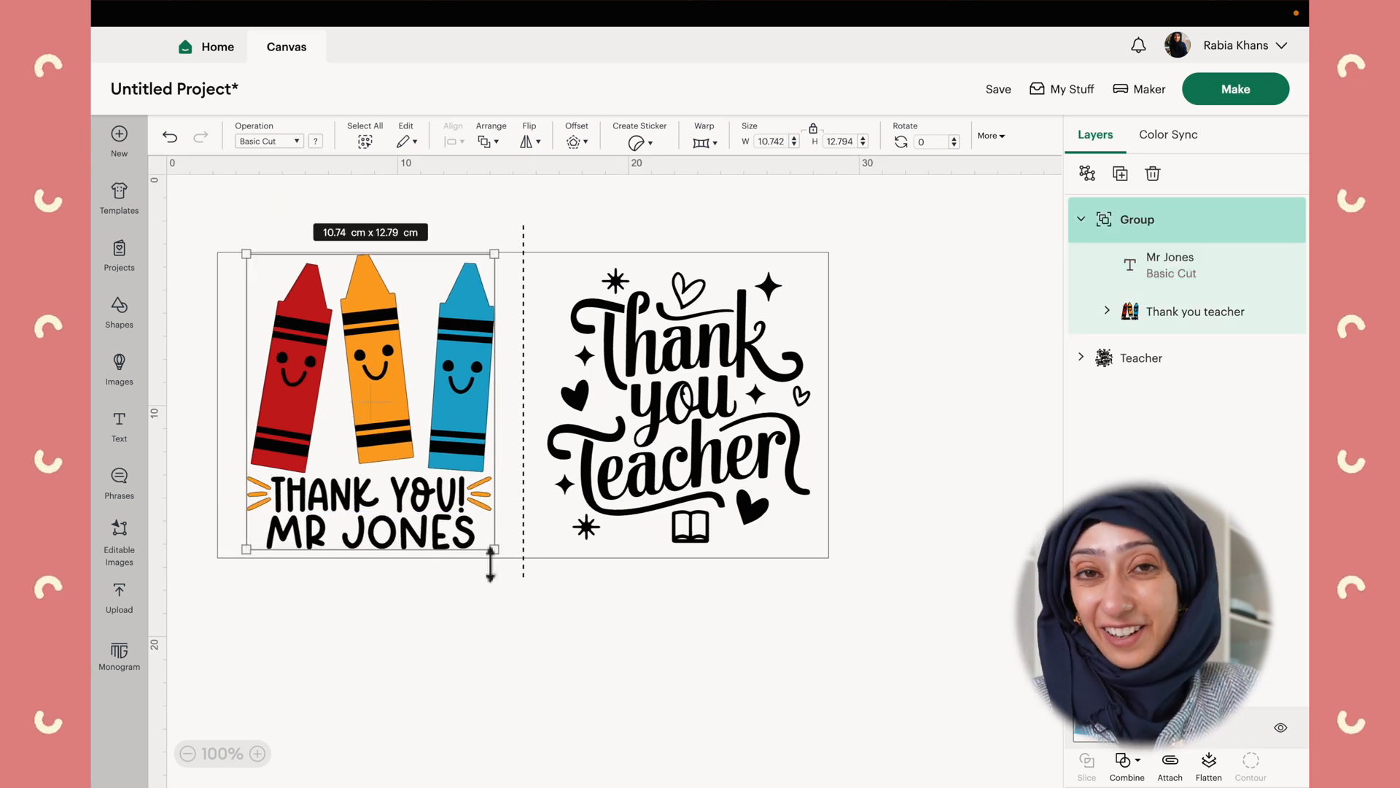
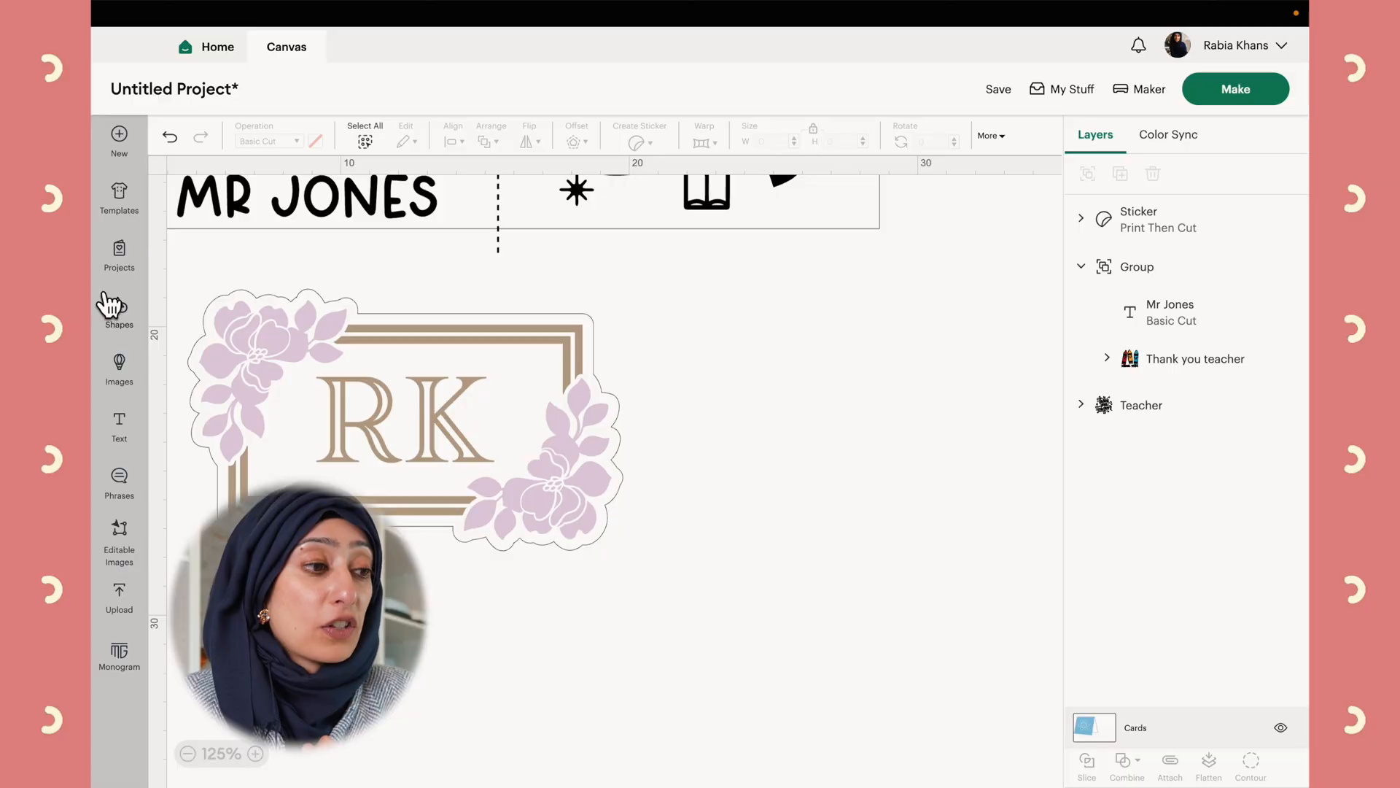
- Add a star shape beside the monogram sticker, colour it light purple and enlarge it to about 9.06 × 8.62 cm
{"action": "left_click", "coordinate": [121, 321]}
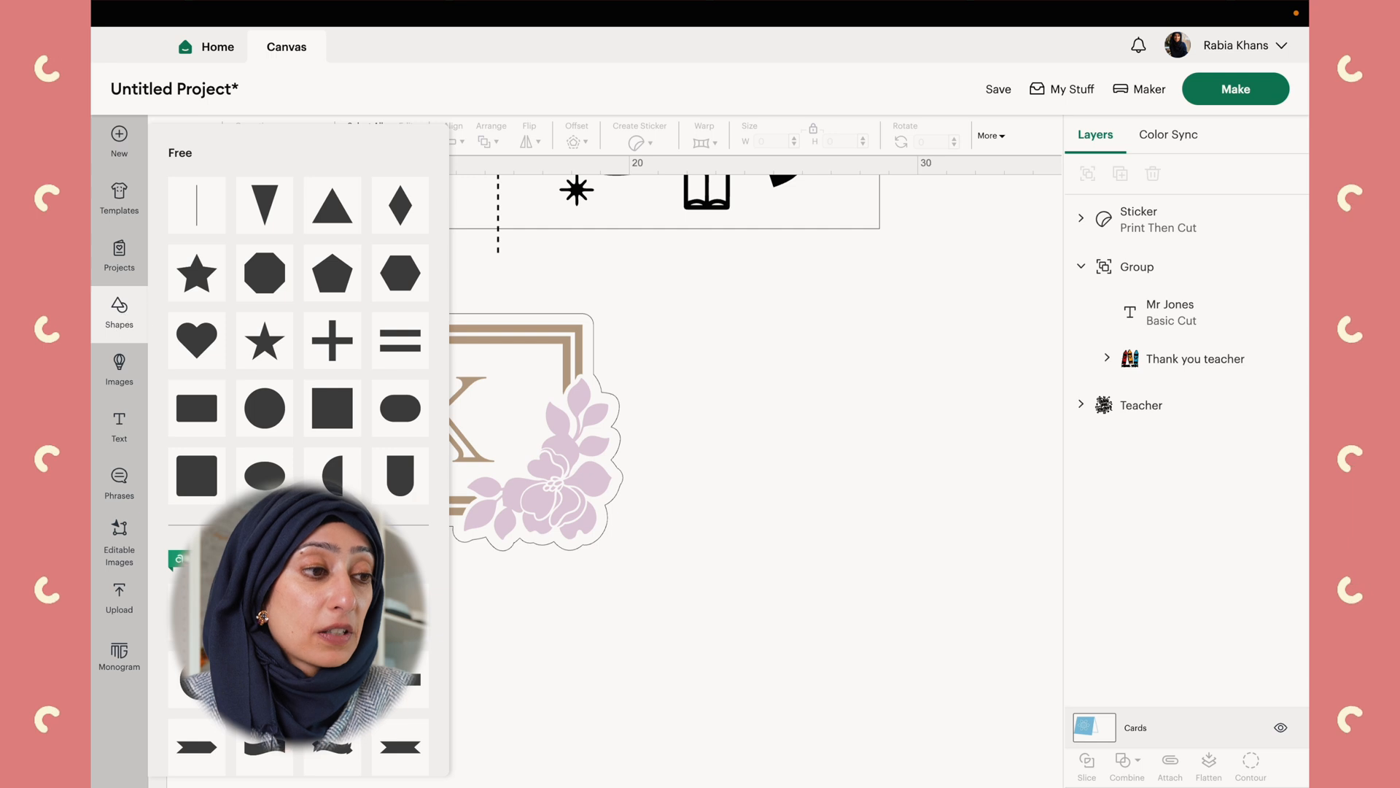
{"action": "left_click", "coordinate": [203, 296]}
{"action": "left_click_drag", "start_coordinate": [207, 292], "coordinate": [897, 448]}
{"action": "left_click", "coordinate": [315, 141]}
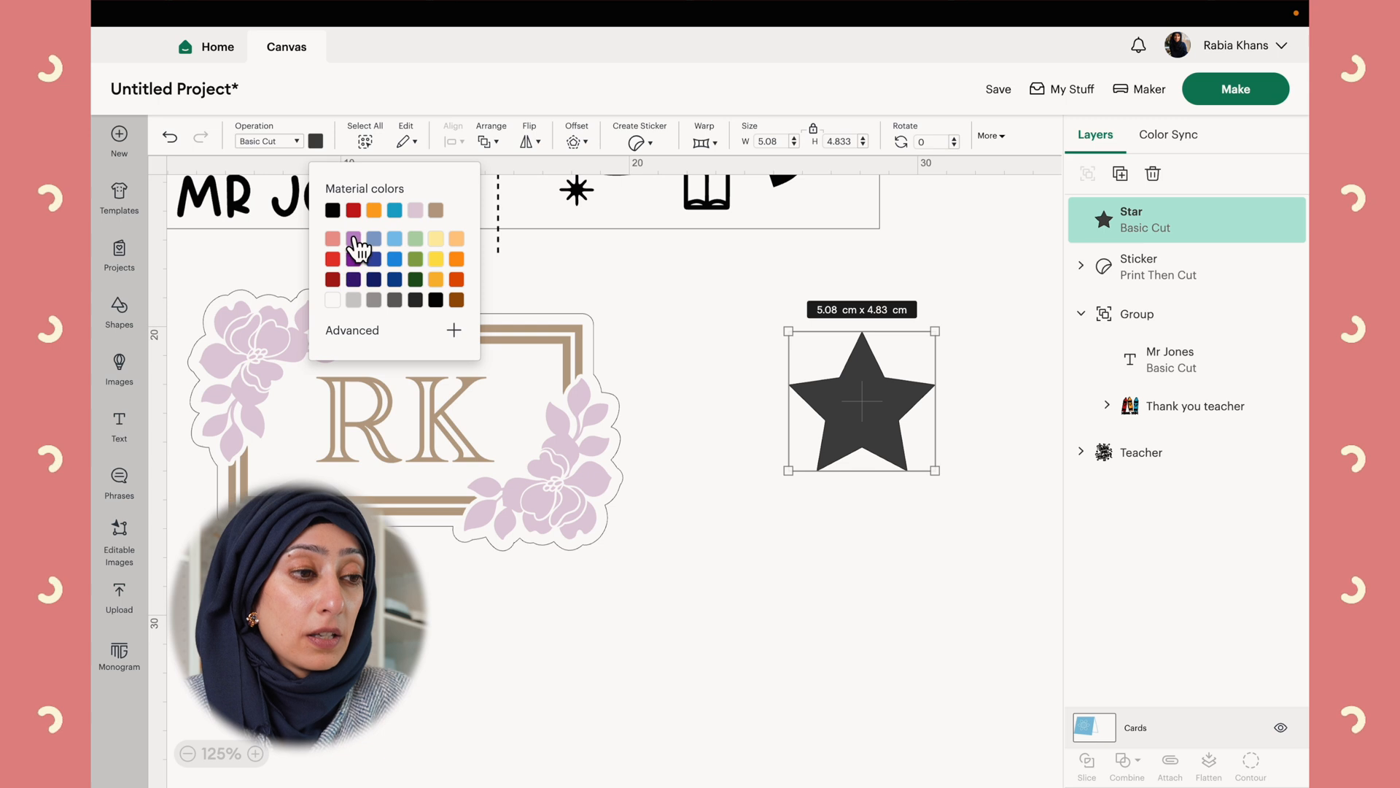
{"action": "left_click", "coordinate": [415, 210]}
{"action": "left_click_drag", "start_coordinate": [929, 489], "coordinate": [1043, 577]}
{"action": "left_click_drag", "start_coordinate": [903, 509], "coordinate": [827, 495]}
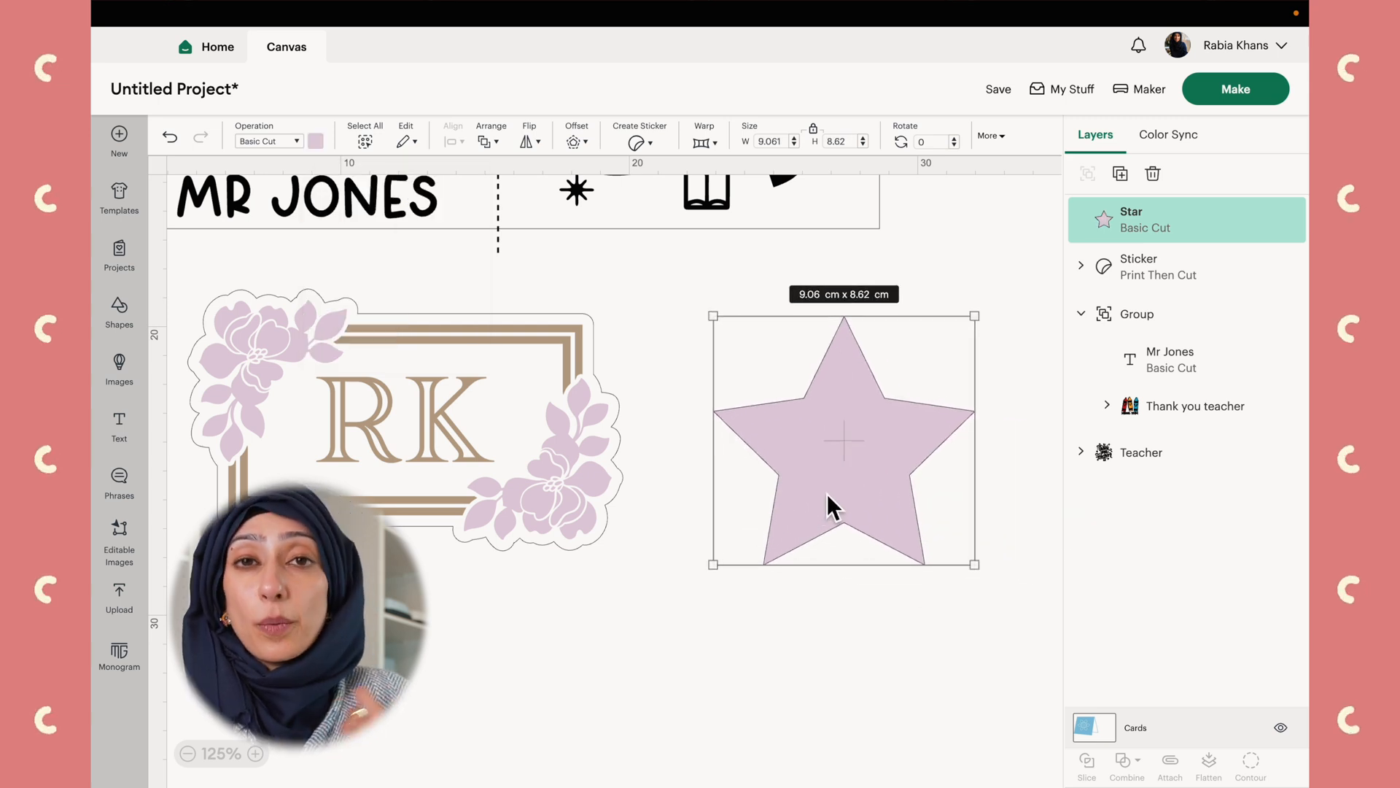
- Create an outward offset of 0.741 cm with square corners around the purple star
{"action": "left_click", "coordinate": [707, 651]}
{"action": "left_click", "coordinate": [795, 515]}
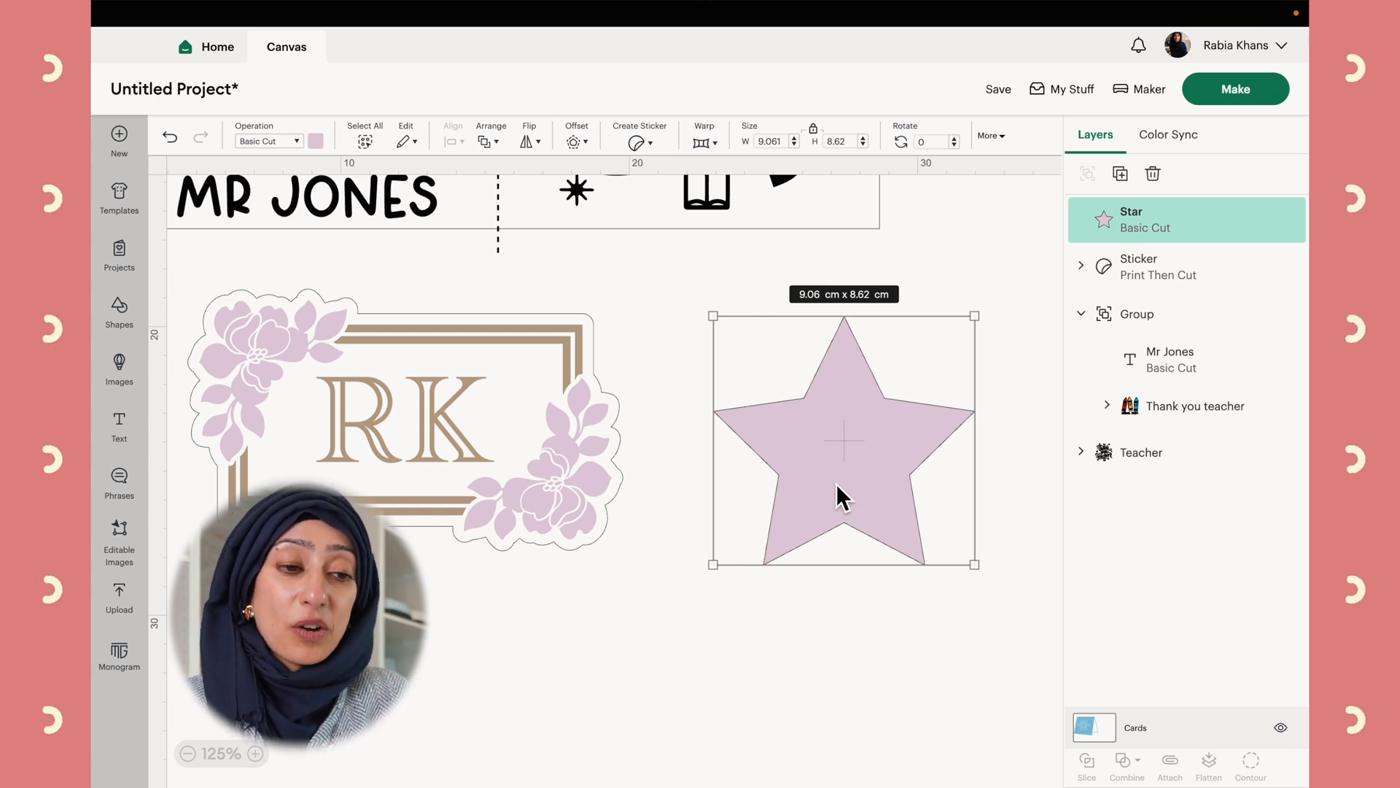
{"action": "left_click", "coordinate": [575, 142]}
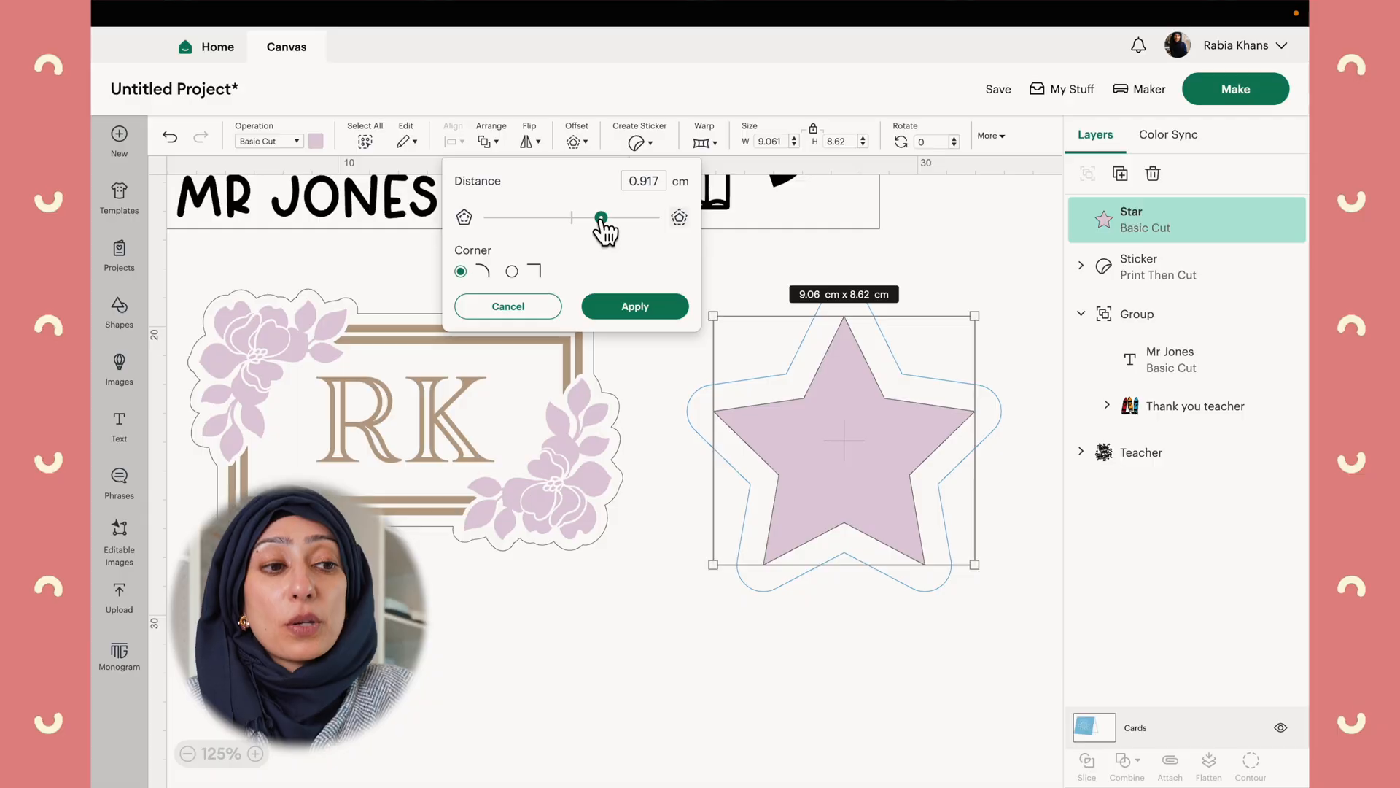
{"action": "left_click_drag", "start_coordinate": [587, 219], "coordinate": [544, 219]}
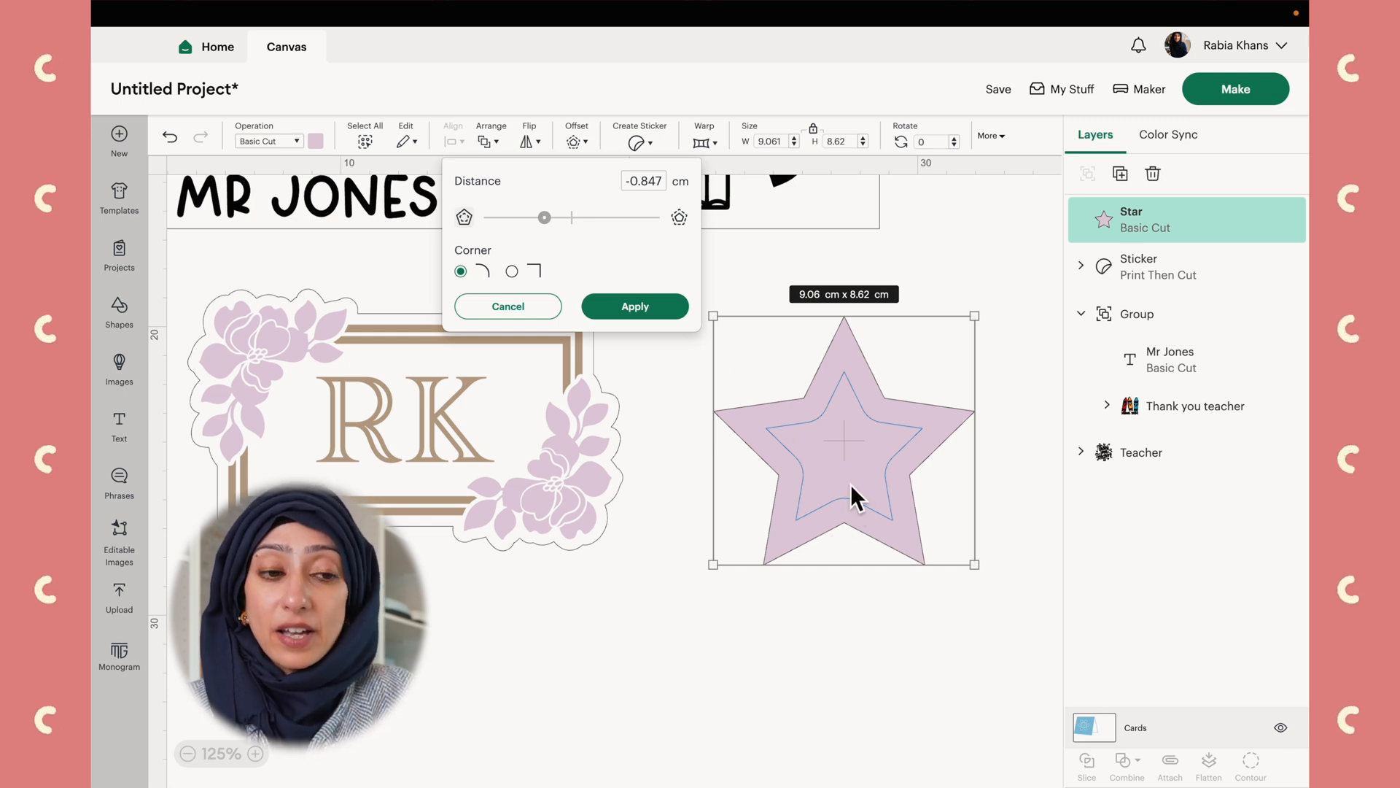
{"action": "left_click_drag", "start_coordinate": [545, 217], "coordinate": [595, 219]}
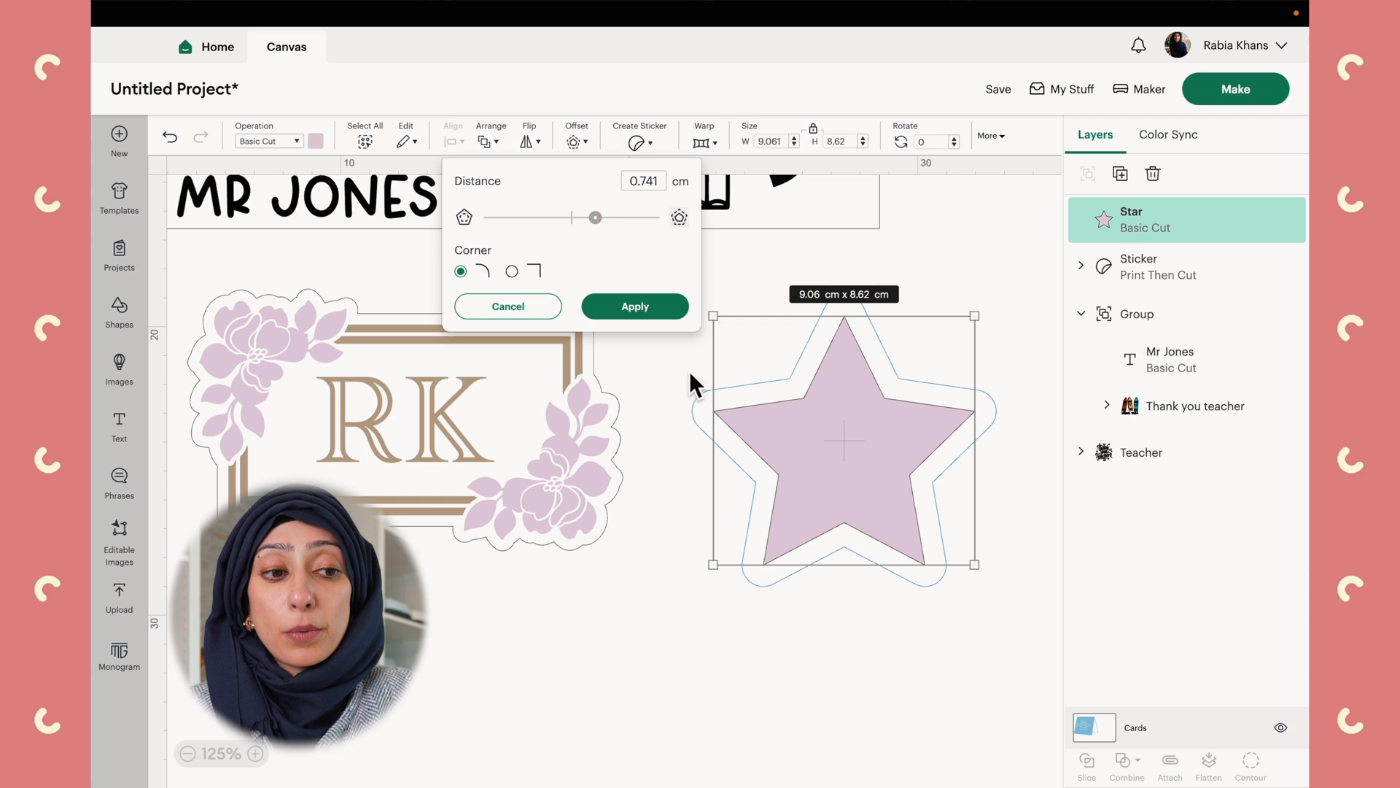
{"action": "left_click", "coordinate": [524, 274]}
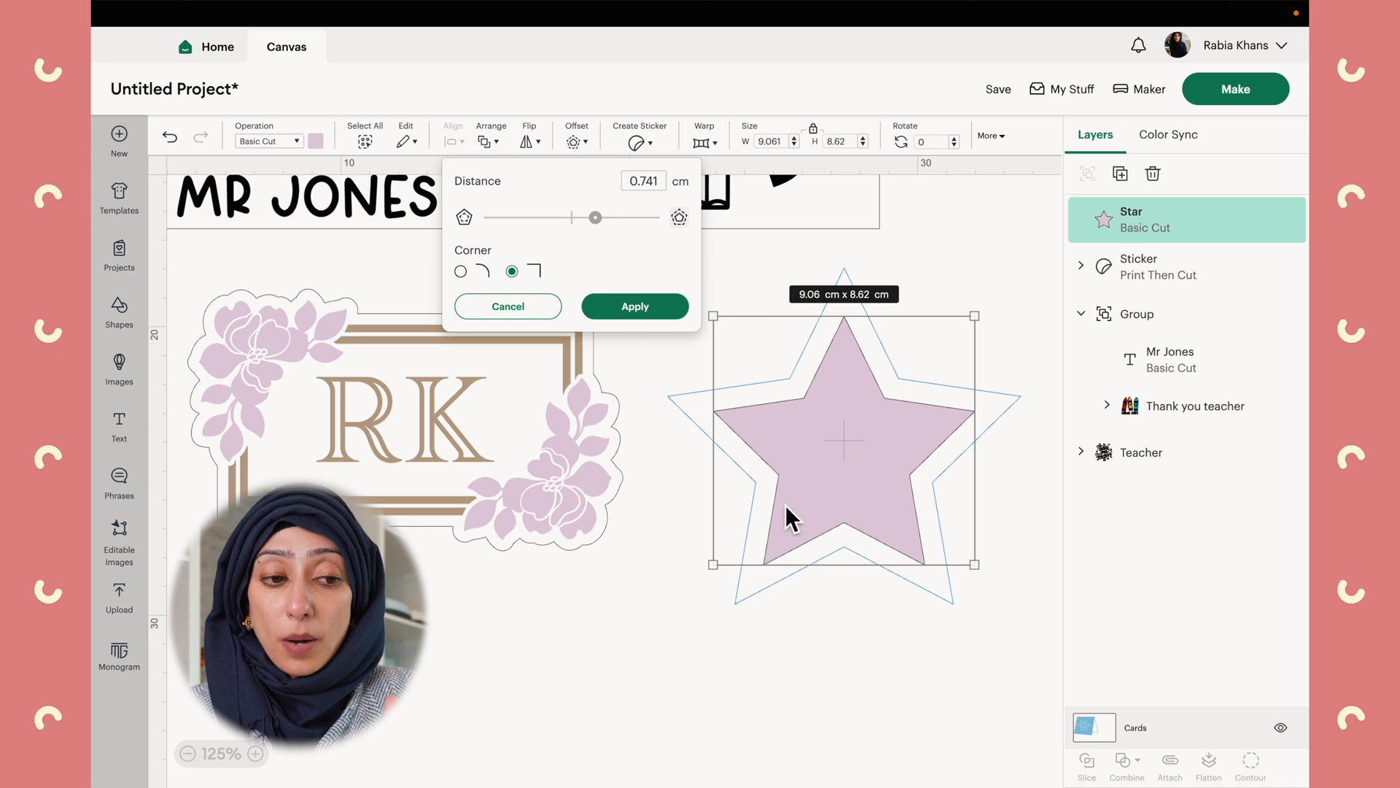
{"action": "left_click", "coordinate": [649, 308]}
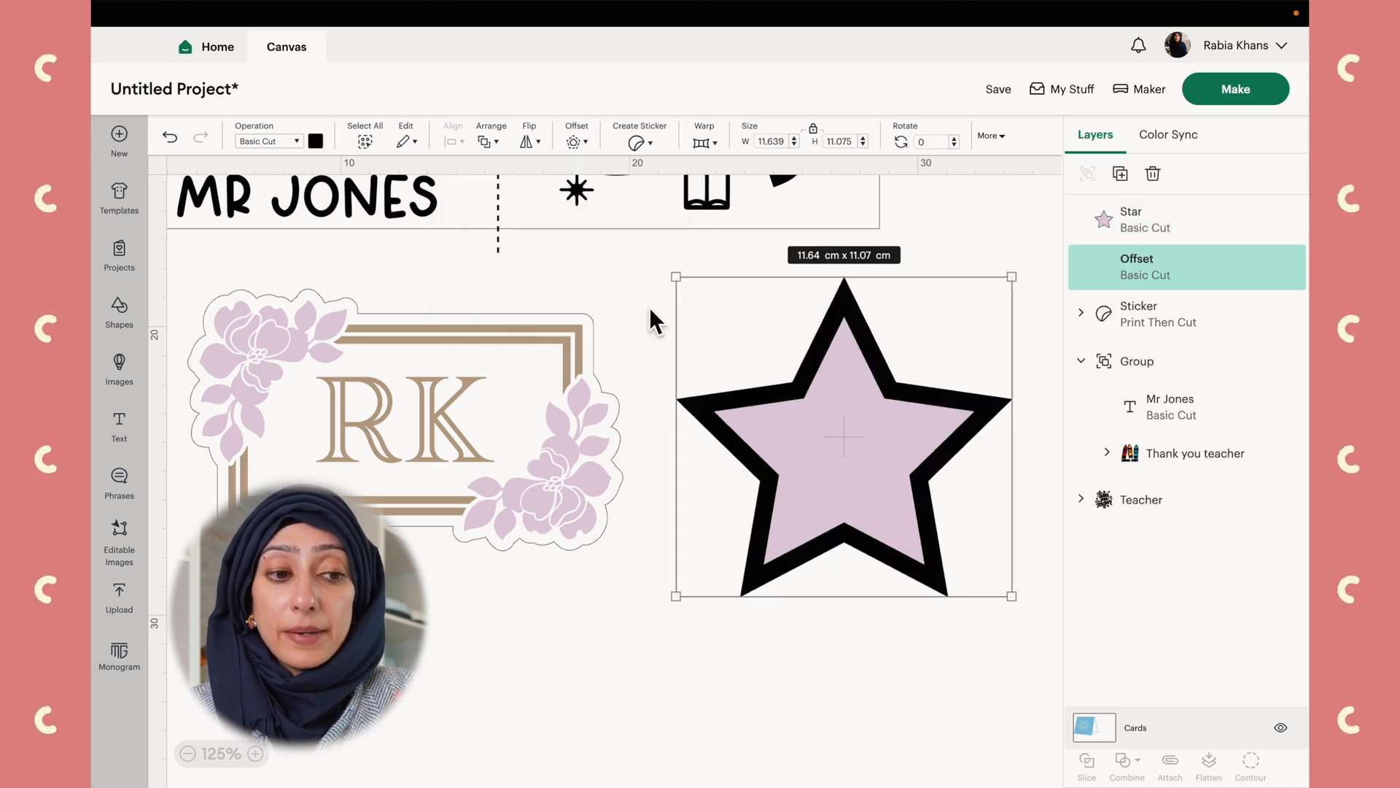
- Move the purple star off its black offset and lay it back on top
{"action": "left_click", "coordinate": [906, 656]}
{"action": "left_click_drag", "start_coordinate": [883, 477], "coordinate": [840, 685]}
{"action": "left_click", "coordinate": [865, 461]}
{"action": "left_click_drag", "start_coordinate": [860, 563], "coordinate": [864, 410]}
{"action": "left_click", "coordinate": [890, 465]}
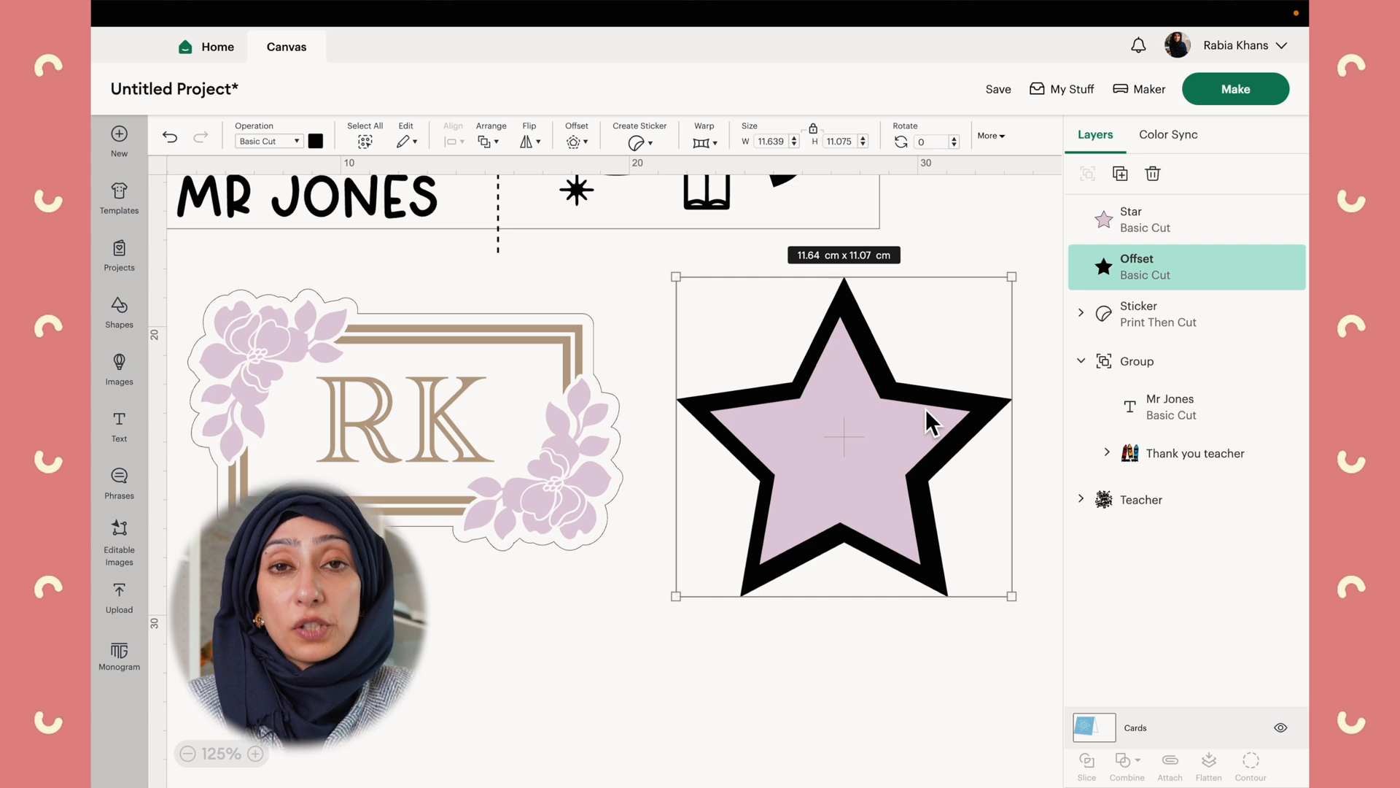
- Colour the star's offset light blue
{"action": "left_click", "coordinate": [315, 141]}
{"action": "left_click", "coordinate": [394, 239]}
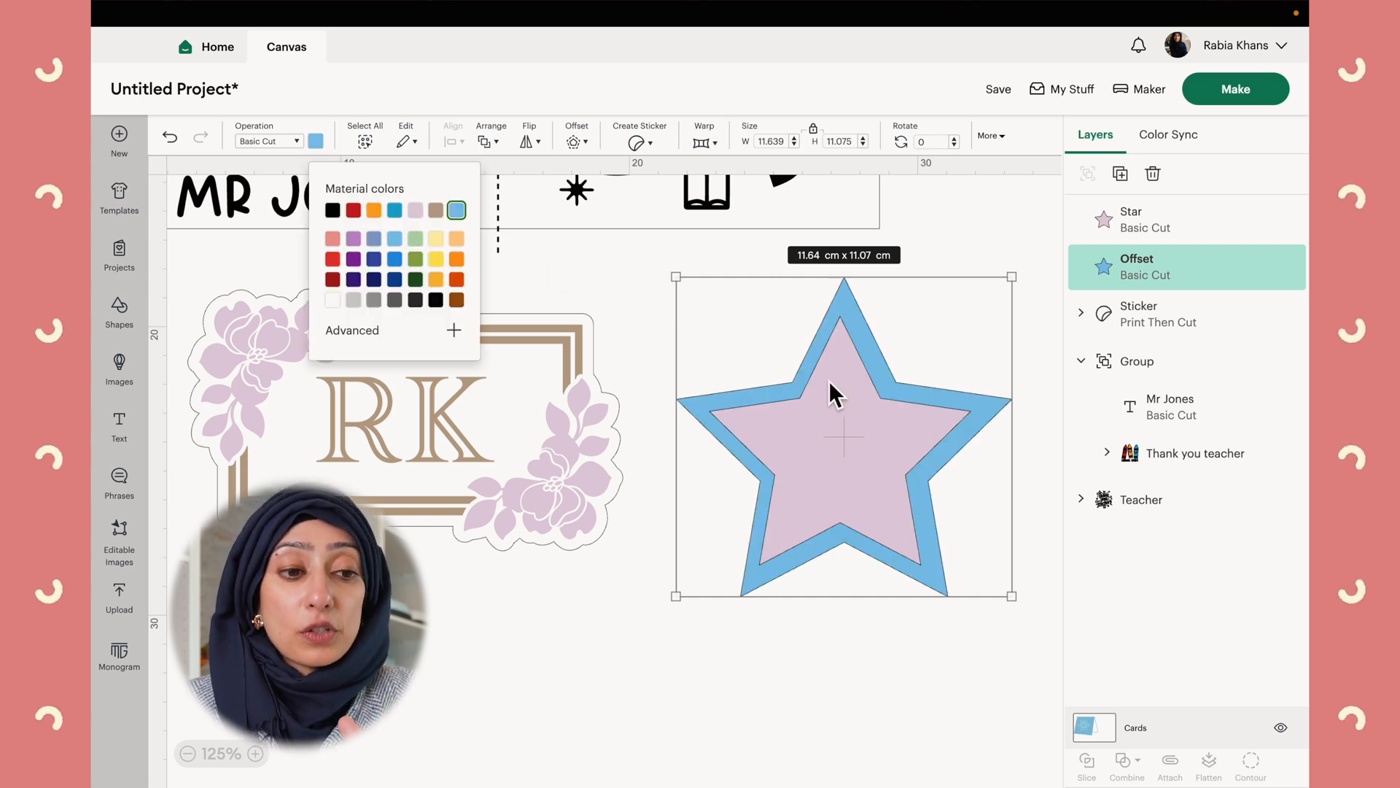
{"action": "left_click", "coordinate": [710, 331]}
{"action": "left_click", "coordinate": [693, 661]}
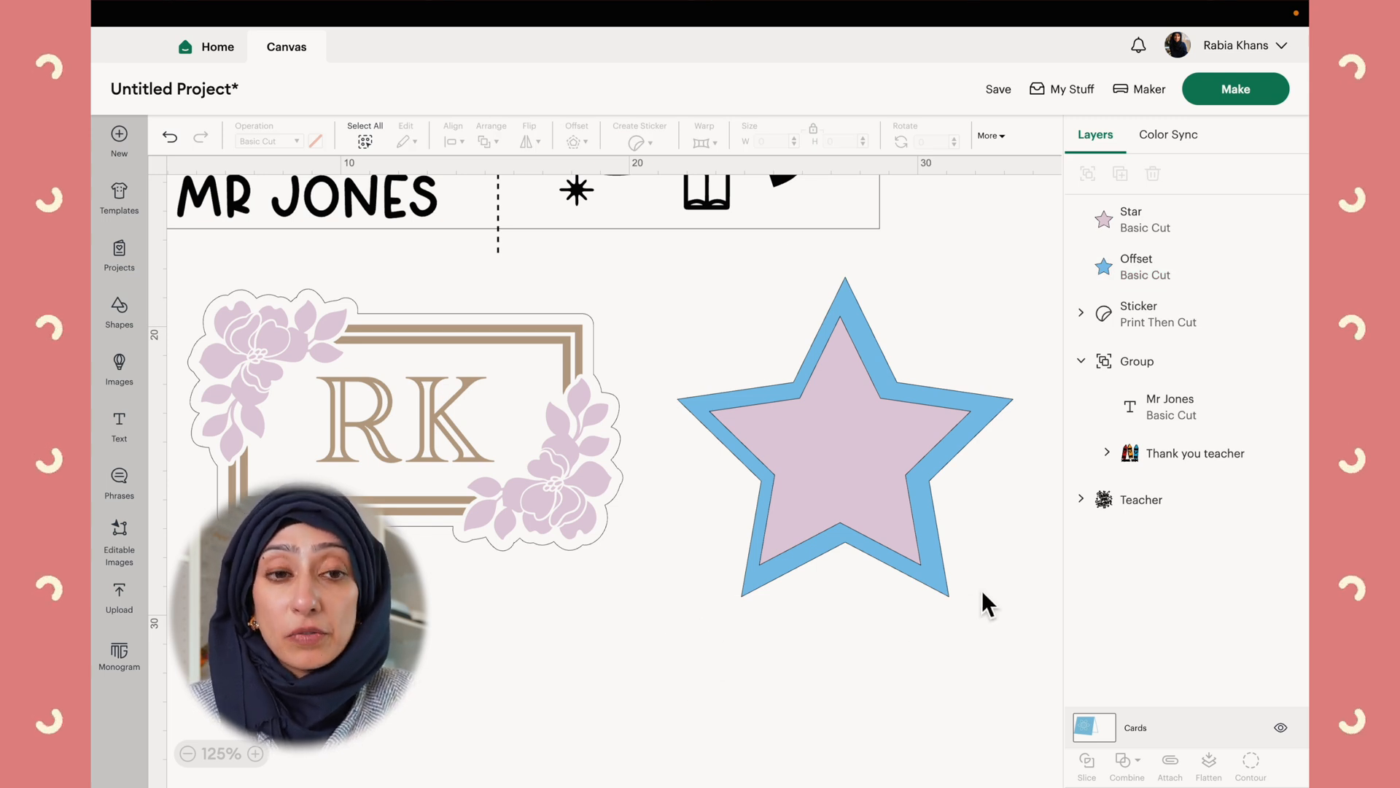
- Shift the purple star off-centre, select it together with its blue offset and centre the two on each other
{"action": "left_click_drag", "start_coordinate": [970, 532], "coordinate": [846, 492]}
{"action": "left_click_drag", "start_coordinate": [780, 432], "coordinate": [930, 485]}
{"action": "left_click_drag", "start_coordinate": [1031, 666], "coordinate": [824, 489]}
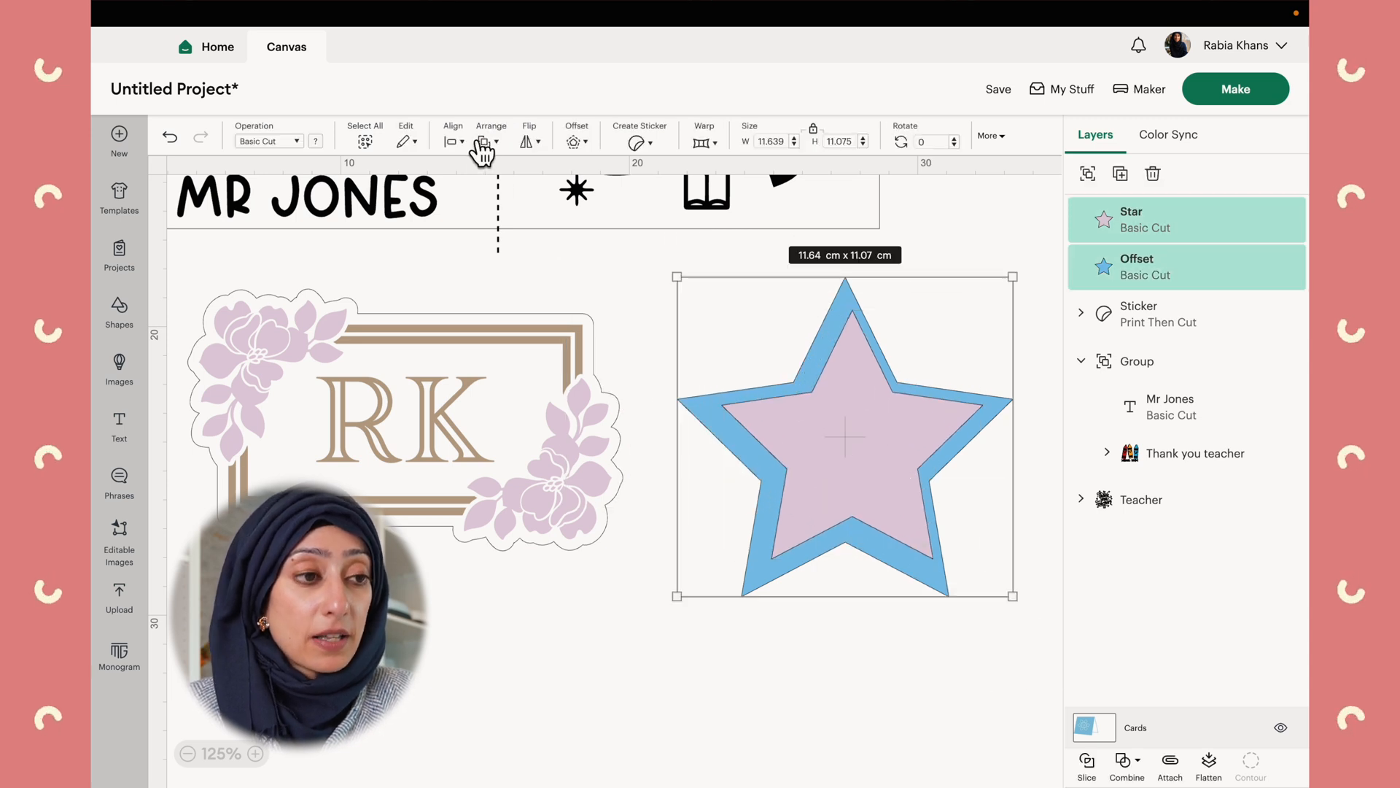
{"action": "left_click", "coordinate": [454, 140]}
{"action": "left_click", "coordinate": [519, 362]}
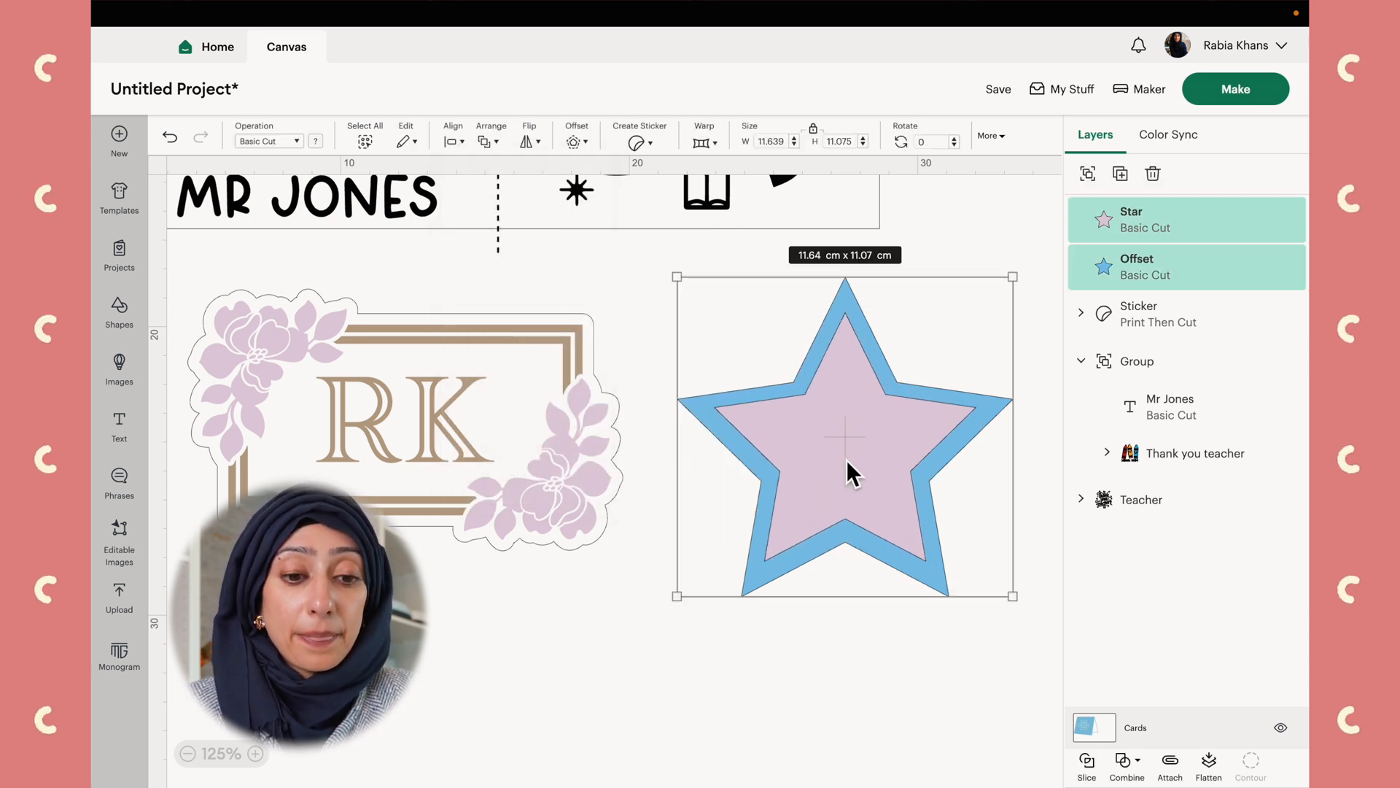
- Slice the purple star with its blue offset, pull the resulting pieces apart and put them back together
{"action": "left_click", "coordinate": [1087, 764]}
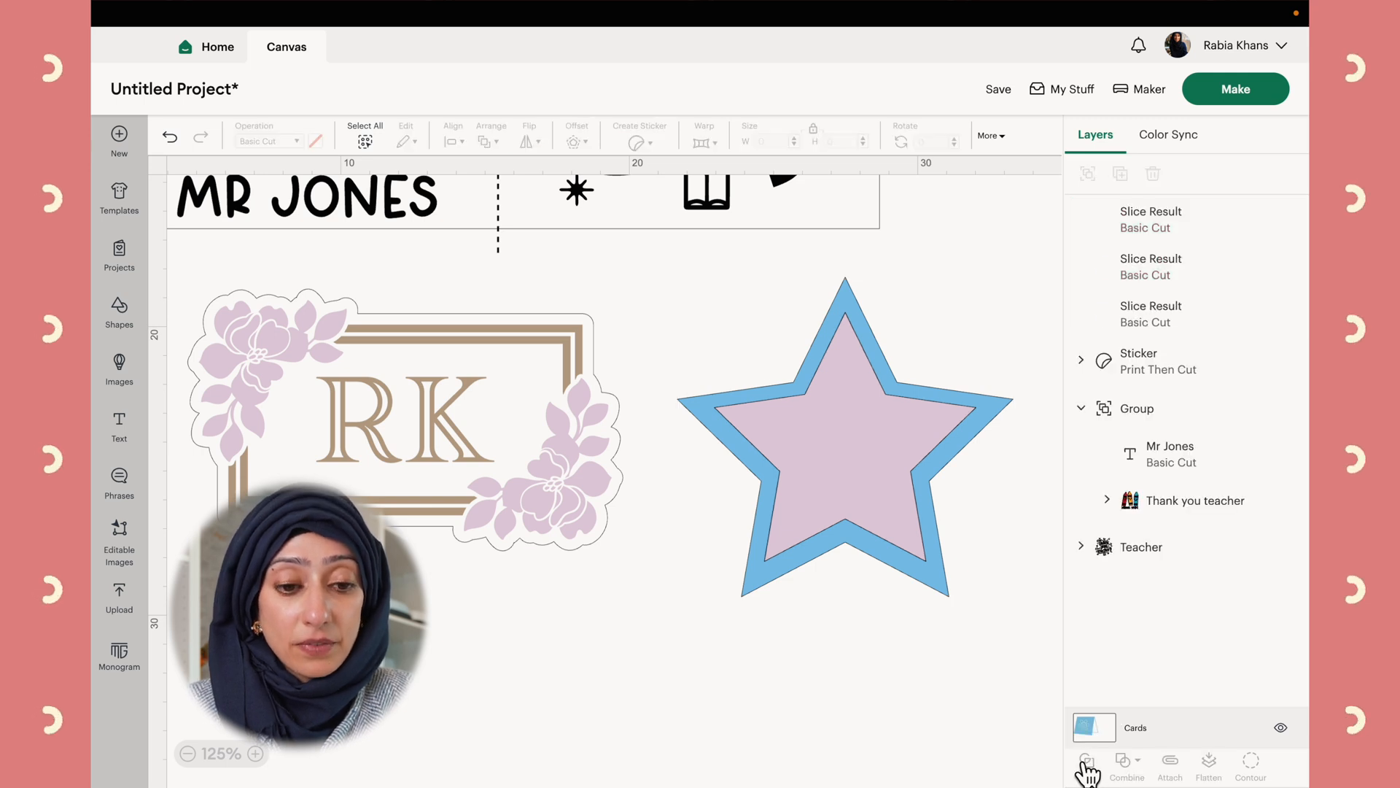
{"action": "left_click_drag", "start_coordinate": [832, 391], "coordinate": [644, 615]}
{"action": "left_click_drag", "start_coordinate": [839, 410], "coordinate": [930, 684]}
{"action": "left_click_drag", "start_coordinate": [576, 652], "coordinate": [591, 600]}
{"action": "left_click_drag", "start_coordinate": [864, 456], "coordinate": [891, 429]}
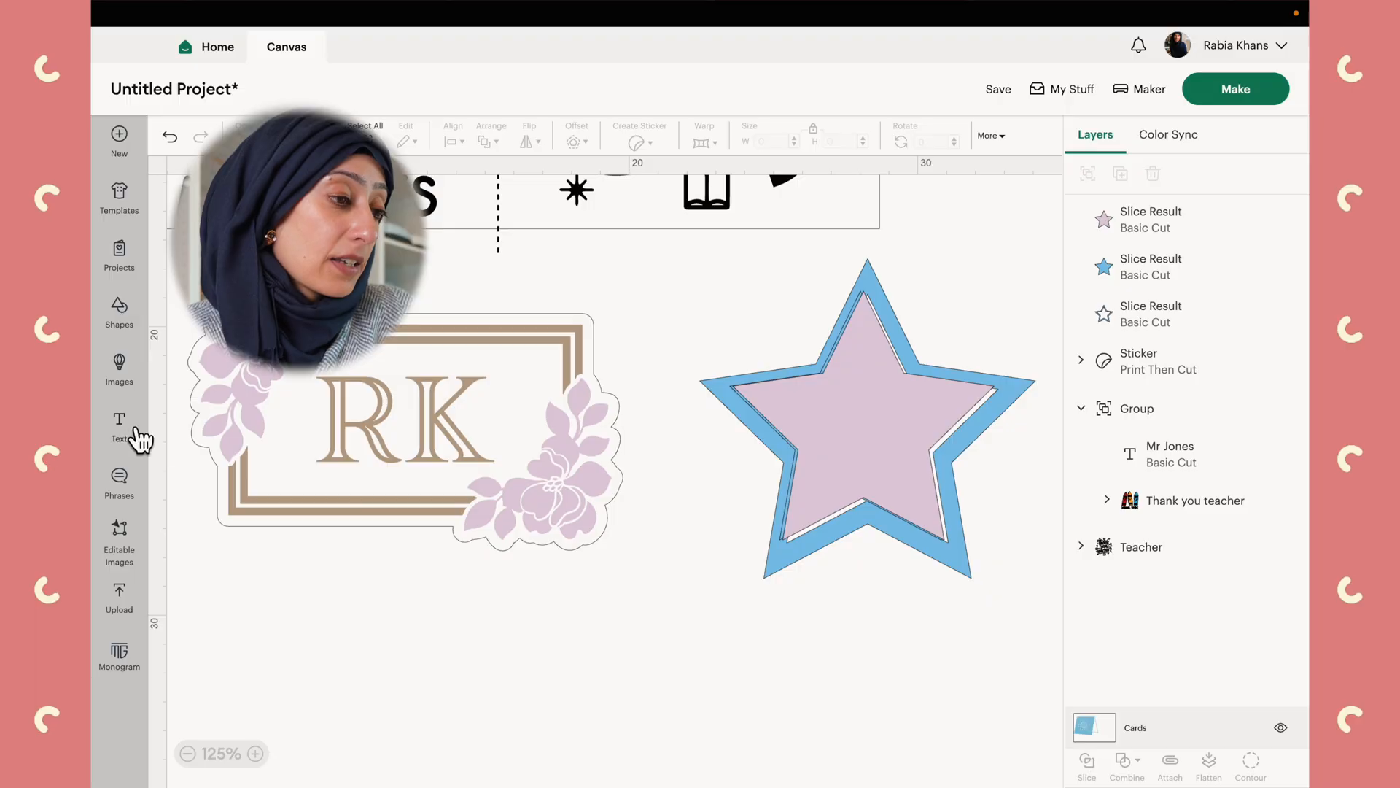
- Add the text "Thank you" below the monogram sticker and move it further right
{"action": "left_click", "coordinate": [120, 427]}
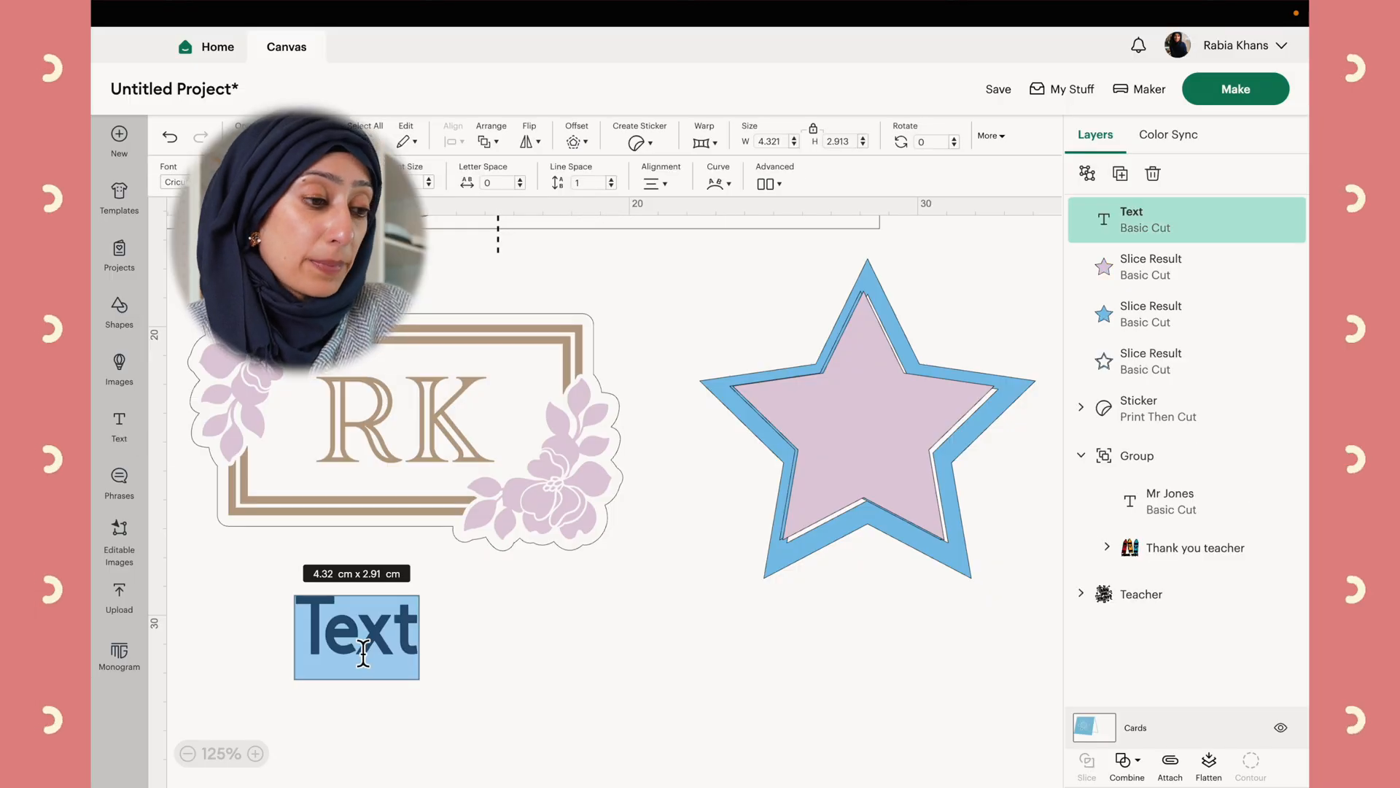
{"action": "type", "text": "Thank y"}
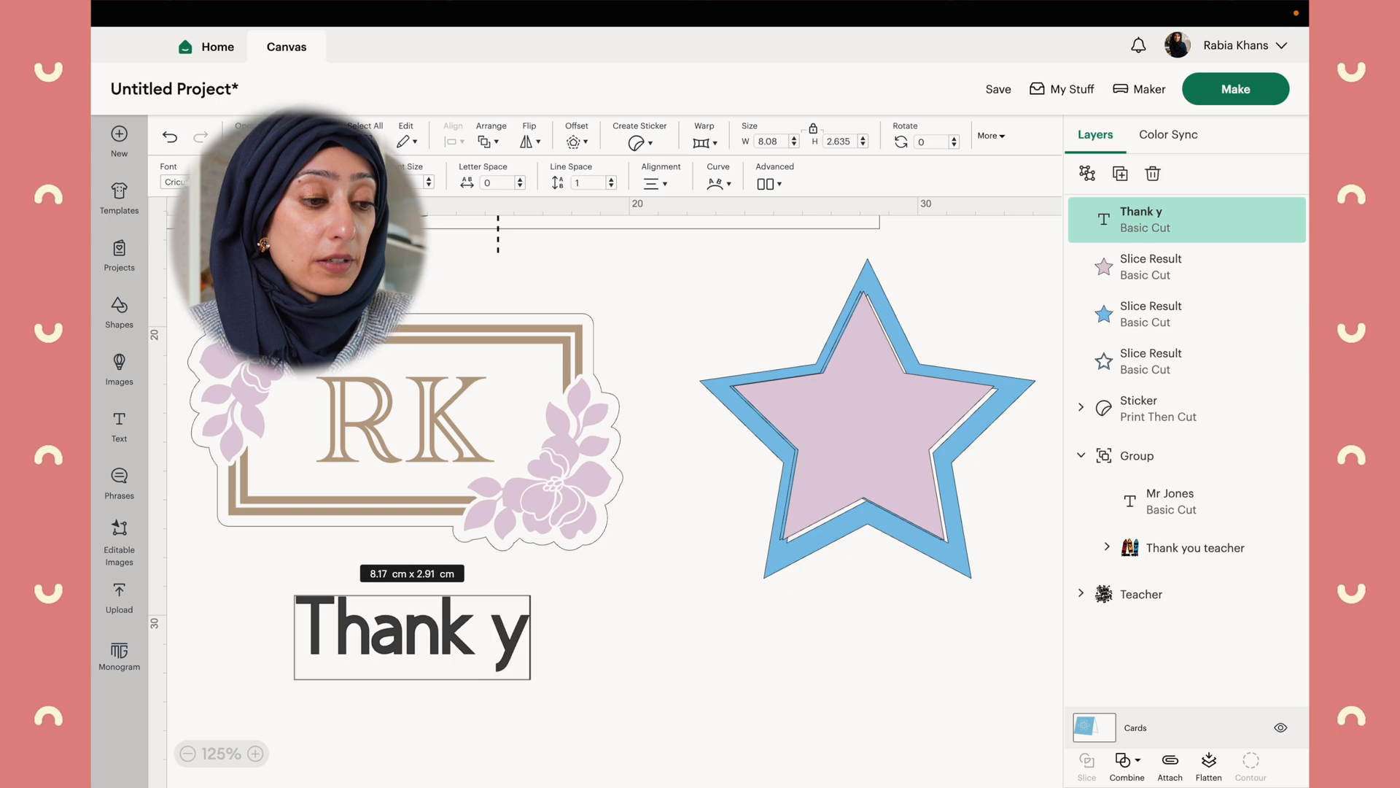
{"action": "type", "text": "ou"}
{"action": "left_click", "coordinate": [644, 693]}
{"action": "left_click_drag", "start_coordinate": [479, 671], "coordinate": [633, 686]}
- Filter the Cricut fonts by Decorative and apply an inline script font to the "Thank you" text
{"action": "left_click", "coordinate": [212, 182]}
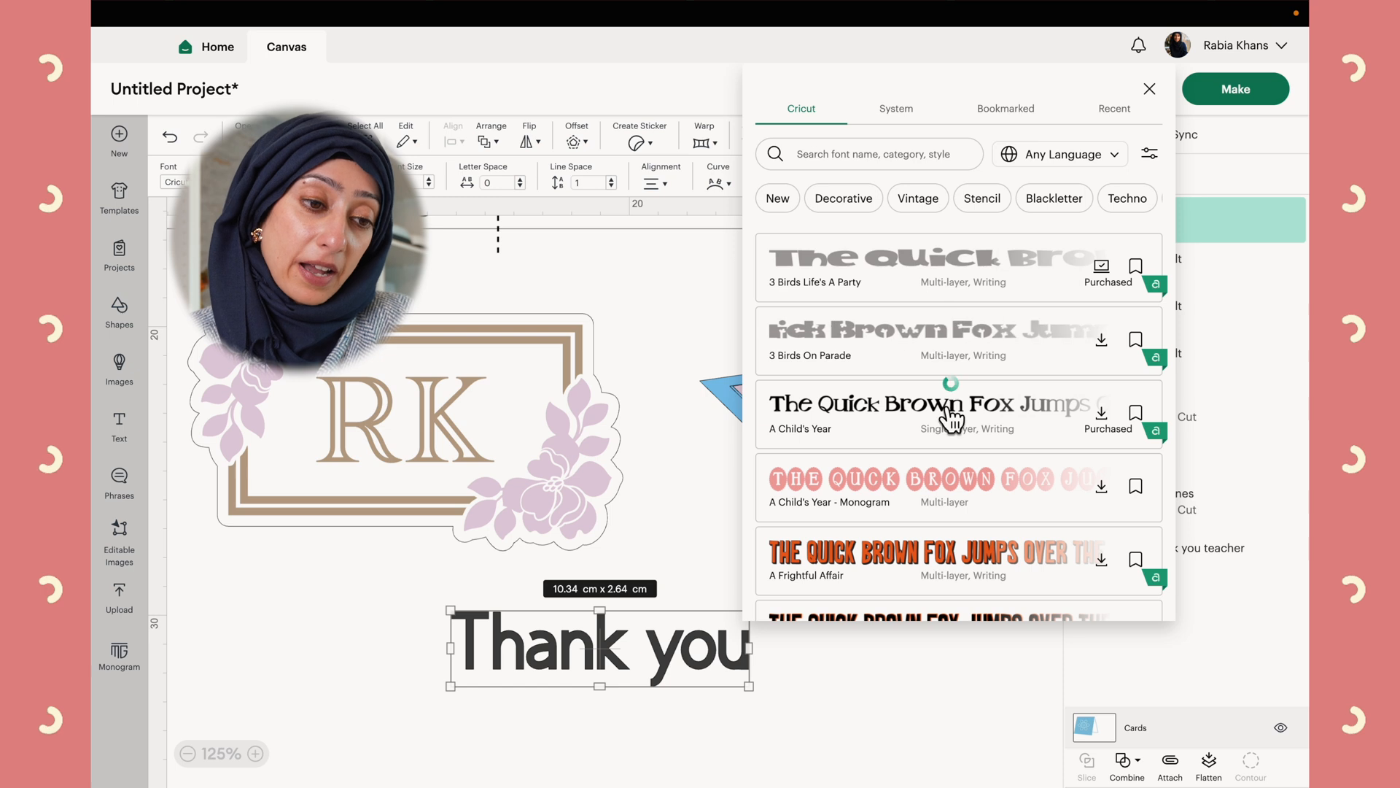
{"action": "scroll", "coordinate": [947, 416], "scroll_direction": "down", "scroll_amount": 1}
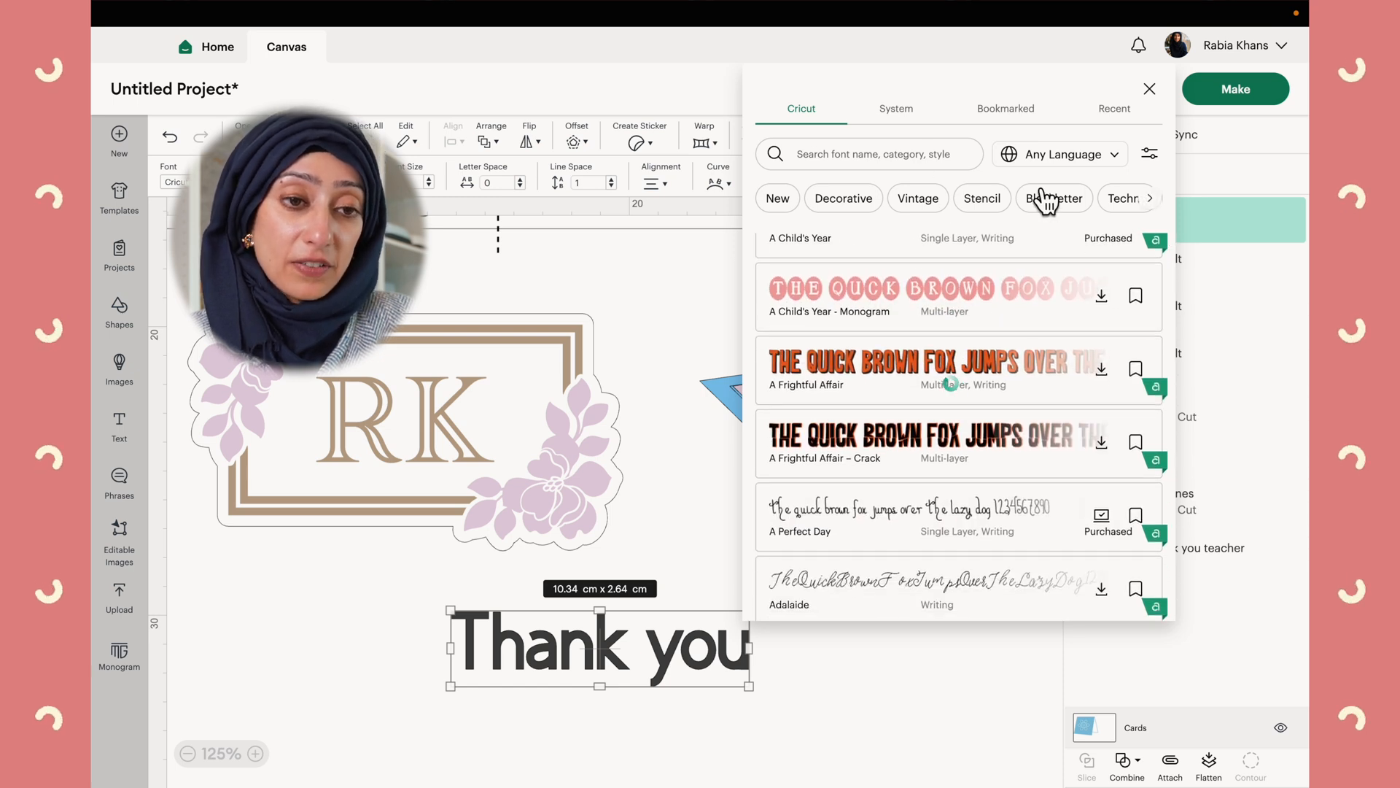
{"action": "left_click", "coordinate": [843, 206]}
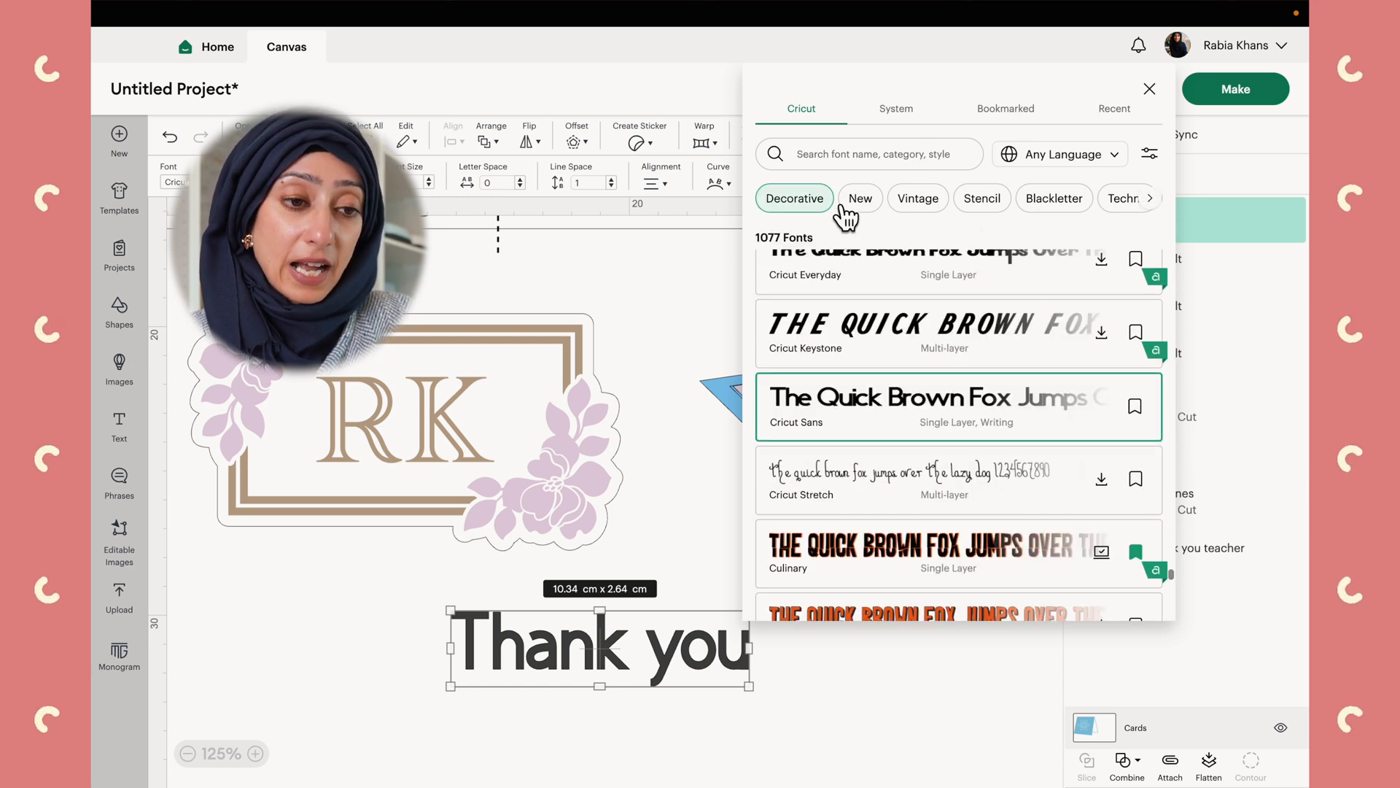
{"action": "left_click", "coordinate": [923, 501]}
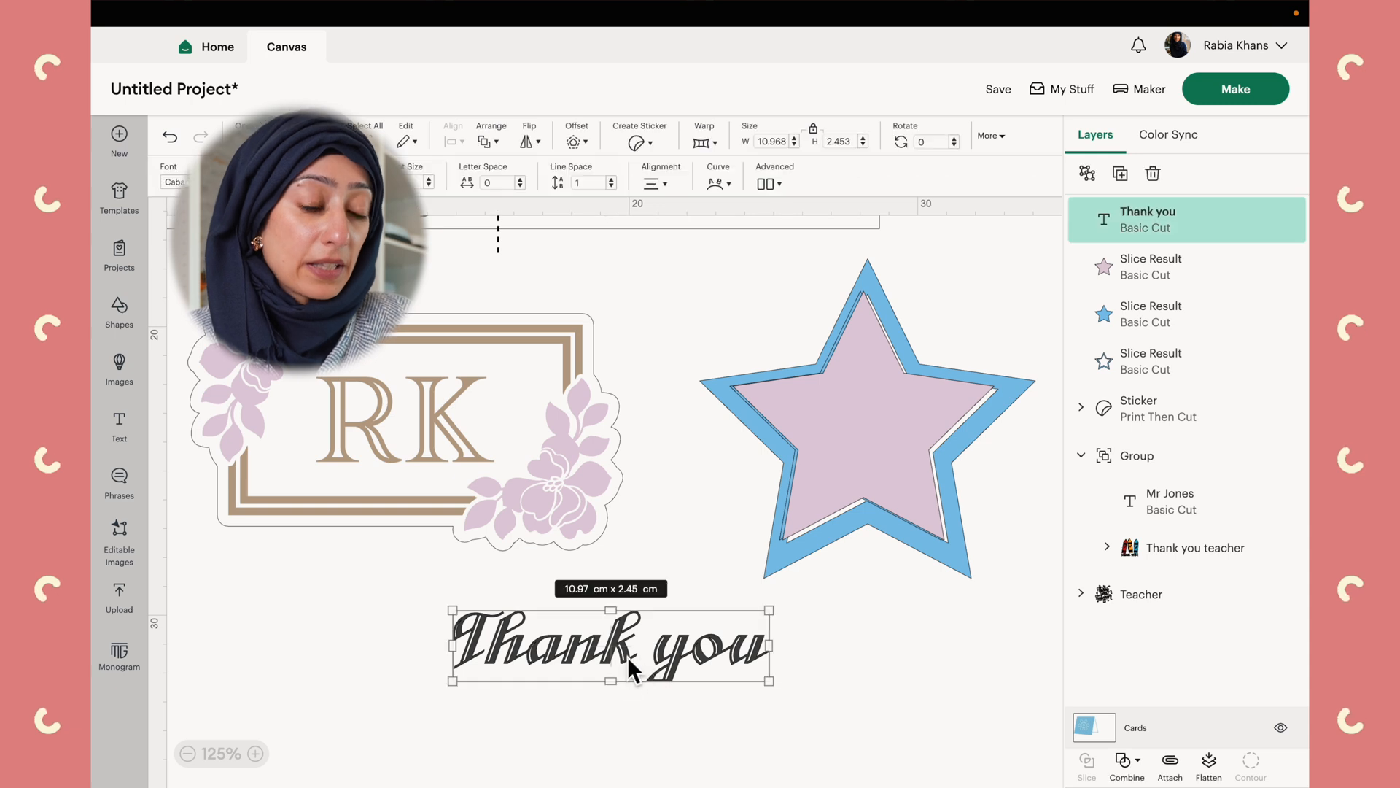
- Enlarge the "Thank you" text to about 17.78 × 3.98 cm and position it in the empty area below the star
{"action": "left_click_drag", "start_coordinate": [629, 659], "coordinate": [535, 660]}
{"action": "left_click_drag", "start_coordinate": [656, 681], "coordinate": [738, 735]}
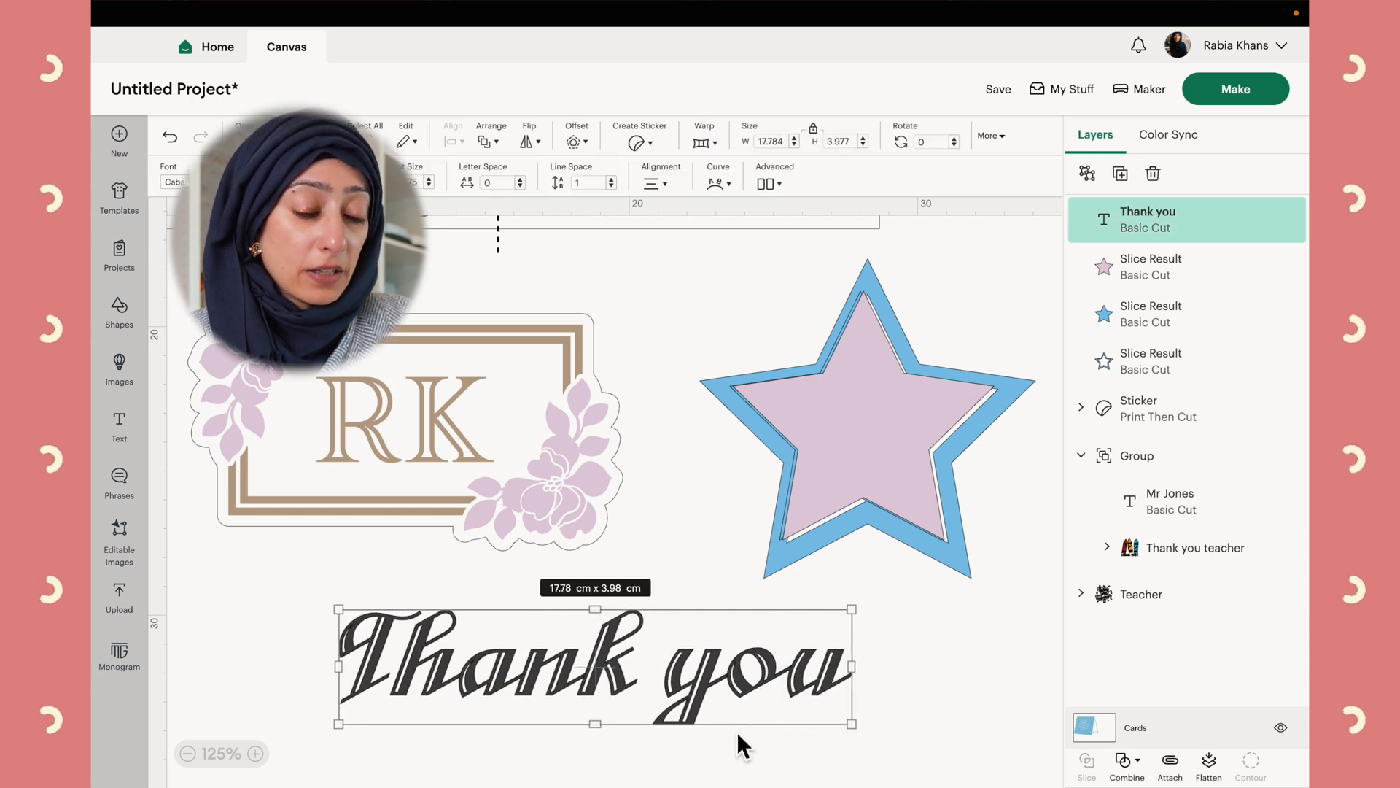
{"action": "left_click", "coordinate": [909, 687]}
{"action": "scroll", "coordinate": [733, 690], "scroll_direction": "down", "scroll_amount": 2}
{"action": "left_click", "coordinate": [688, 555]}
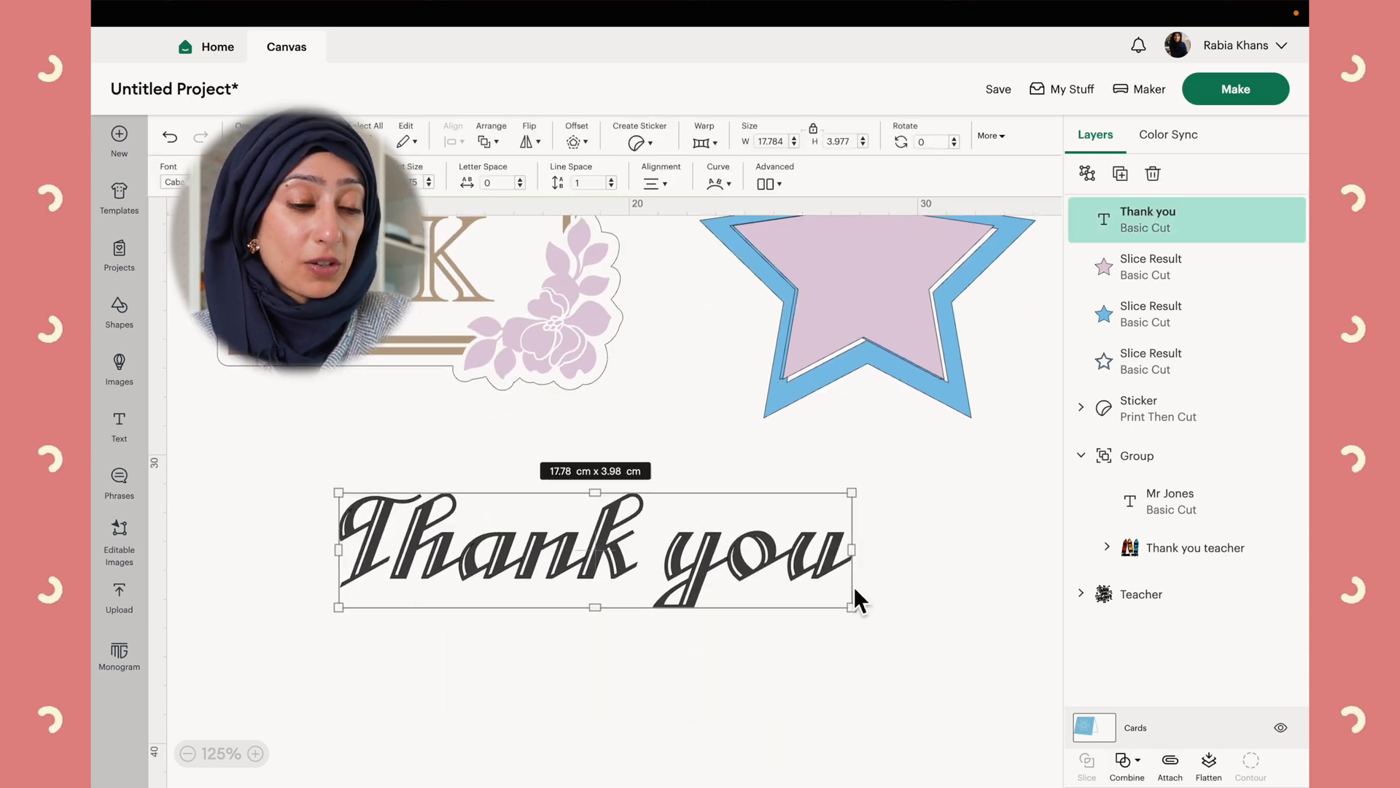
{"action": "left_click_drag", "start_coordinate": [784, 543], "coordinate": [786, 563]}
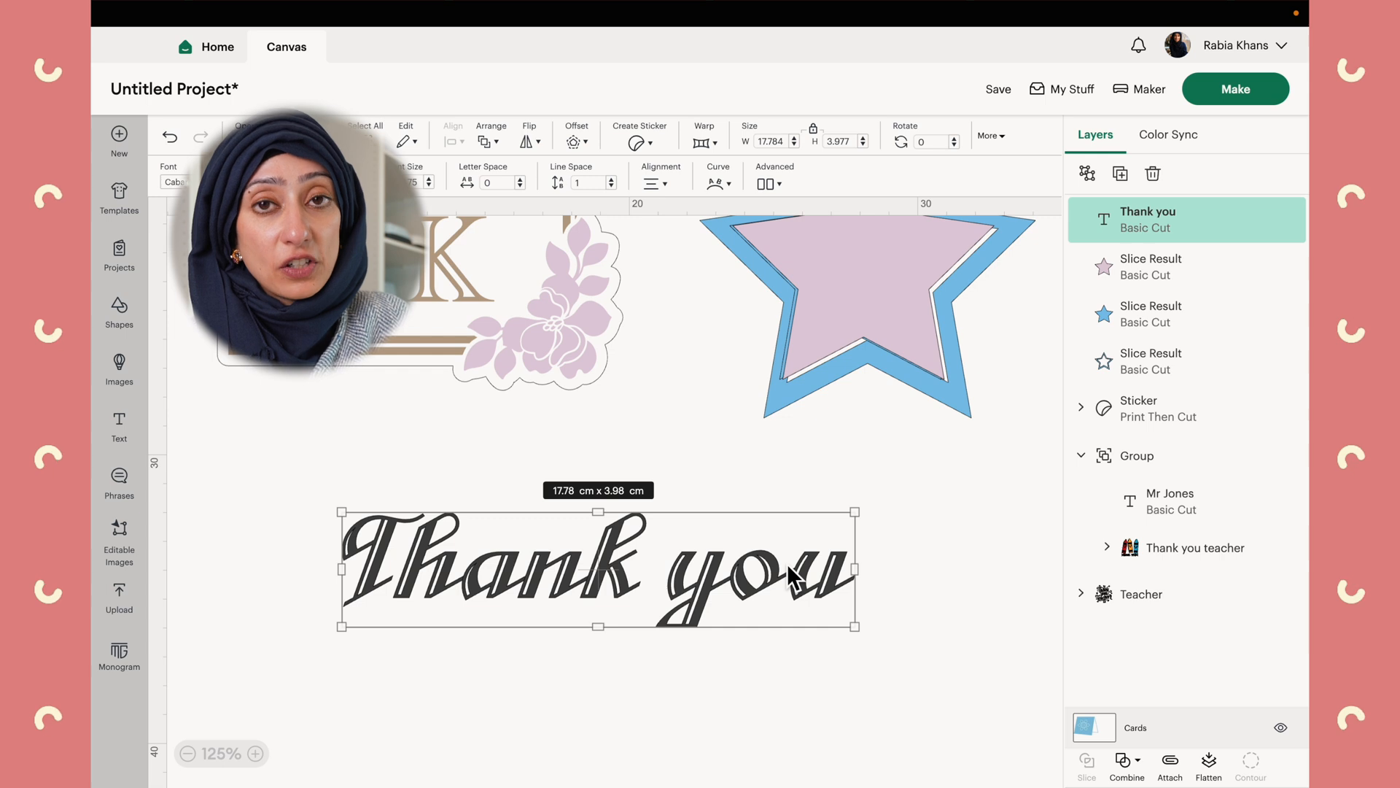
{"action": "left_click", "coordinate": [576, 144]}
{"action": "left_click", "coordinate": [460, 272]}
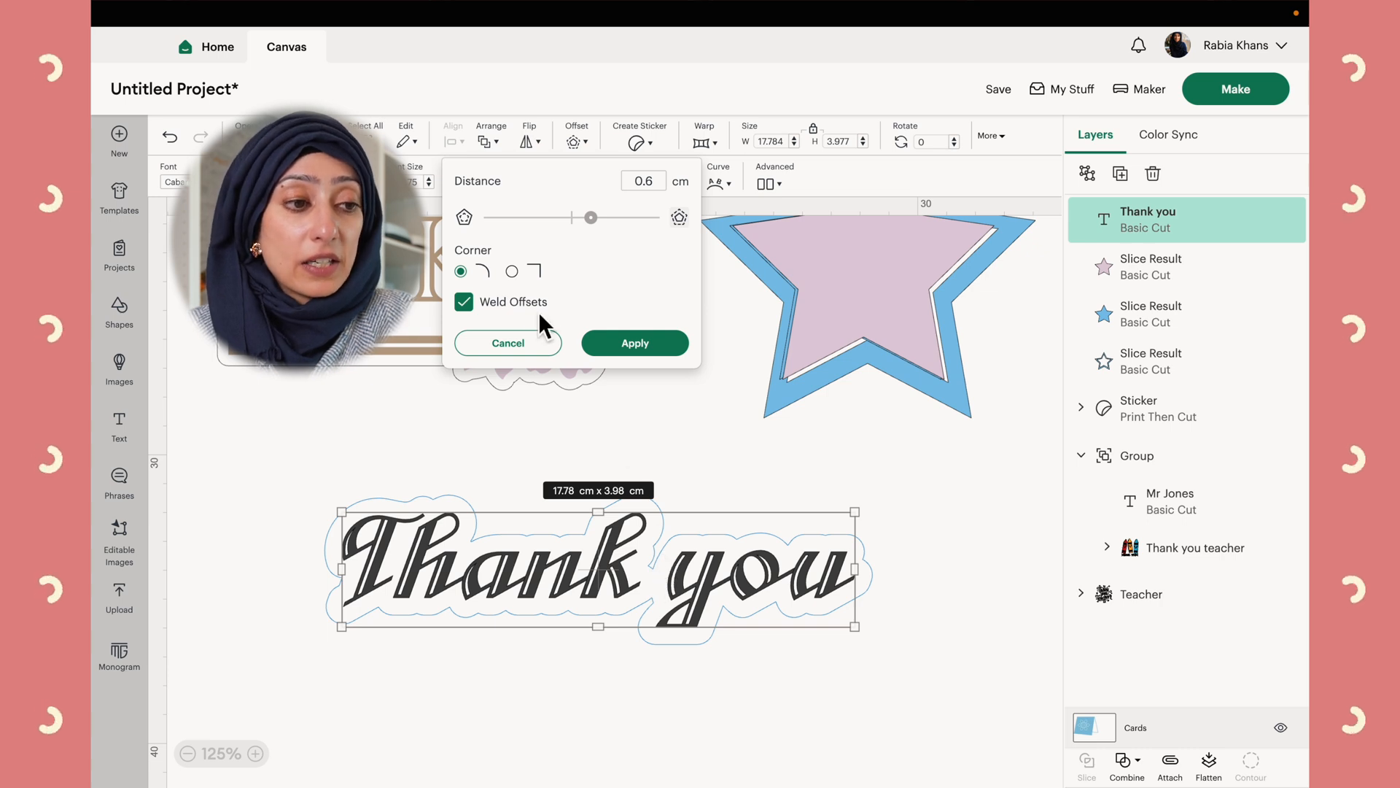
{"action": "left_click_drag", "start_coordinate": [592, 219], "coordinate": [598, 223]}
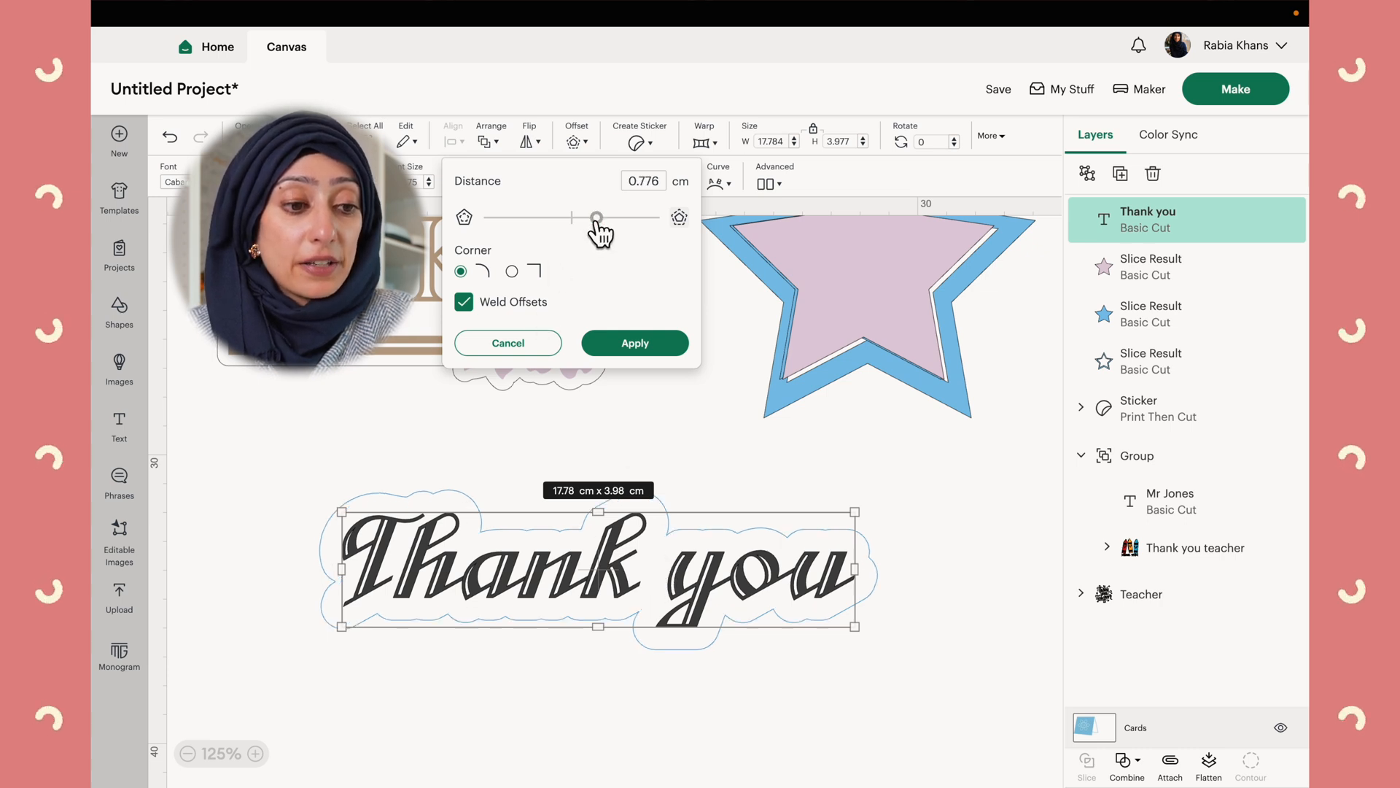
{"action": "left_click", "coordinate": [657, 186]}
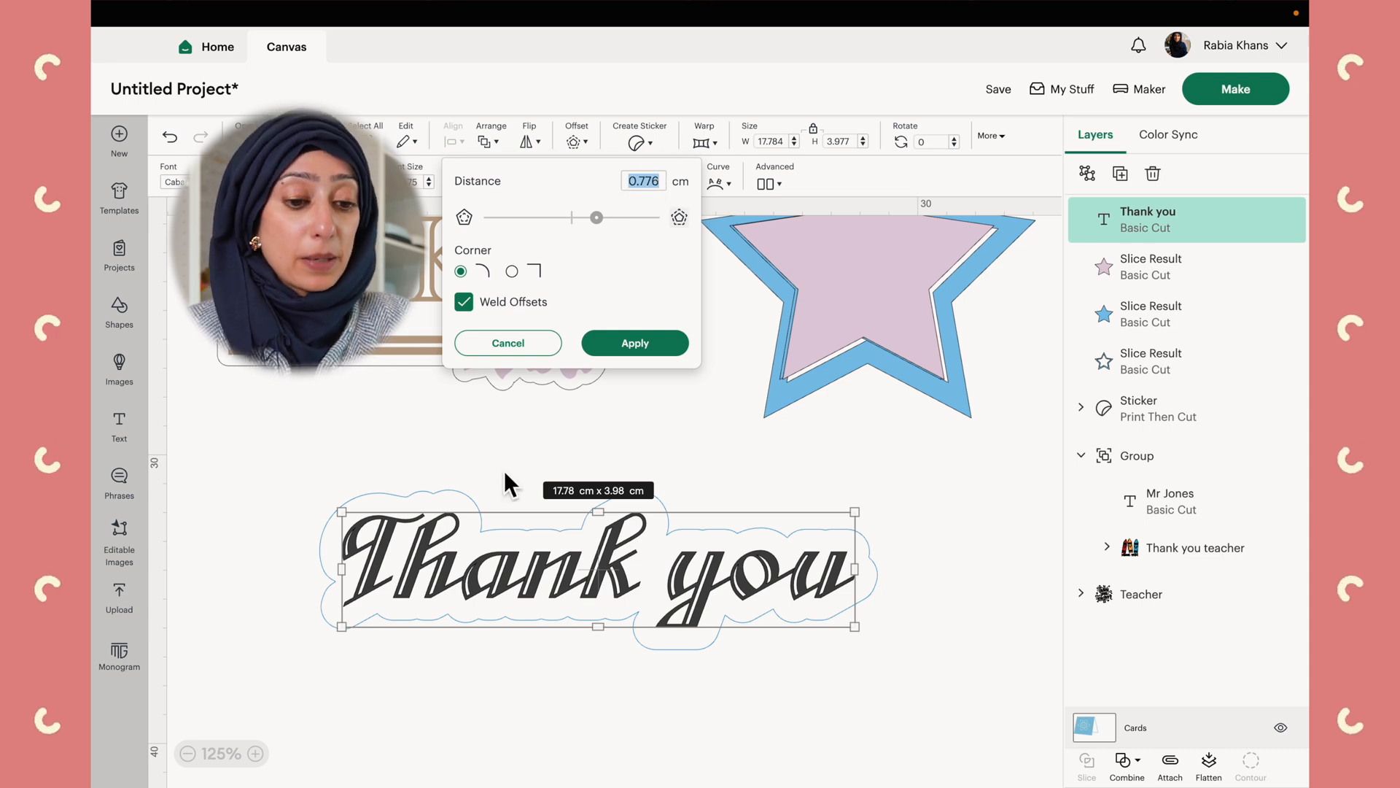
{"action": "type", "text": "0.7"}
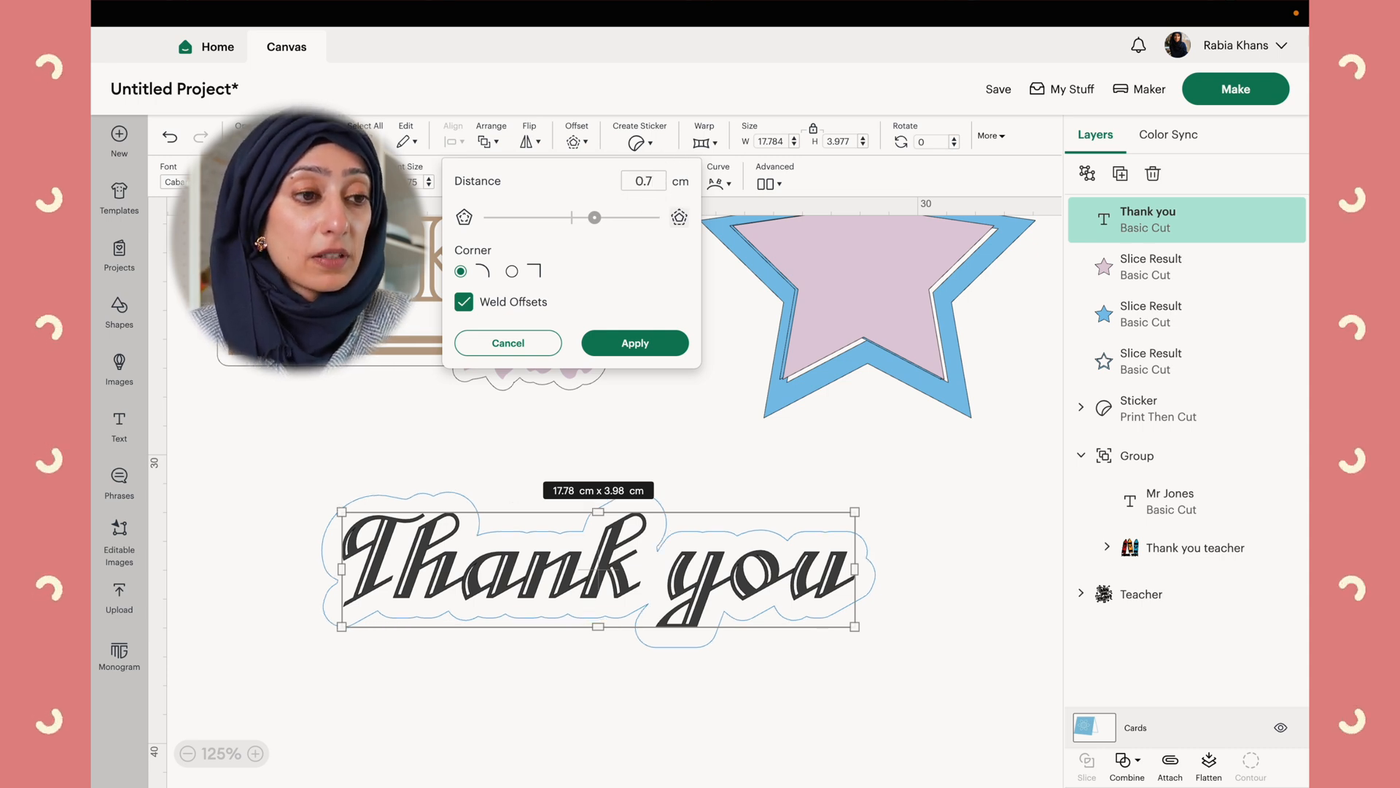
{"action": "left_click", "coordinate": [500, 466]}
{"action": "left_click", "coordinate": [569, 548]}
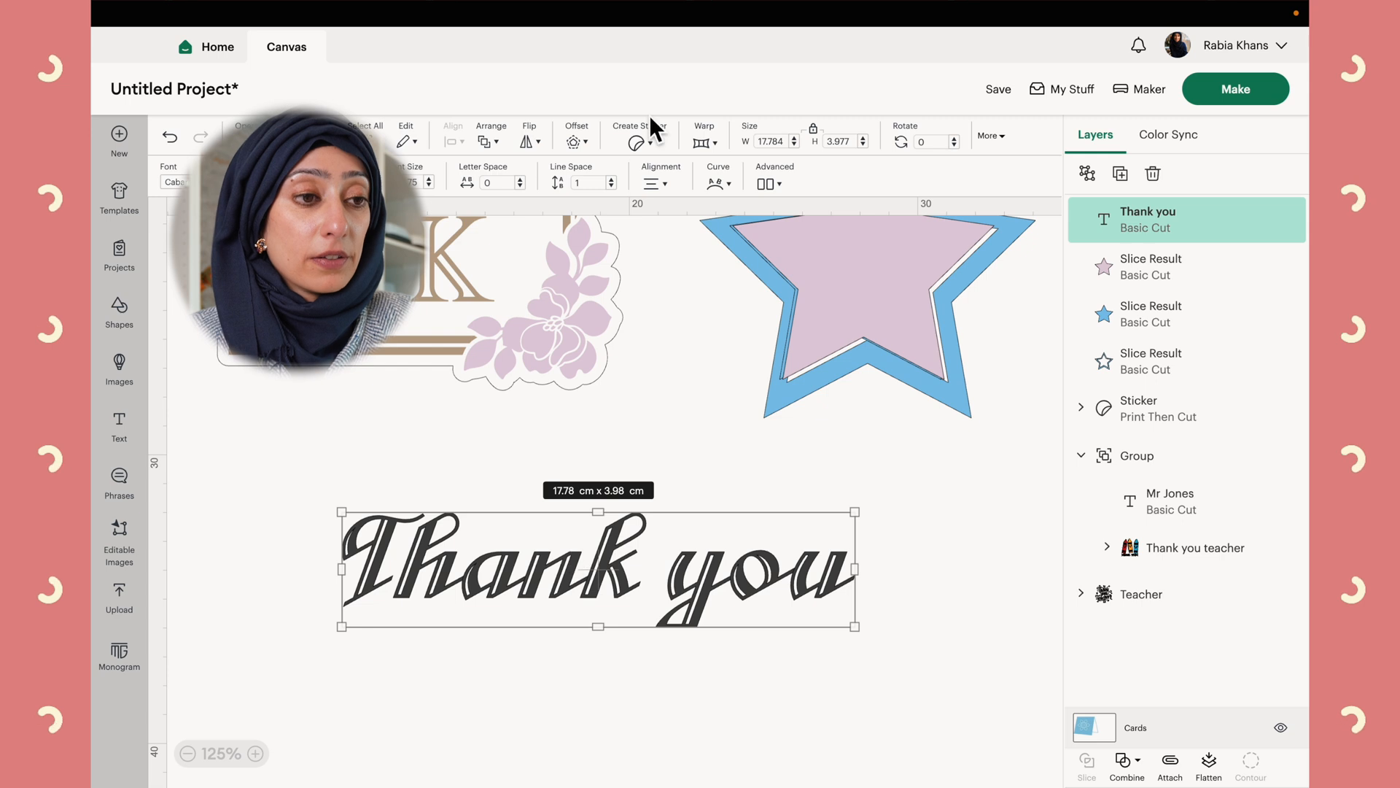
- Create a 0.75 cm welded offset with rounded corners around the "Thank you" text and recolour the offset blue
{"action": "left_click", "coordinate": [576, 142]}
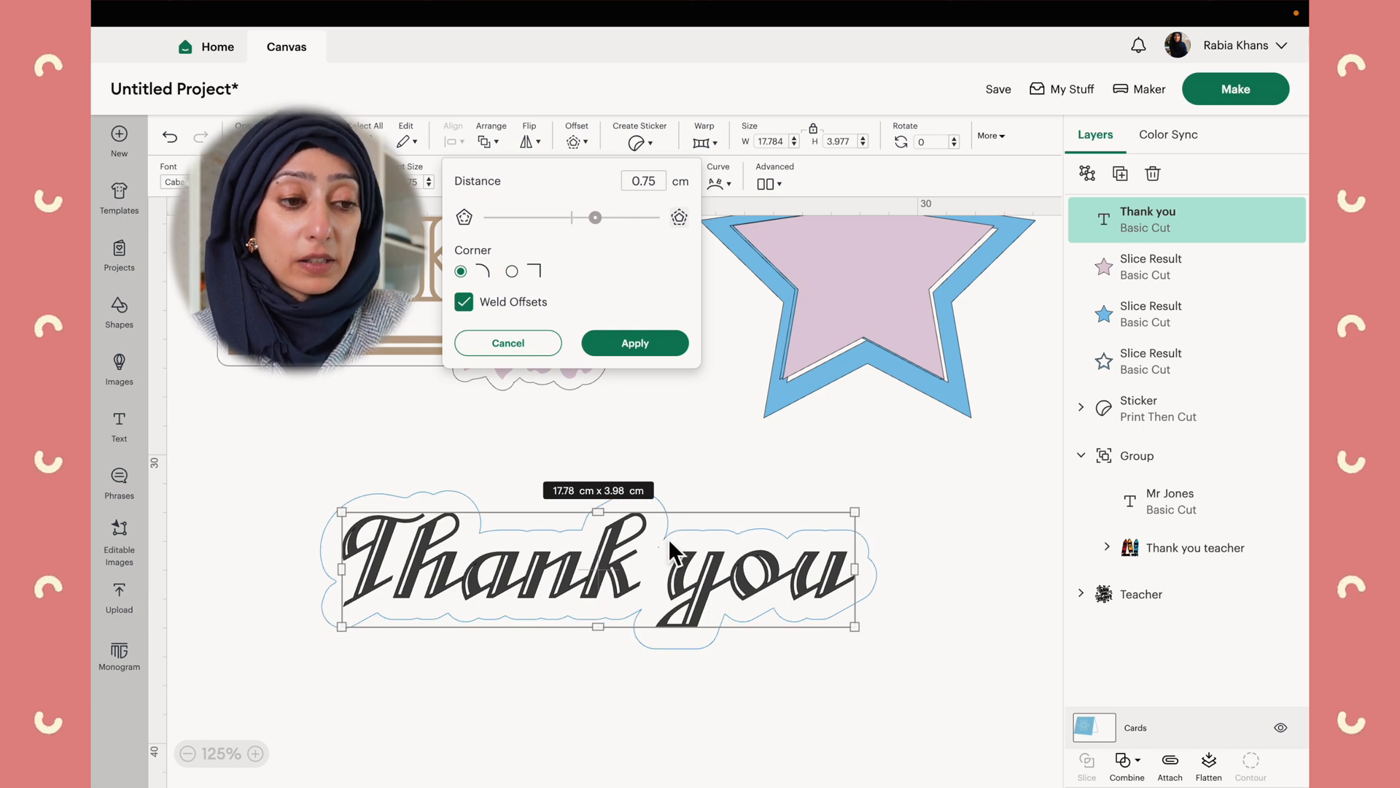
{"action": "left_click", "coordinate": [635, 343]}
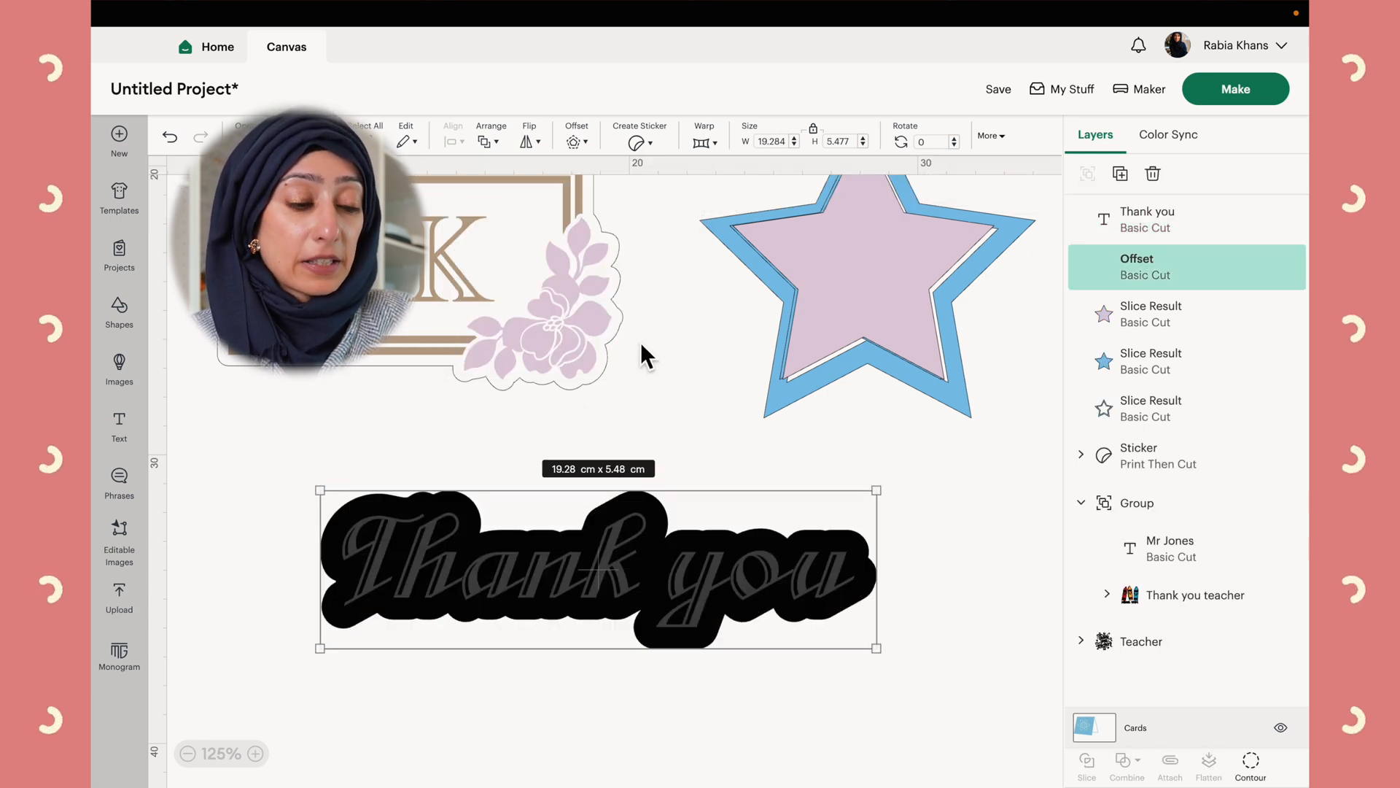
{"action": "left_click", "coordinate": [328, 141]}
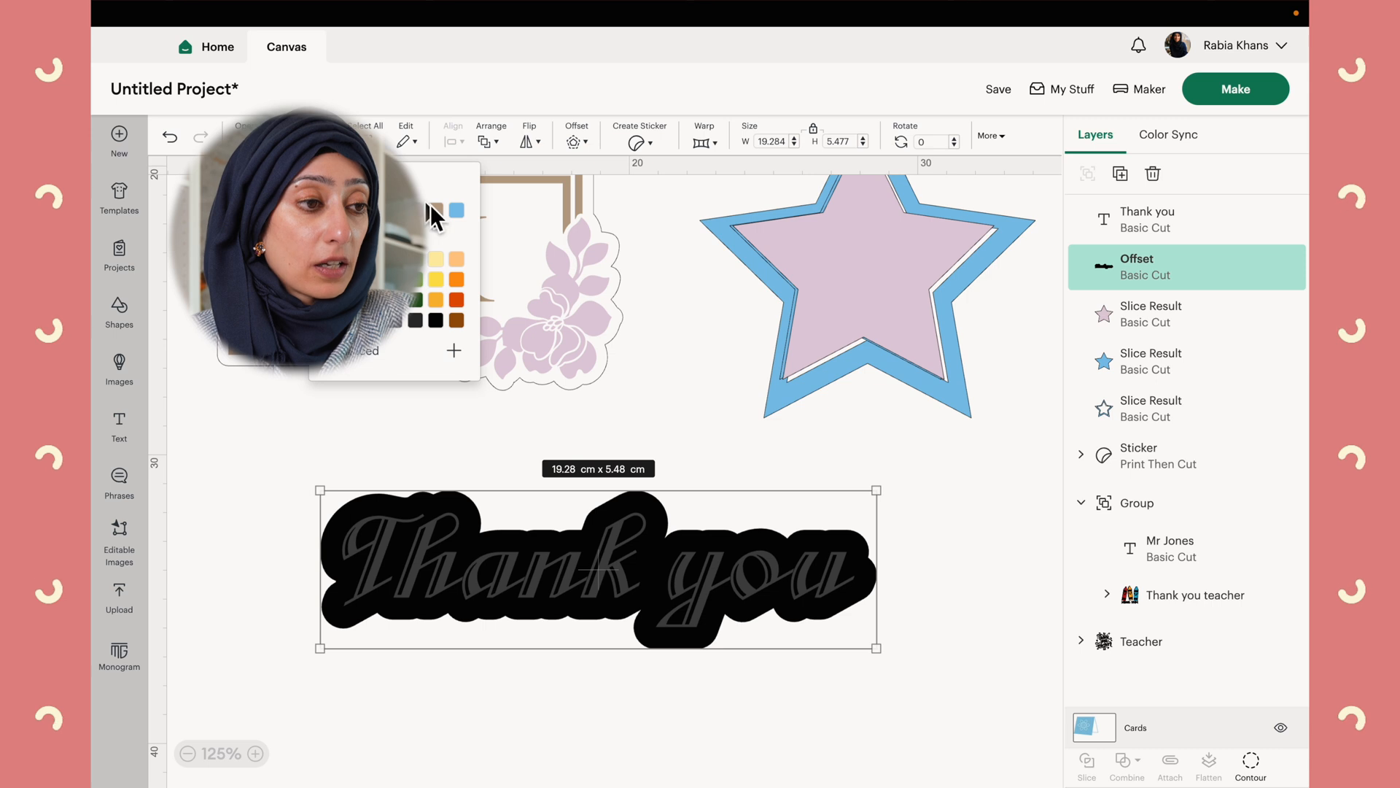
{"action": "left_click", "coordinate": [456, 210]}
- Move the purple star to the empty area below the "Thank you" text, apply warp style 1 and vary its strength
{"action": "left_click", "coordinate": [593, 585]}
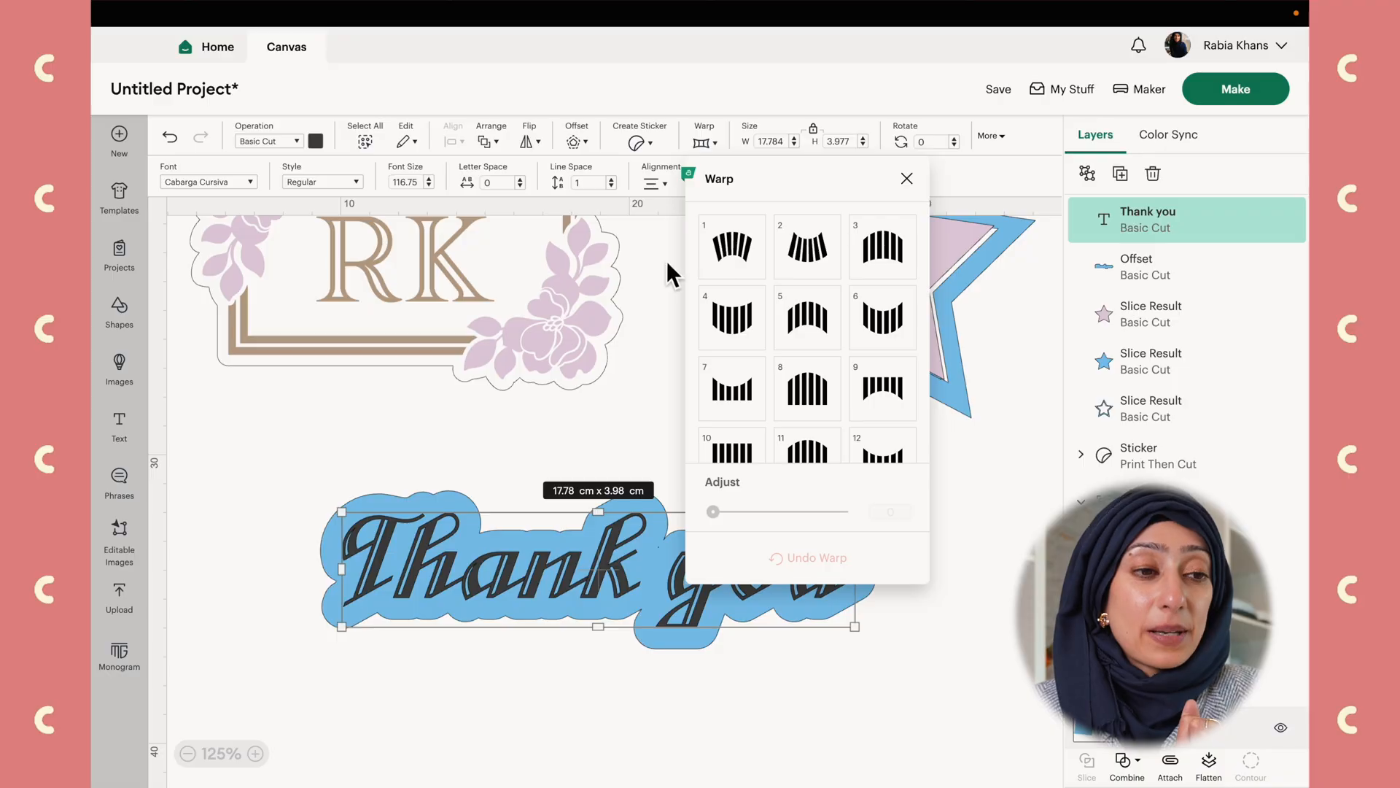
{"action": "left_click", "coordinate": [400, 440]}
{"action": "left_click_drag", "start_coordinate": [799, 295], "coordinate": [492, 678]}
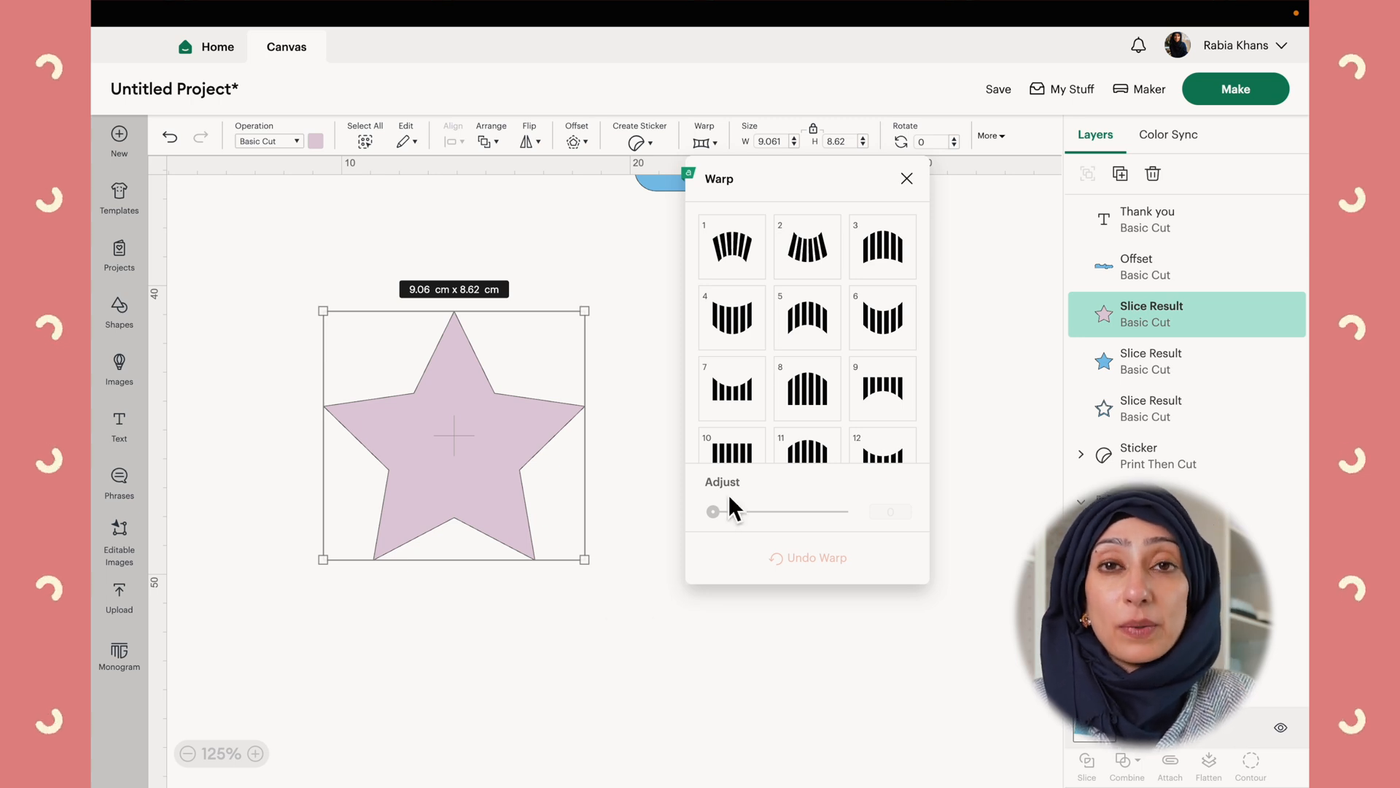
{"action": "left_click", "coordinate": [722, 251]}
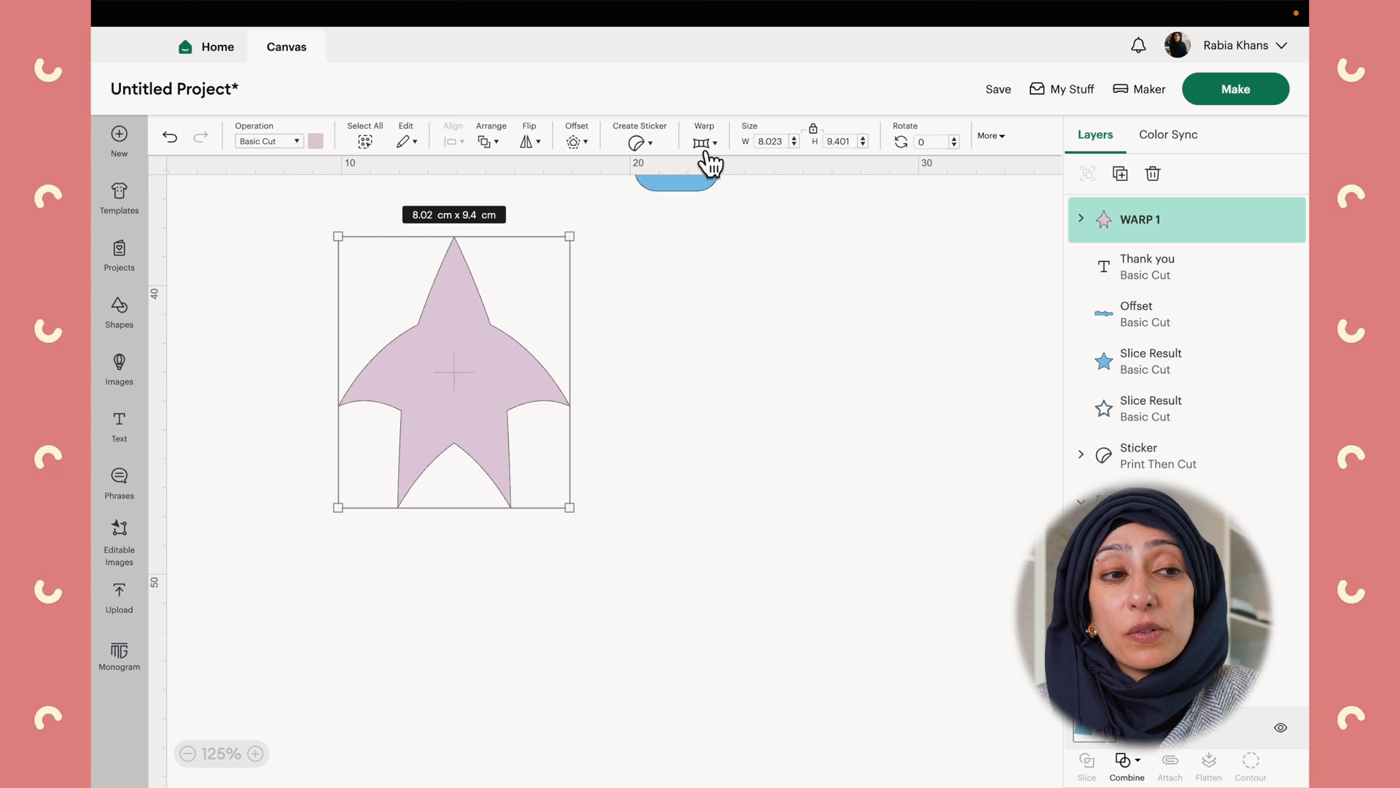
{"action": "left_click", "coordinate": [704, 144]}
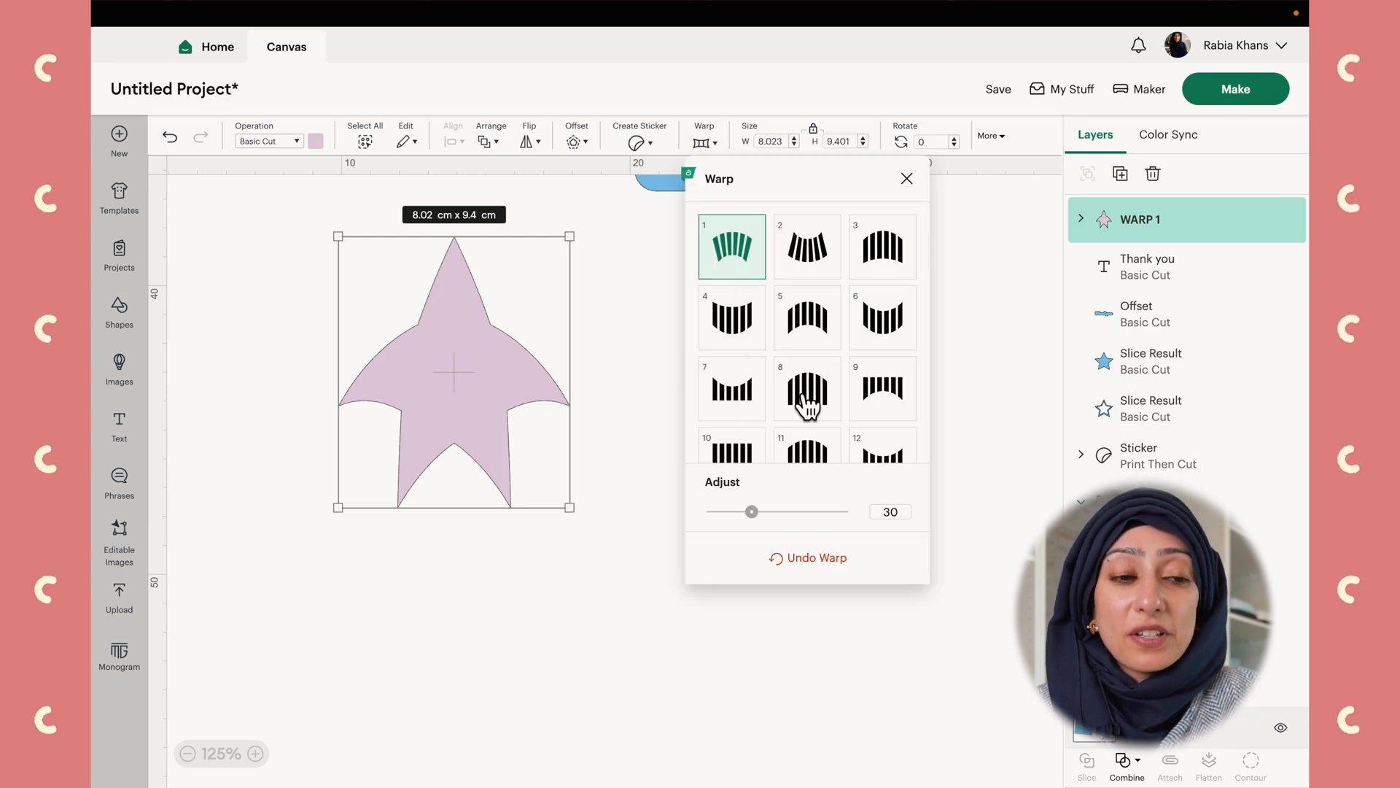
{"action": "left_click_drag", "start_coordinate": [751, 512], "coordinate": [813, 511]}
- Add a new text "Thank you" beside the warped star and enlarge it to about 13.9 × 3.11 cm
{"action": "scroll", "coordinate": [641, 520], "scroll_direction": "up", "scroll_amount": 3}
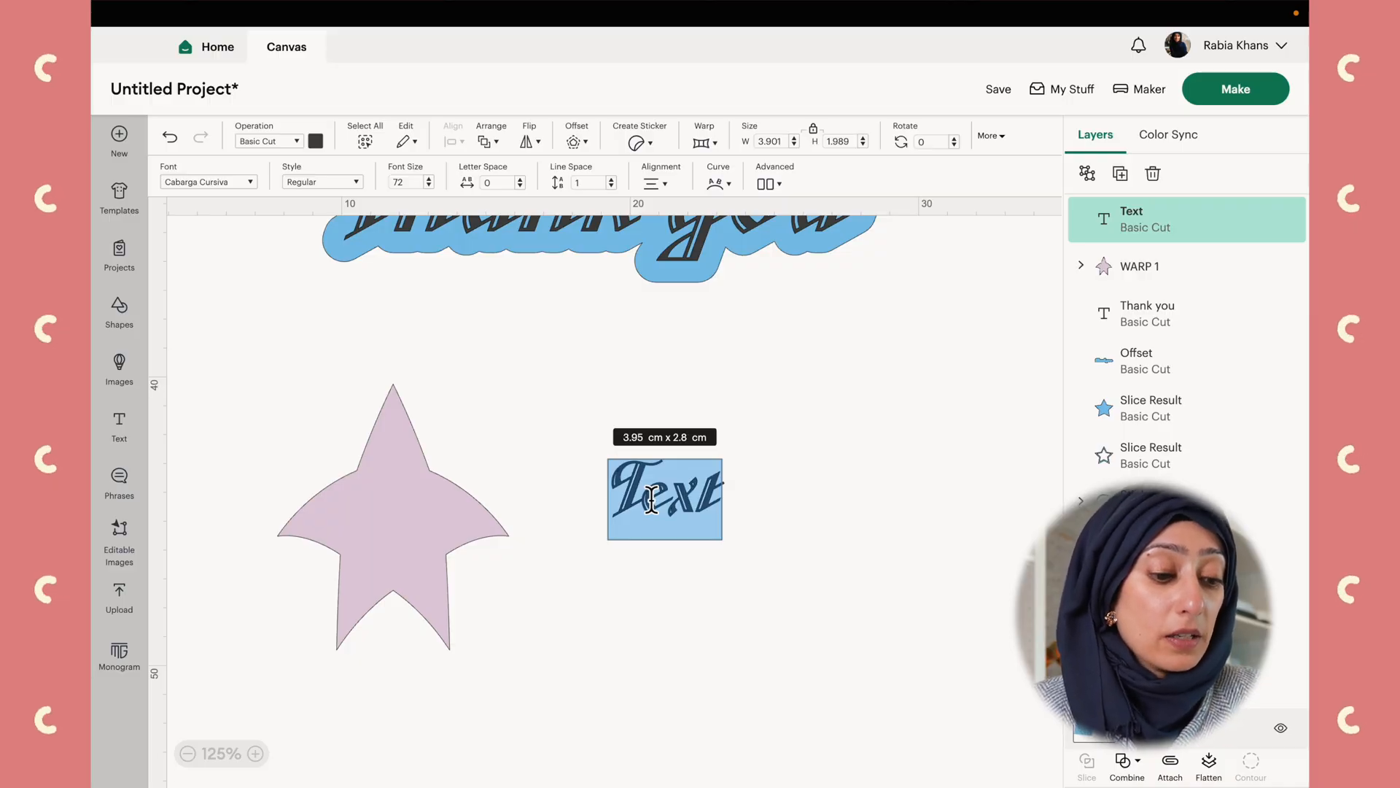
{"action": "type", "text": "Thank you"}
{"action": "left_click", "coordinate": [688, 592]}
{"action": "left_click_drag", "start_coordinate": [610, 449], "coordinate": [526, 442]}
- Warp the new "Thank you" text with style 5 and set the strength to 71
{"action": "left_click", "coordinate": [704, 143]}
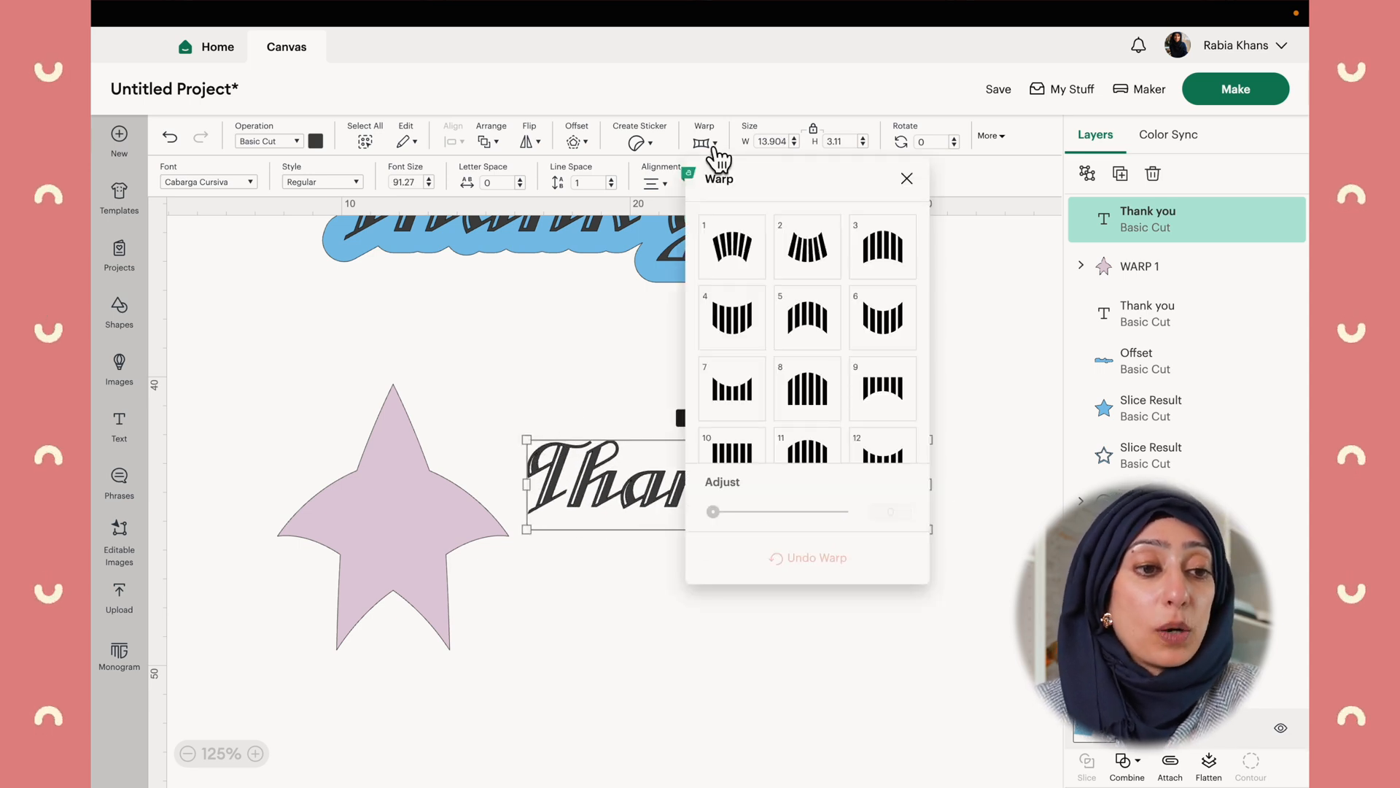
{"action": "left_click", "coordinate": [809, 321]}
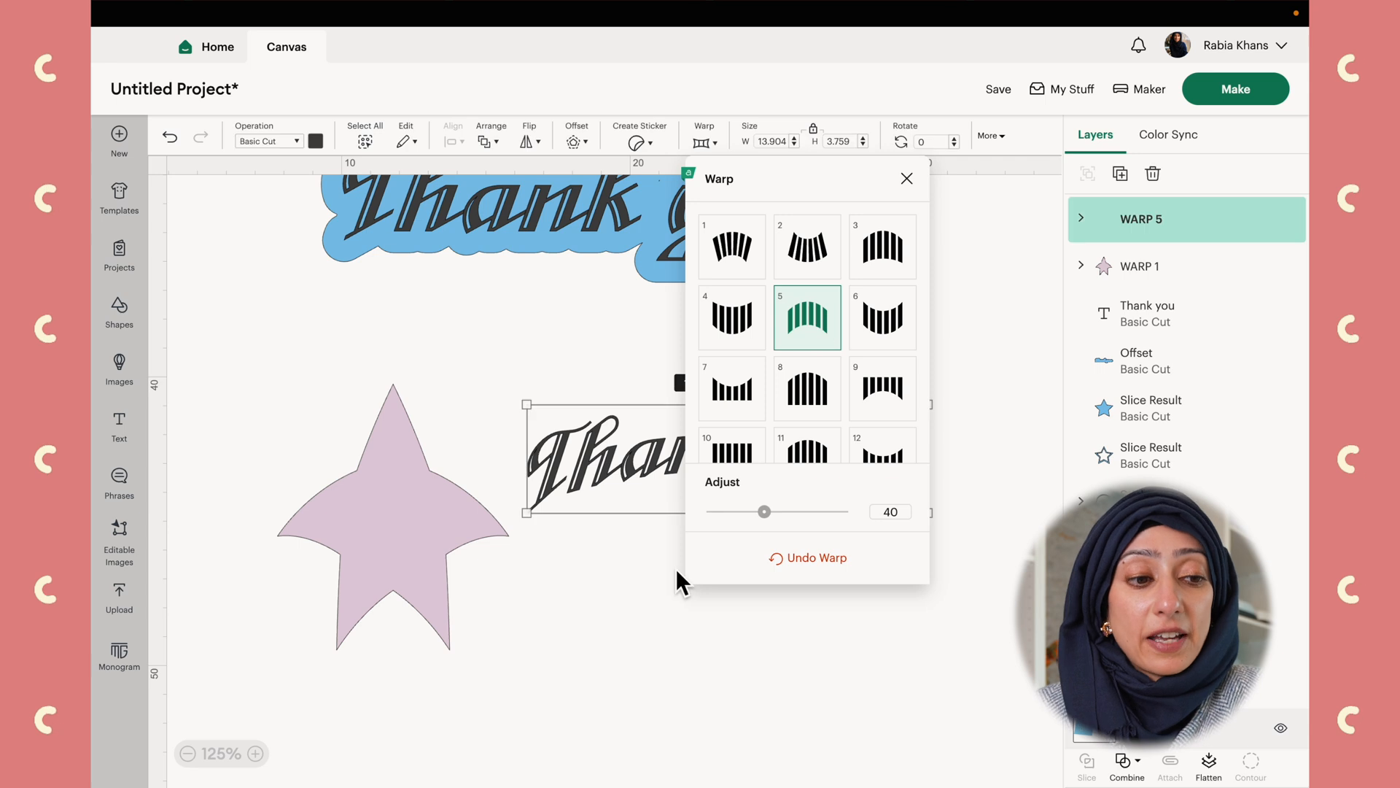
{"action": "left_click_drag", "start_coordinate": [850, 171], "coordinate": [437, 280]}
{"action": "left_click_drag", "start_coordinate": [299, 588], "coordinate": [331, 593]}
- Change the warp of the new "Thank you" text to style 12 and adjust its strength
{"action": "scroll", "coordinate": [357, 462], "scroll_direction": "down", "scroll_amount": 2}
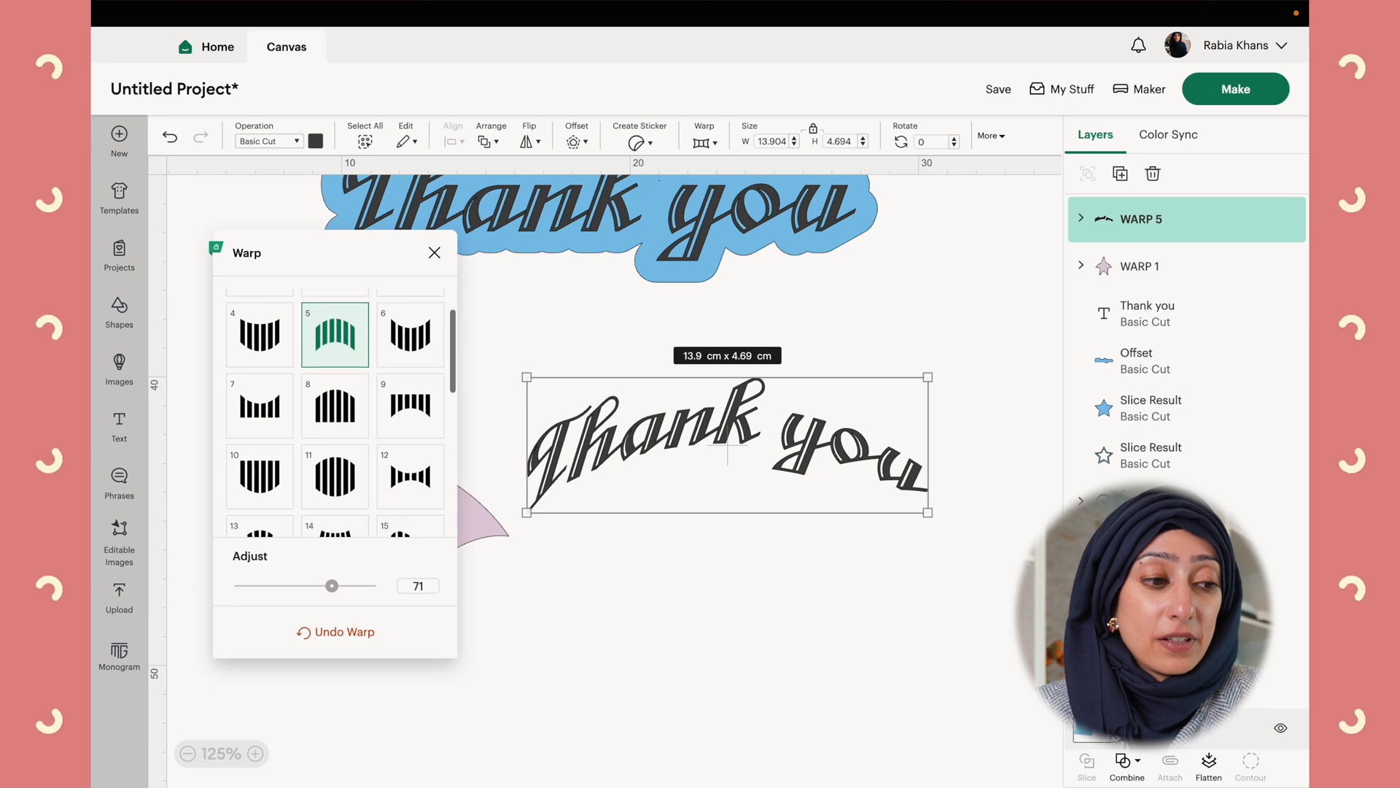
{"action": "left_click", "coordinate": [412, 487]}
{"action": "mouse_move", "coordinate": [335, 590]}
{"action": "left_mouse_down"}
{"action": "mouse_move", "coordinate": [375, 588]}
{"action": "mouse_move", "coordinate": [240, 594]}
{"action": "mouse_move", "coordinate": [335, 593]}
{"action": "left_mouse_up"}
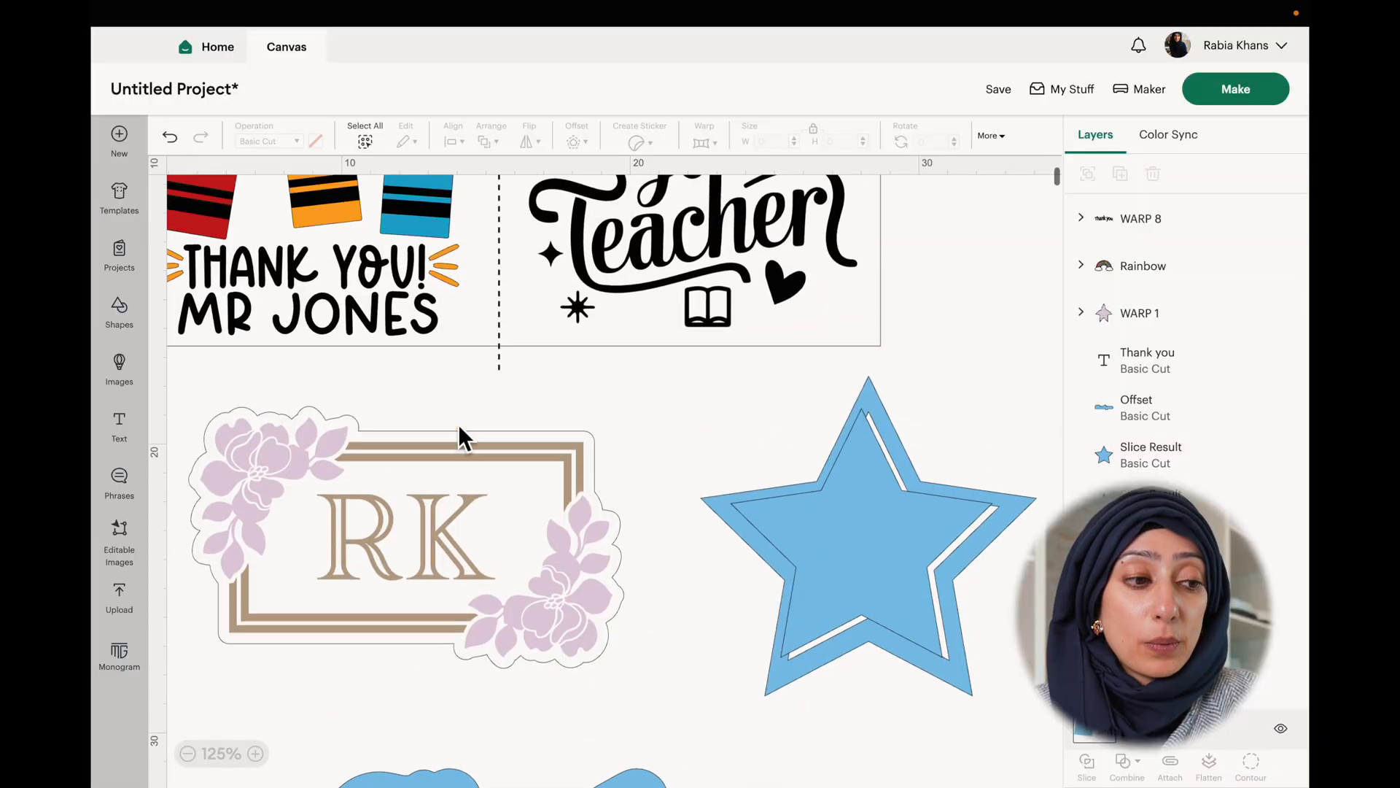
- Select the floral monogram sticker to check whether Warp can be used on it
{"action": "left_click", "coordinate": [383, 532]}
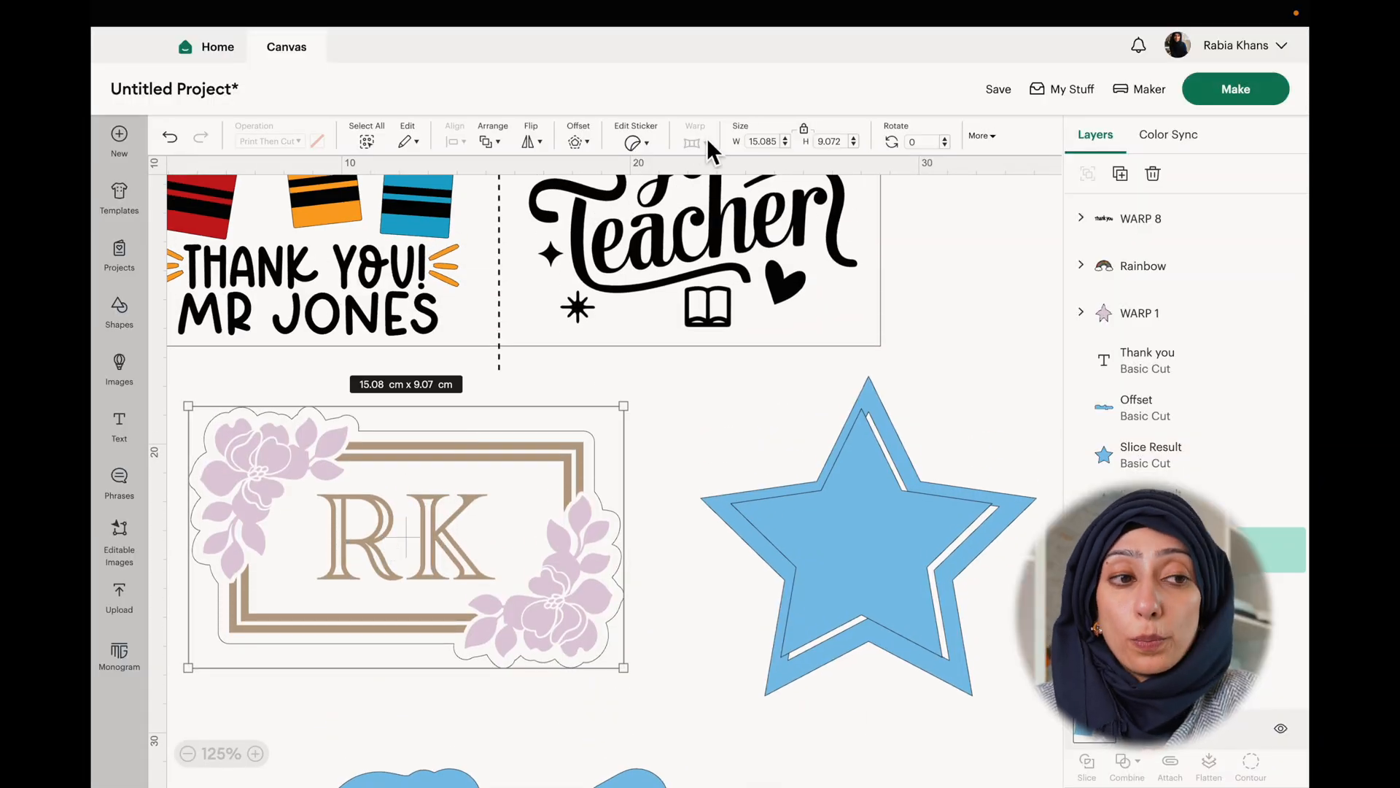